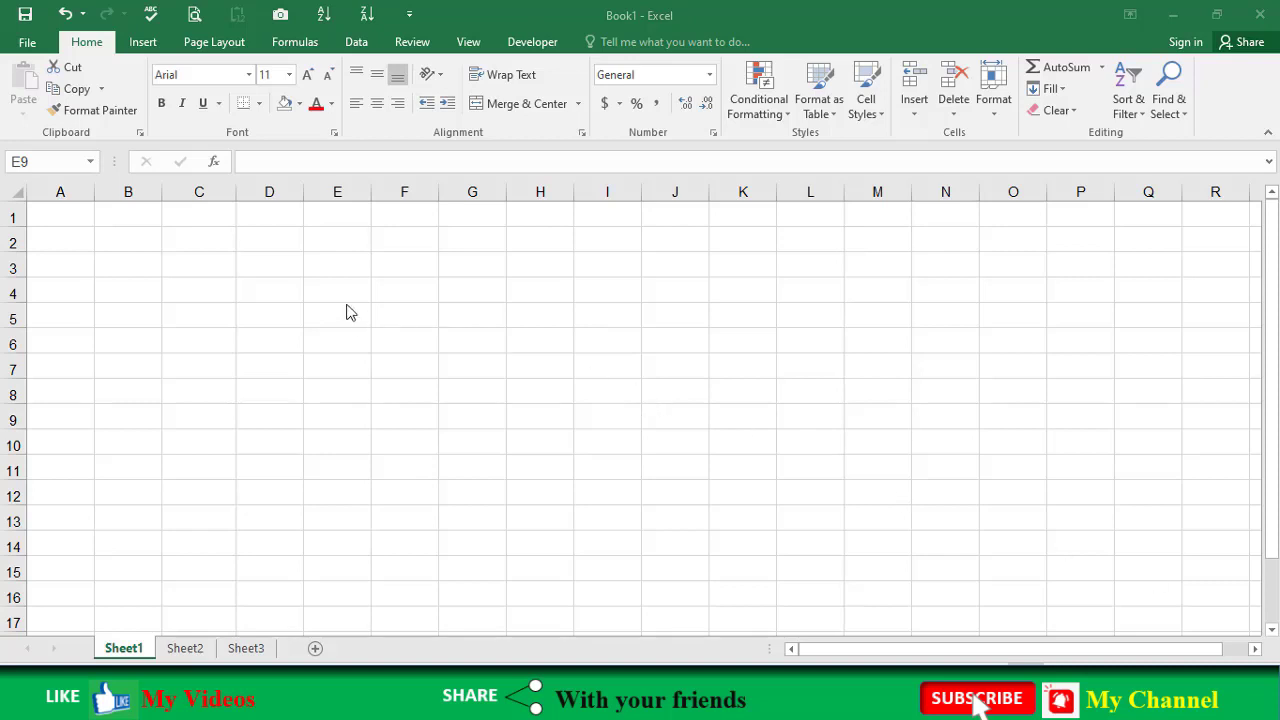
# - Paste the list of thirteen numbers, 56 down to 38, into D1:D13
pyautogui.click(281, 215)
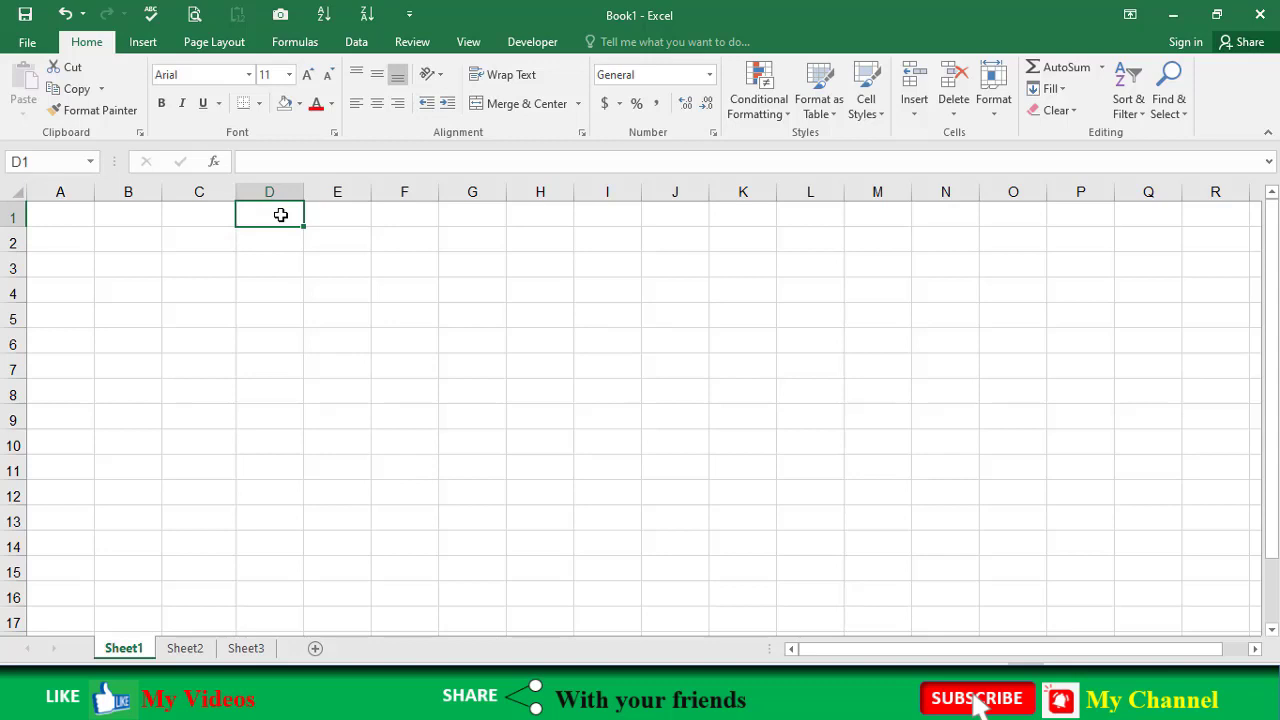
pyautogui.hotkey('ctrl', 'v')
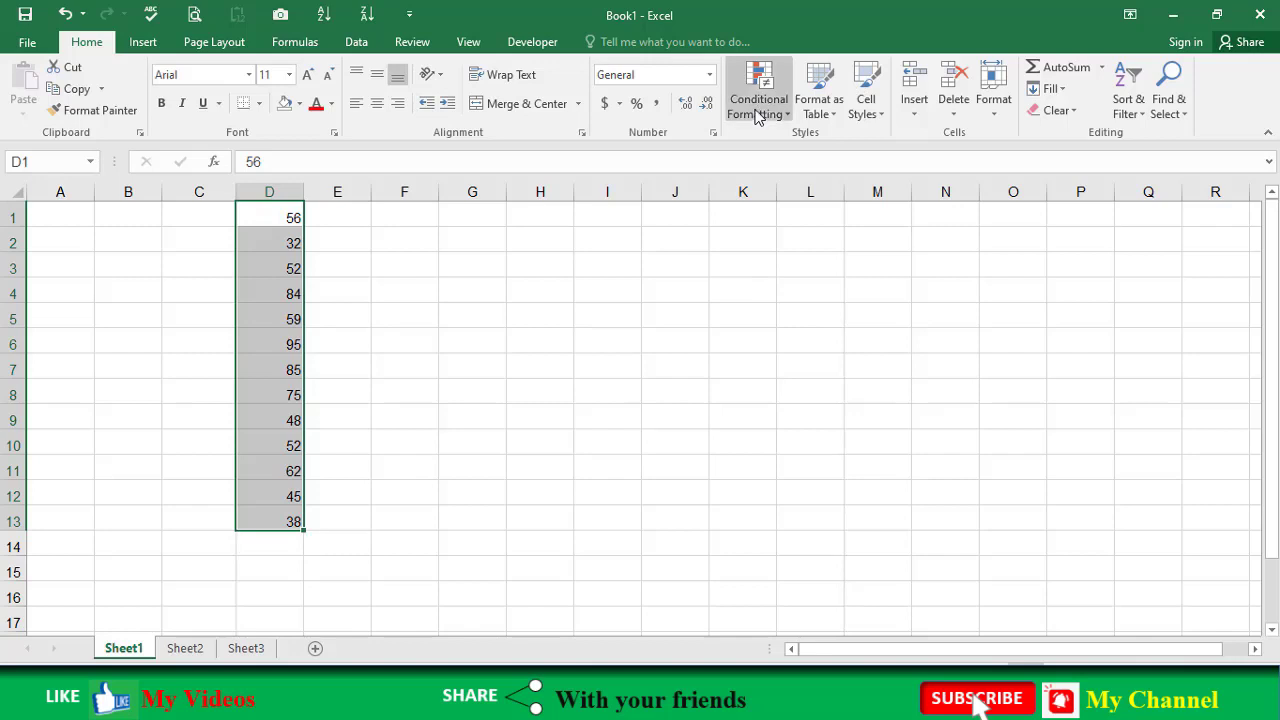
# - Start a Greater Than 50 highlight rule on column D and choose Custom Format
pyautogui.click(757, 117)
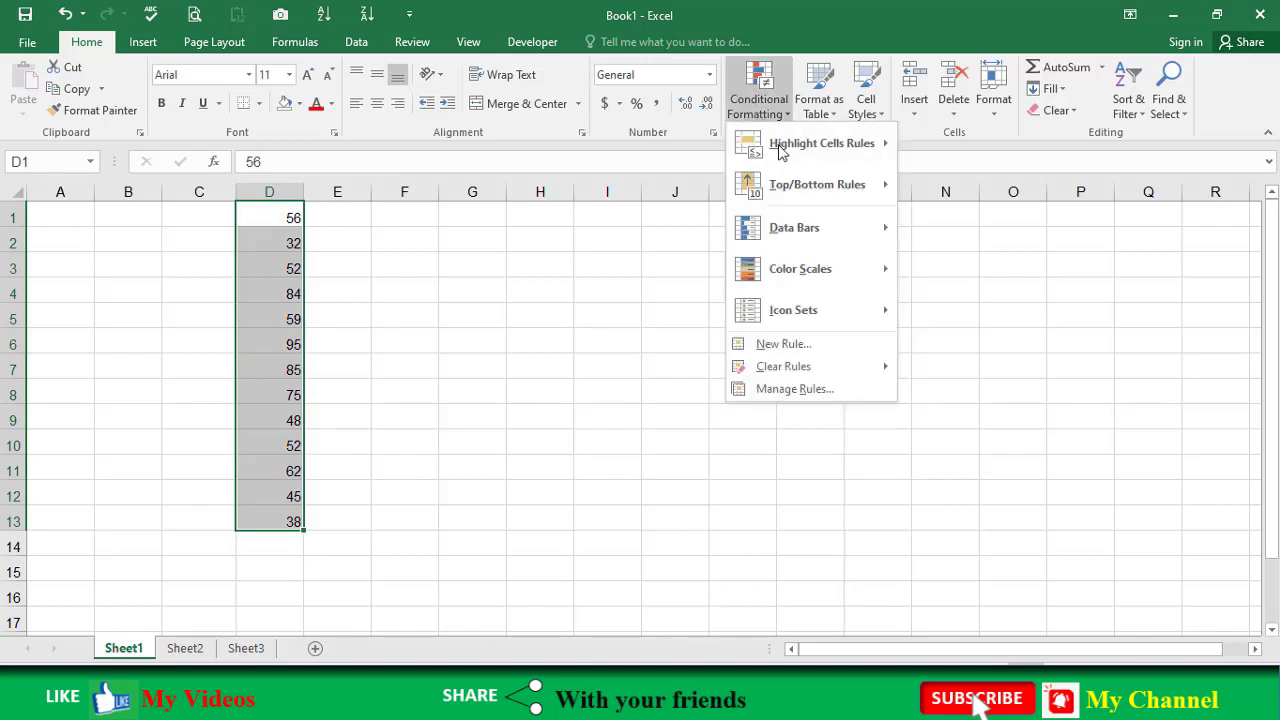
pyautogui.moveTo(821, 143)
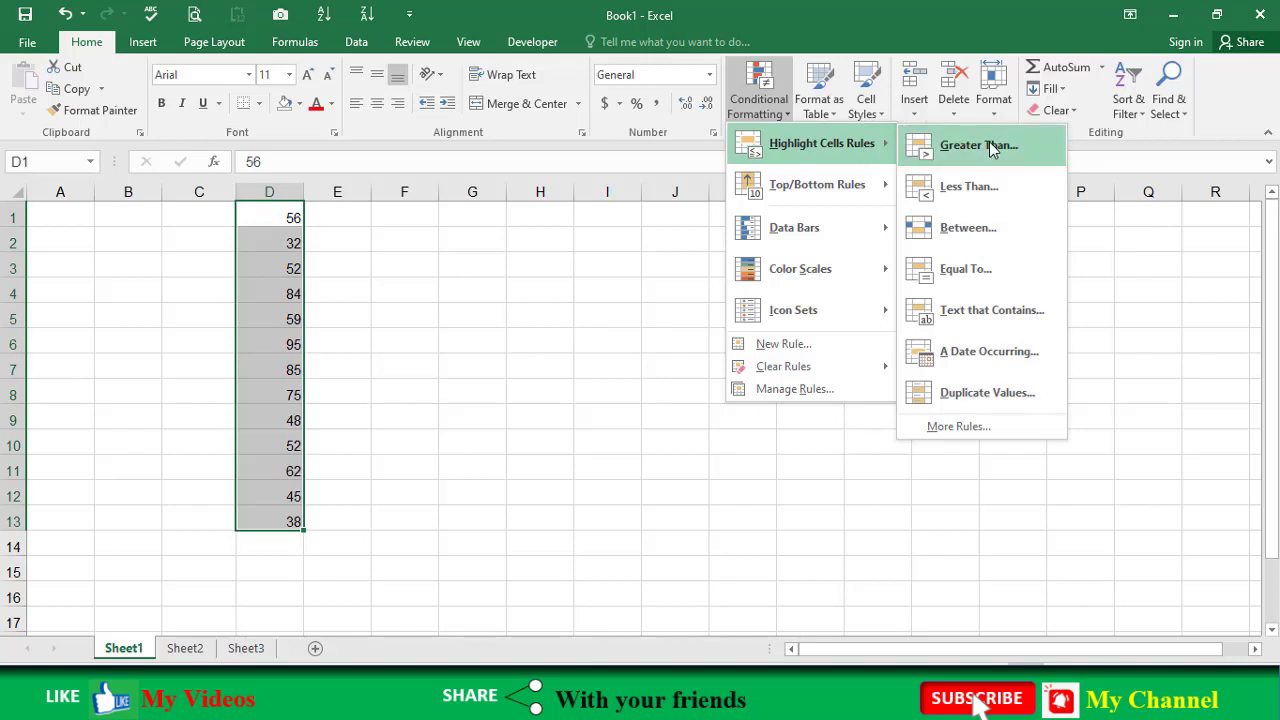
pyautogui.click(990, 147)
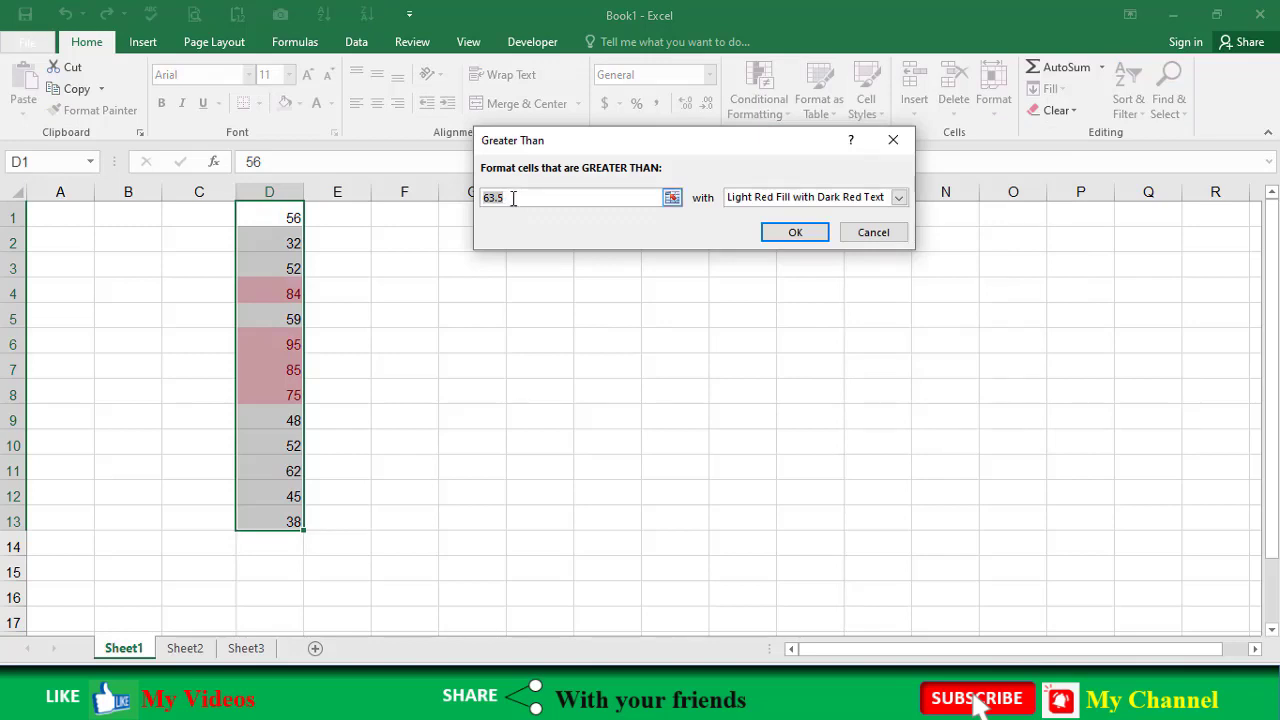
pyautogui.press('BackSpace')
pyautogui.write('50')
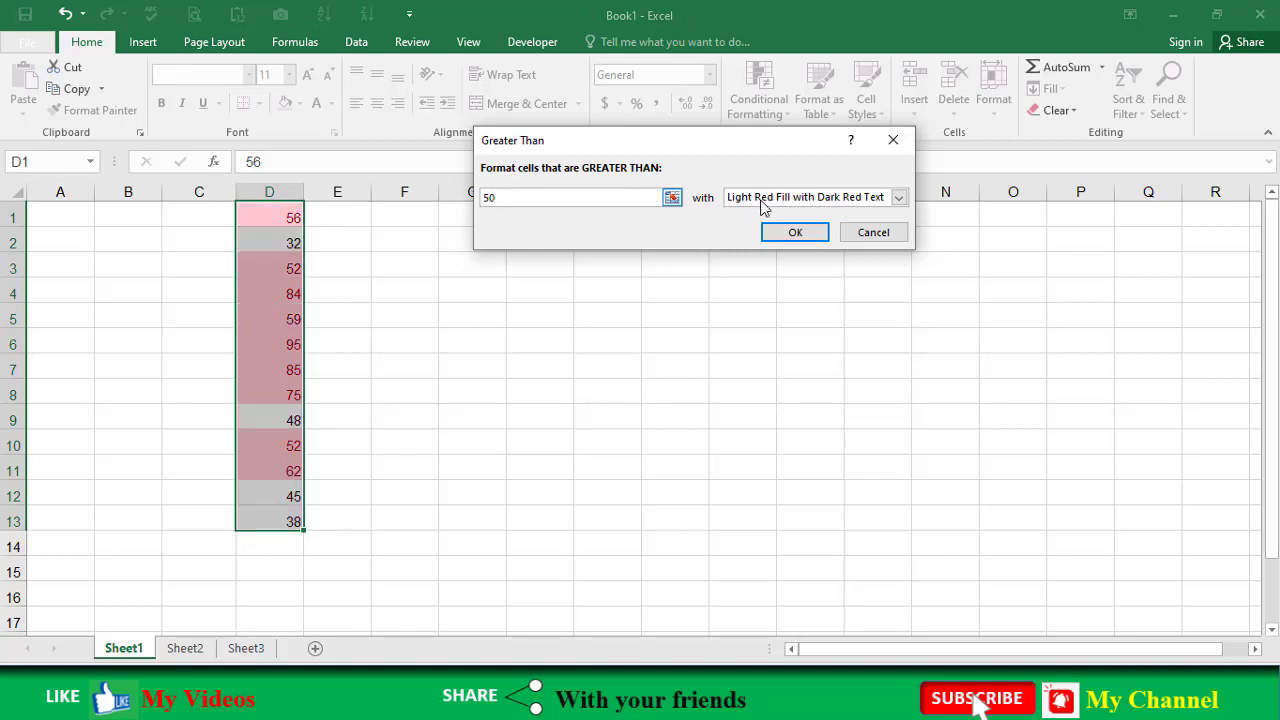
pyautogui.click(897, 199)
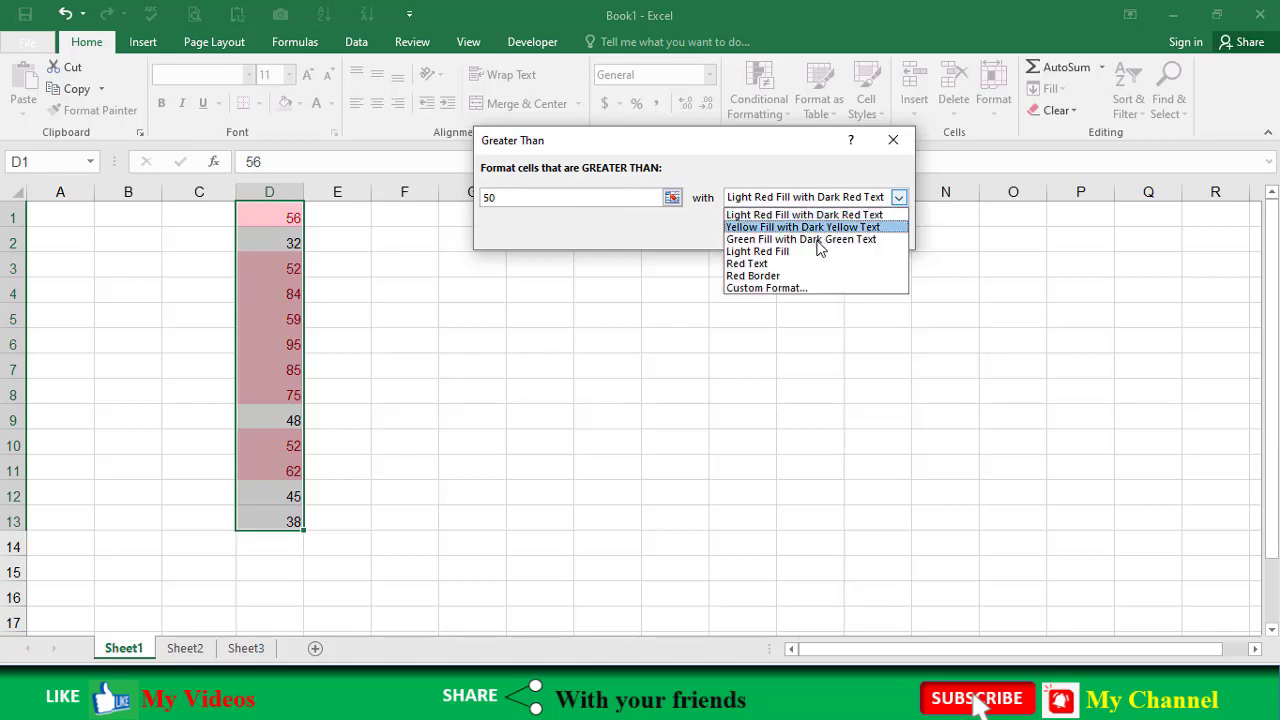
pyautogui.click(778, 290)
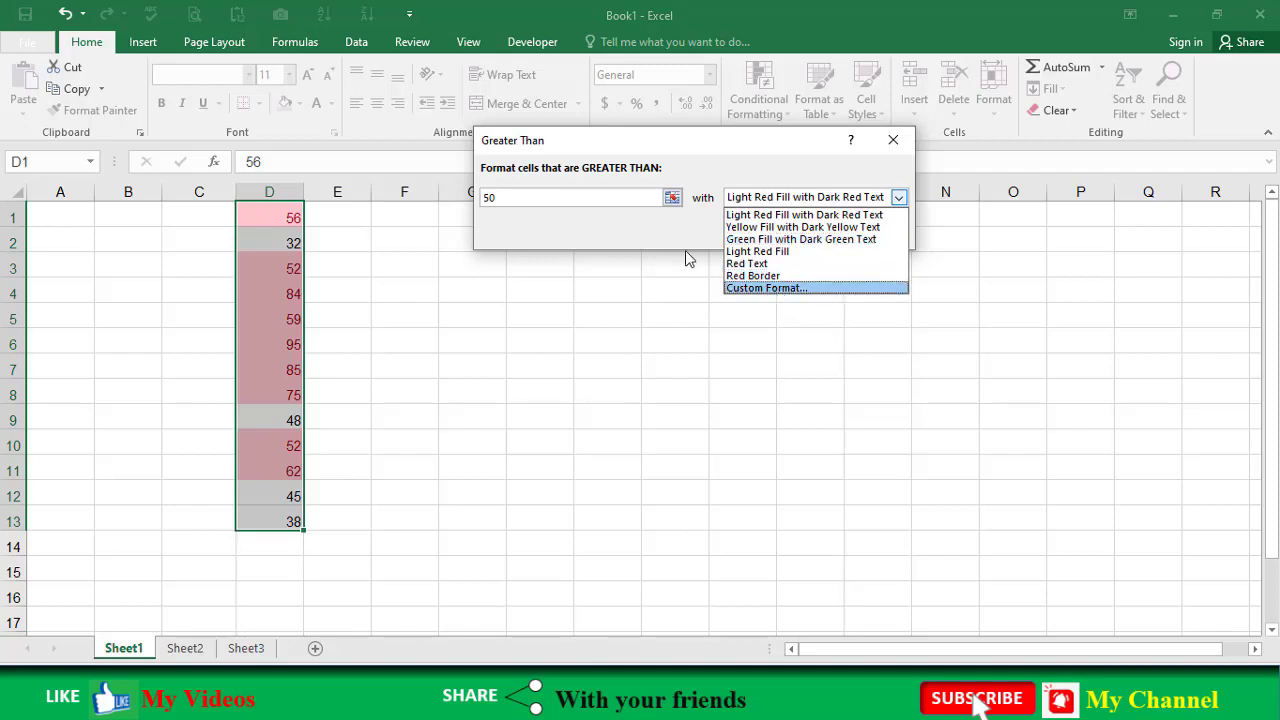
pyautogui.click(584, 50)
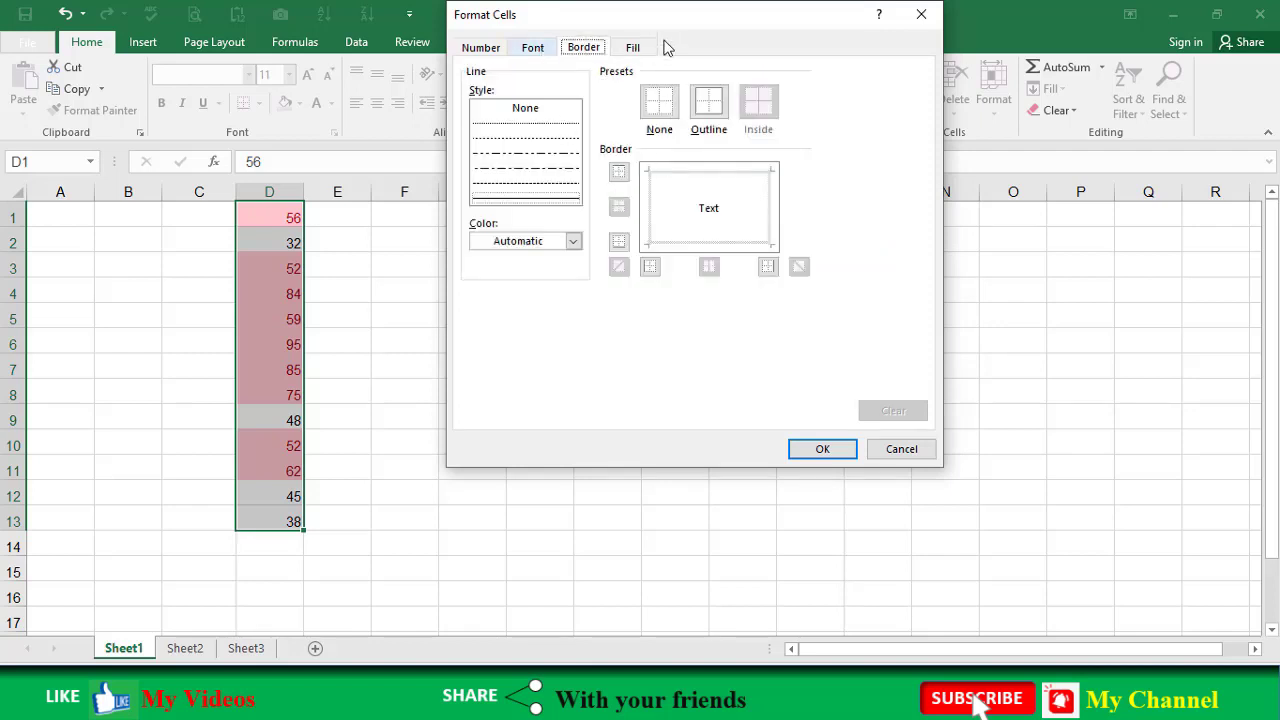
# - Browse the Font, Fill and Number formatting options, then close Format Cells without changes
pyautogui.hotkey('ctrl', 'shift', 'Tab')
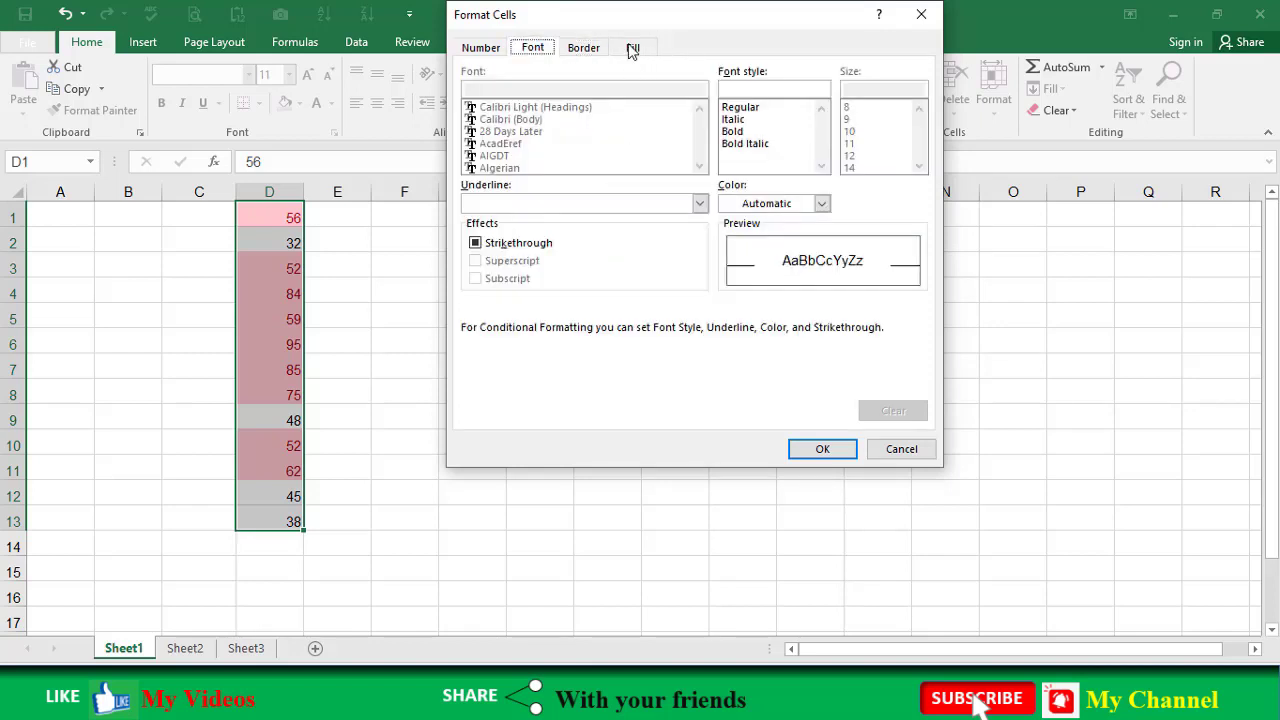
pyautogui.click(632, 48)
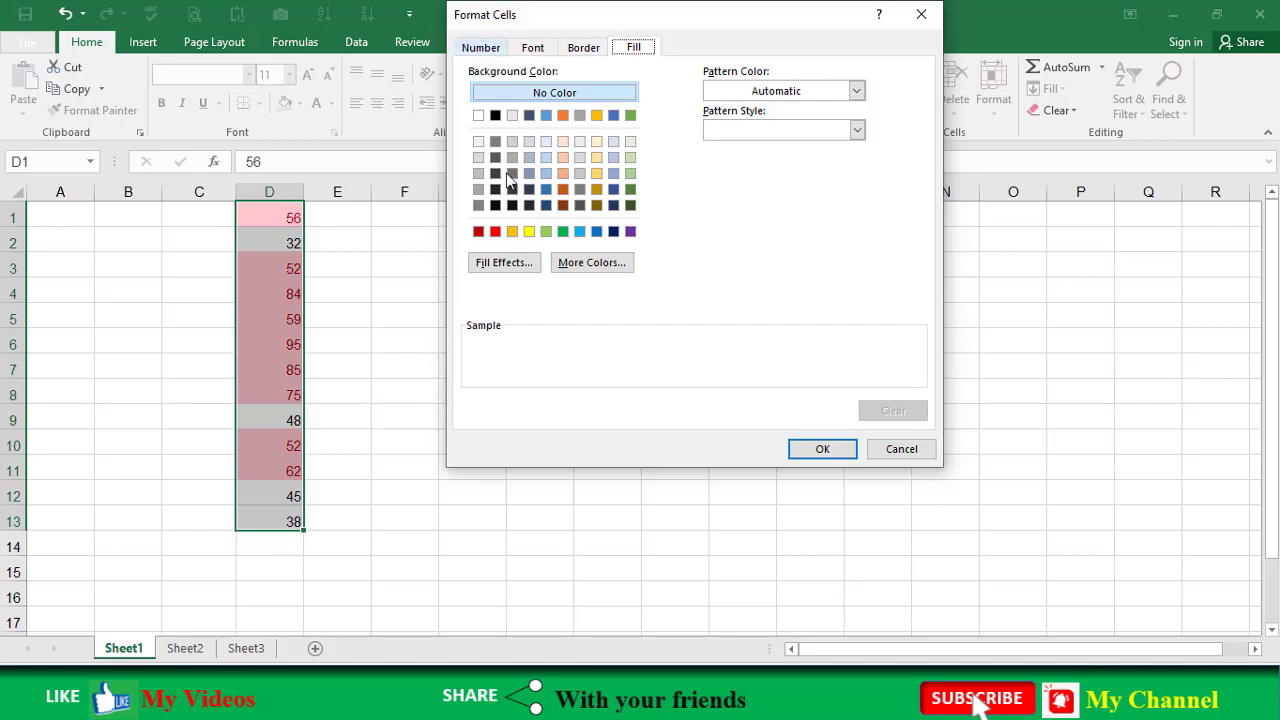
pyautogui.hotkey('ctrl', 'Tab')
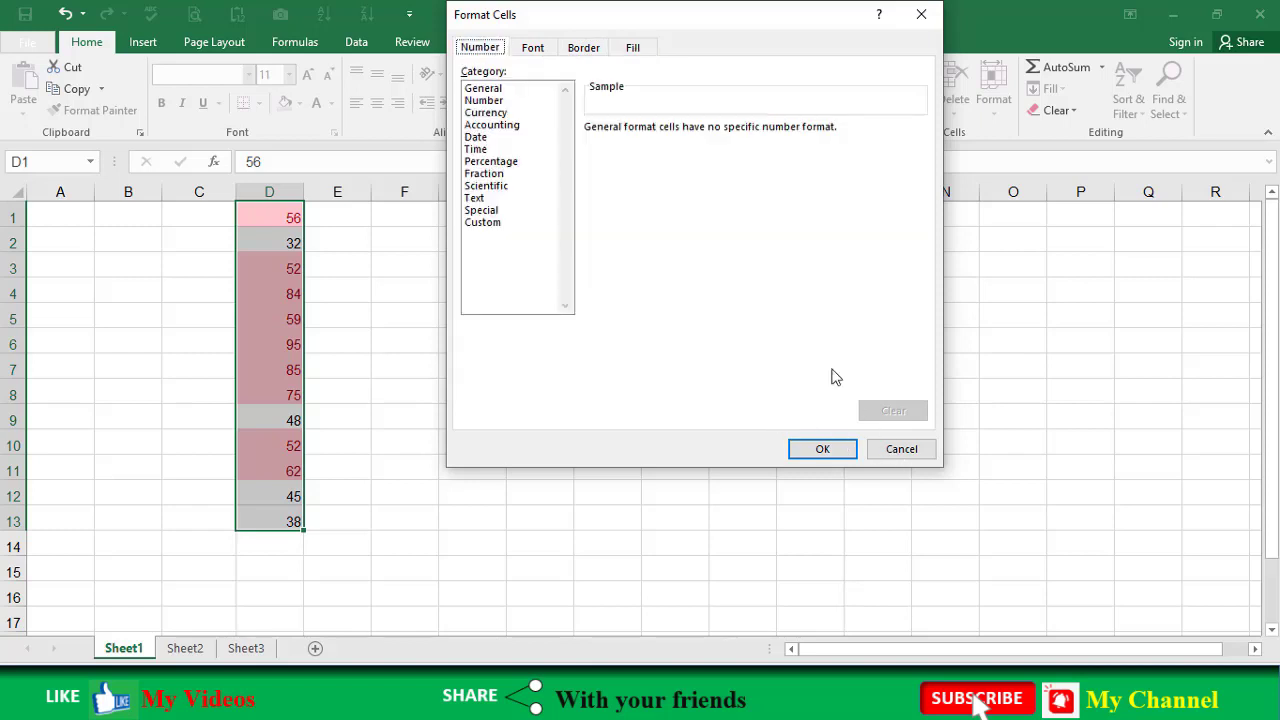
pyautogui.press('Escape')
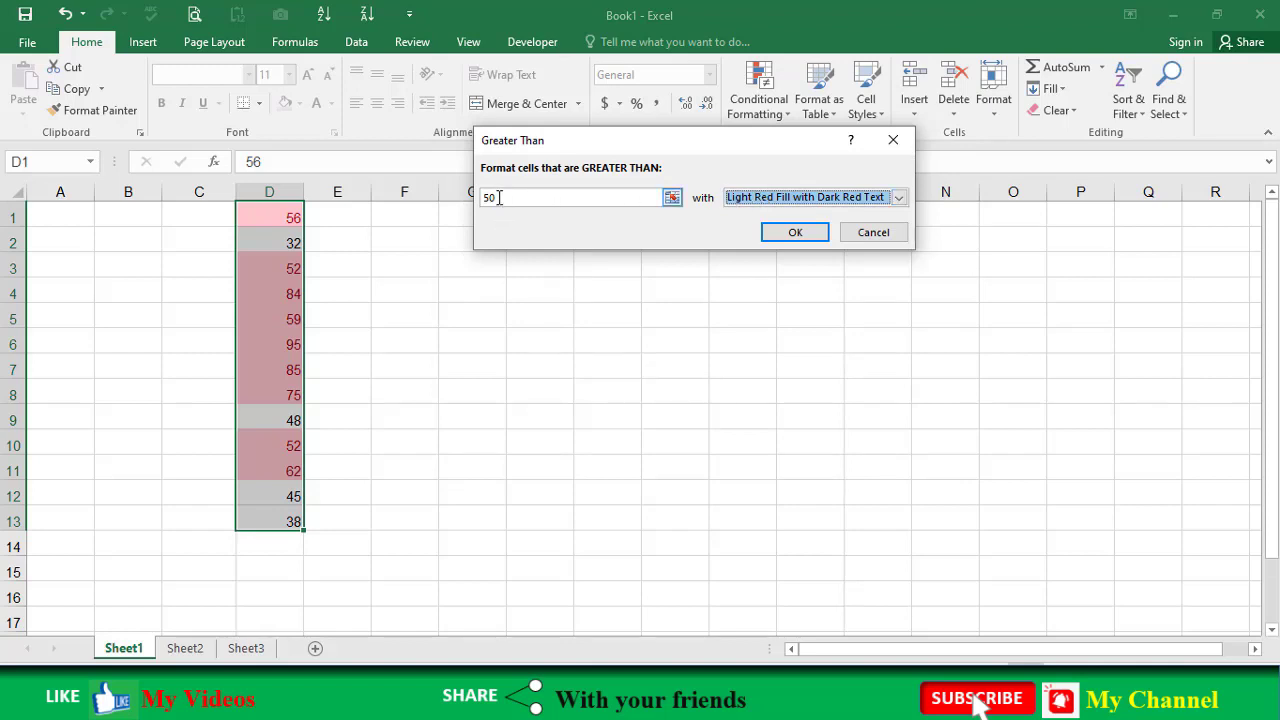
# - Raise the Greater Than threshold to 80 and apply the rule
pyautogui.click(498, 197)
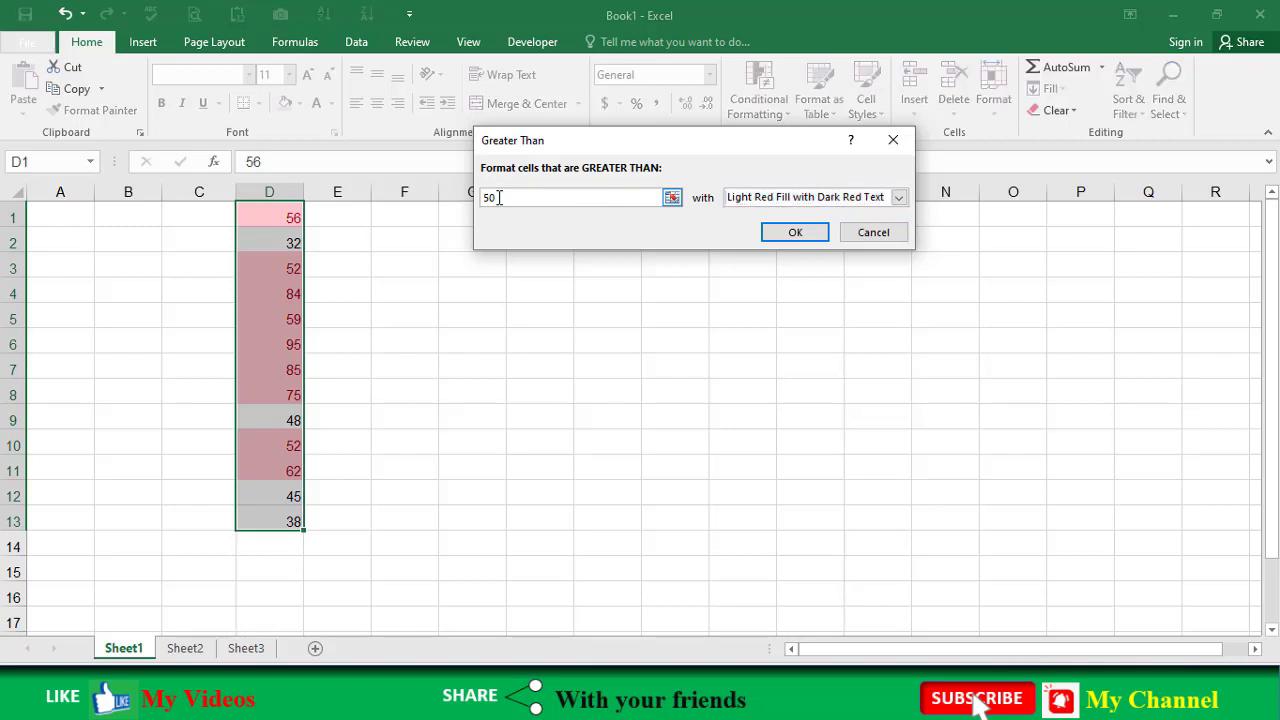
pyautogui.write('60')
pyautogui.press('BackSpace')
pyautogui.press('BackSpace')
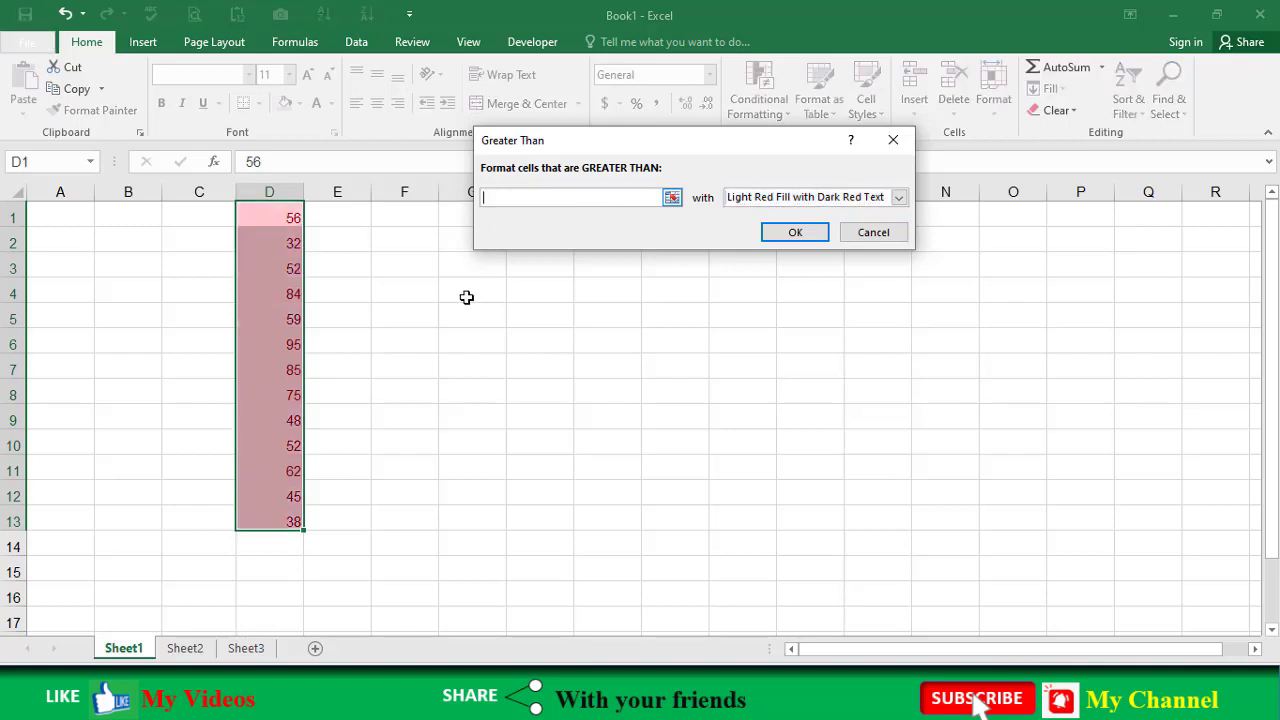
pyautogui.write('80')
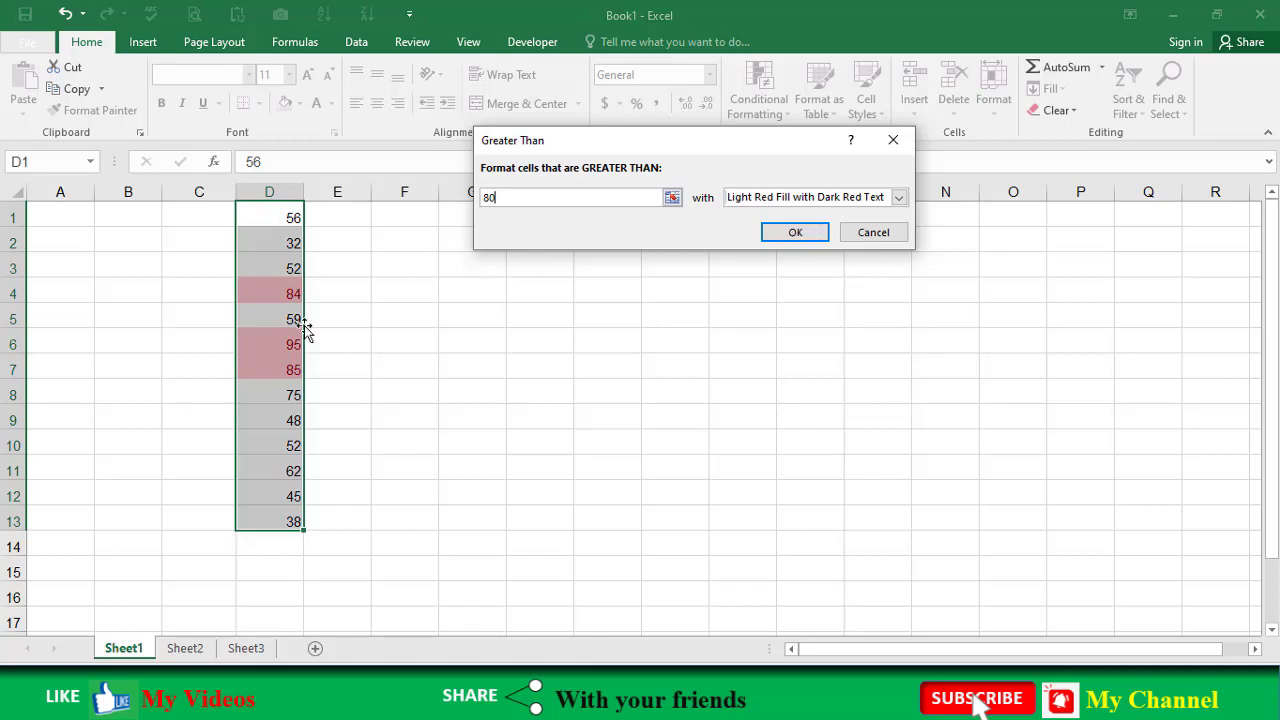
pyautogui.press('Return')
# - Enter 82 in D9 and 100 in D10, then select the D1:D13 block
pyautogui.click(285, 414)
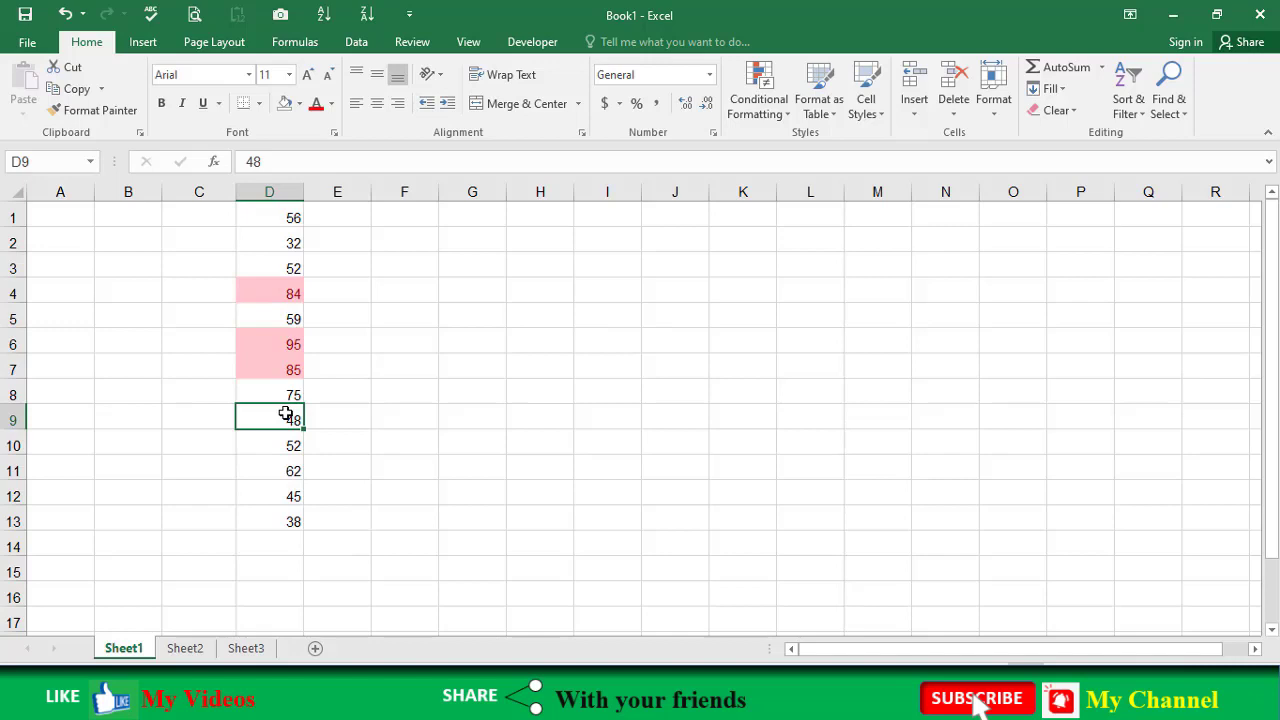
pyautogui.write('65')
pyautogui.press('Escape')
pyautogui.write('82')
pyautogui.press('Return')
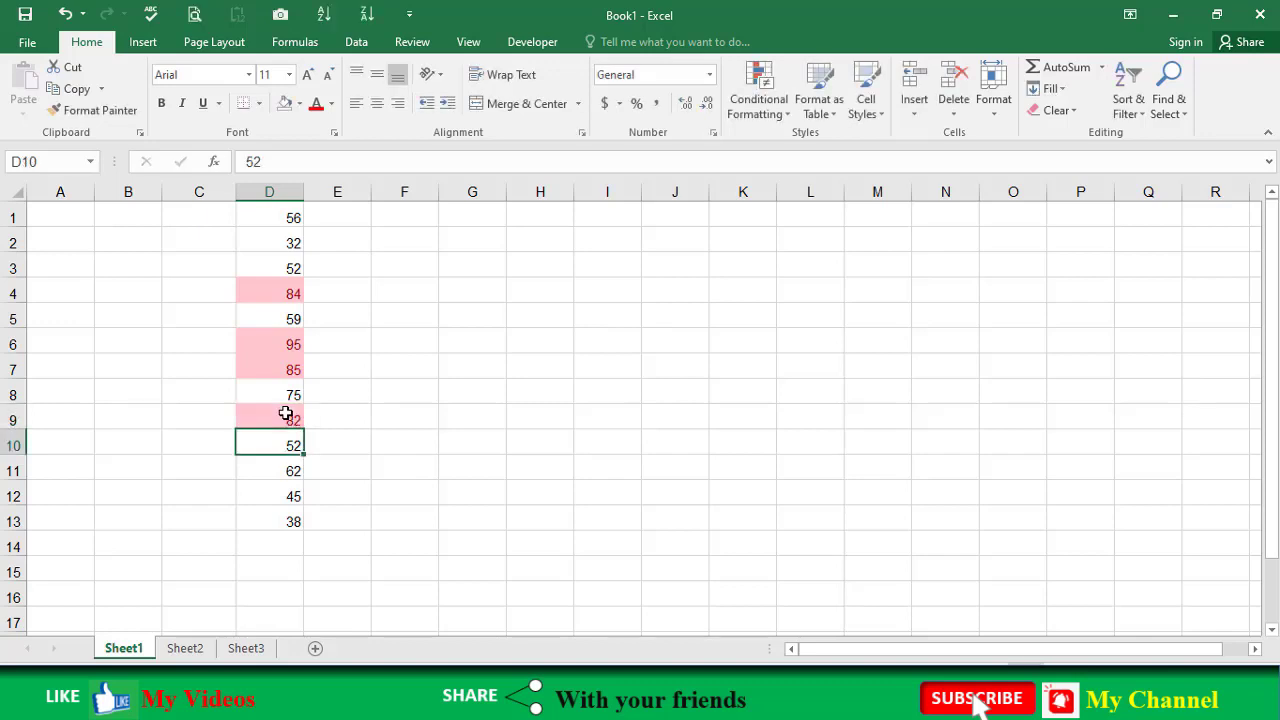
pyautogui.write('100')
pyautogui.press('Return')
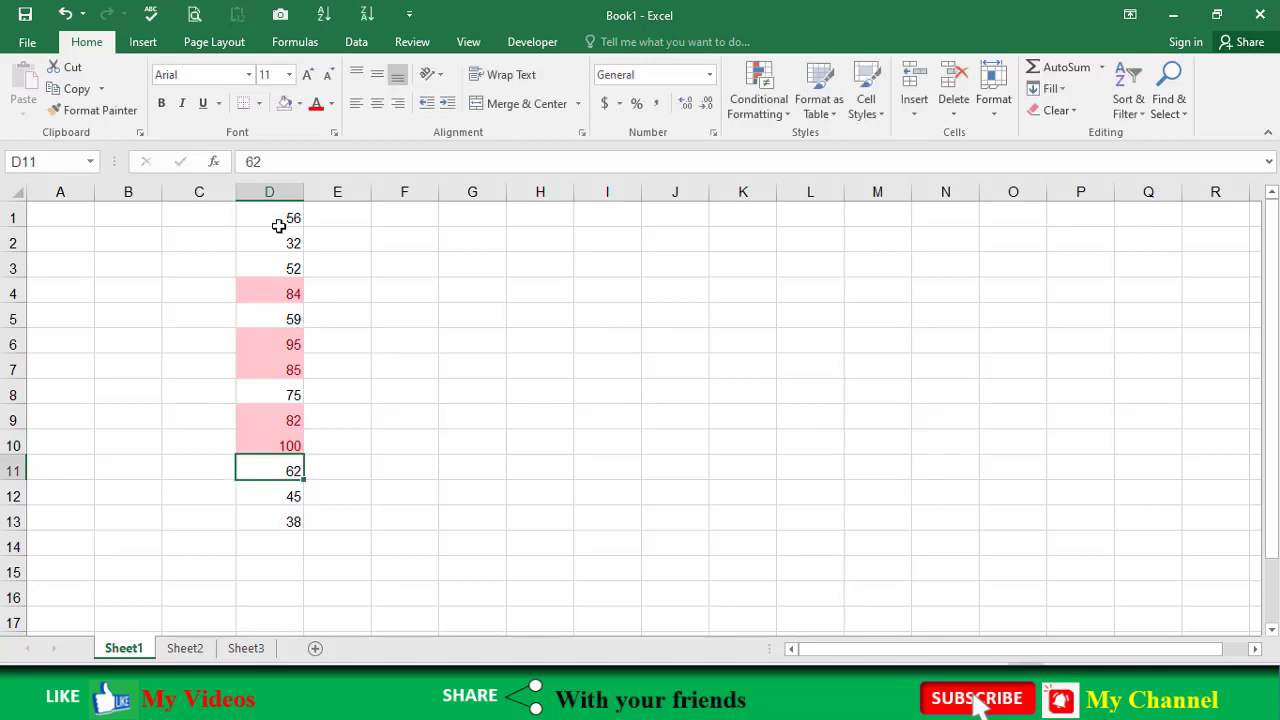
pyautogui.click(276, 213)
pyautogui.hotkey('ctrl', 'shift', 'Down')
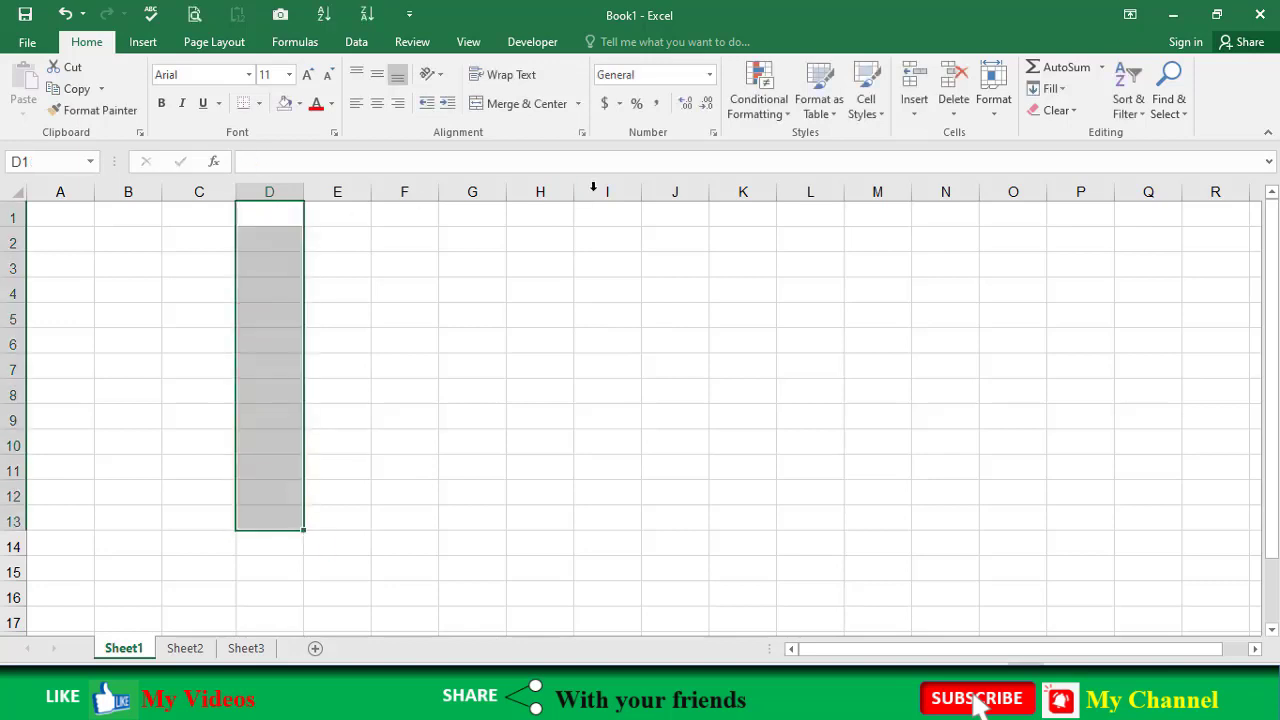
# - Clear the greater-than-80 highlight rules from the entire sheet
pyautogui.click(771, 116)
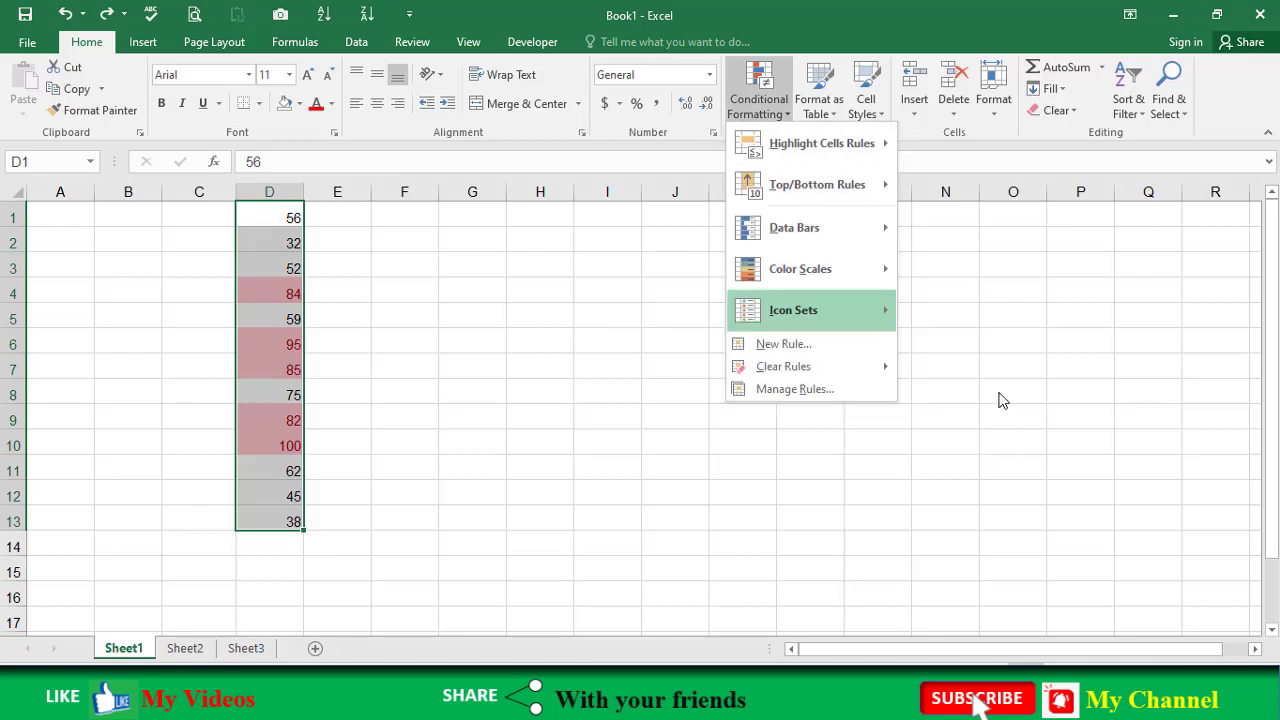
pyautogui.press('c')
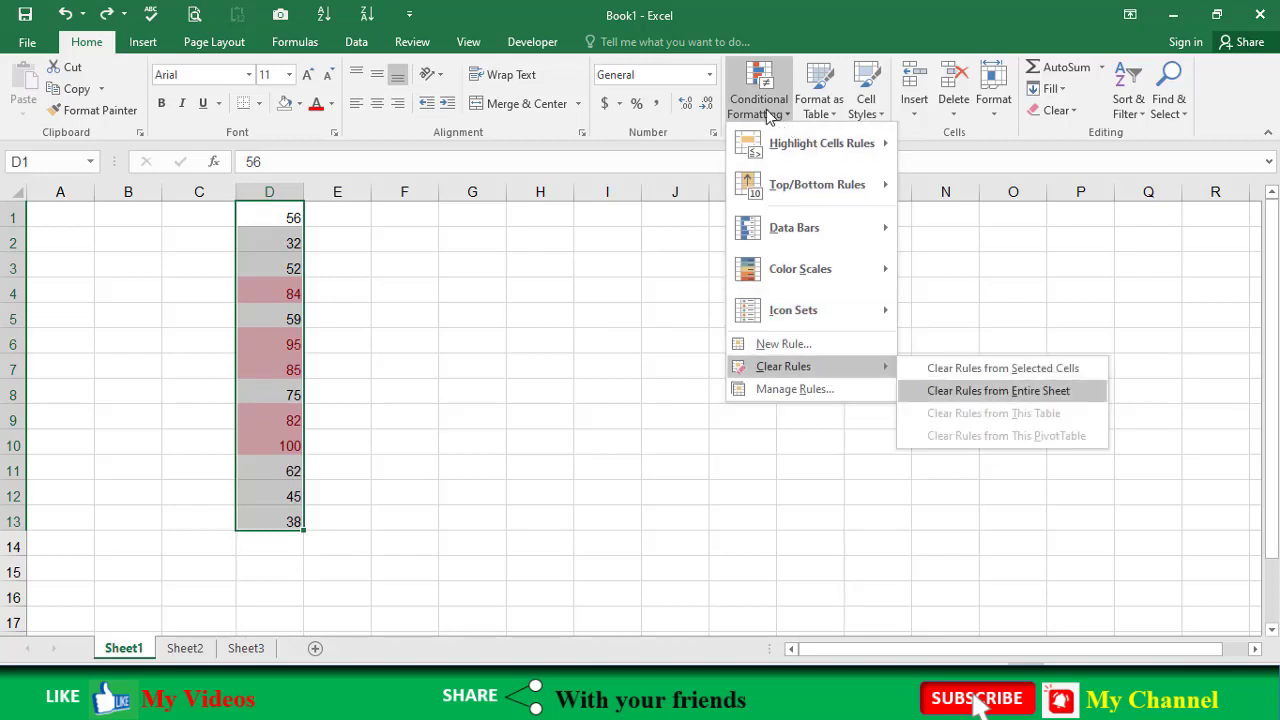
pyautogui.press('e')
pyautogui.click(769, 114)
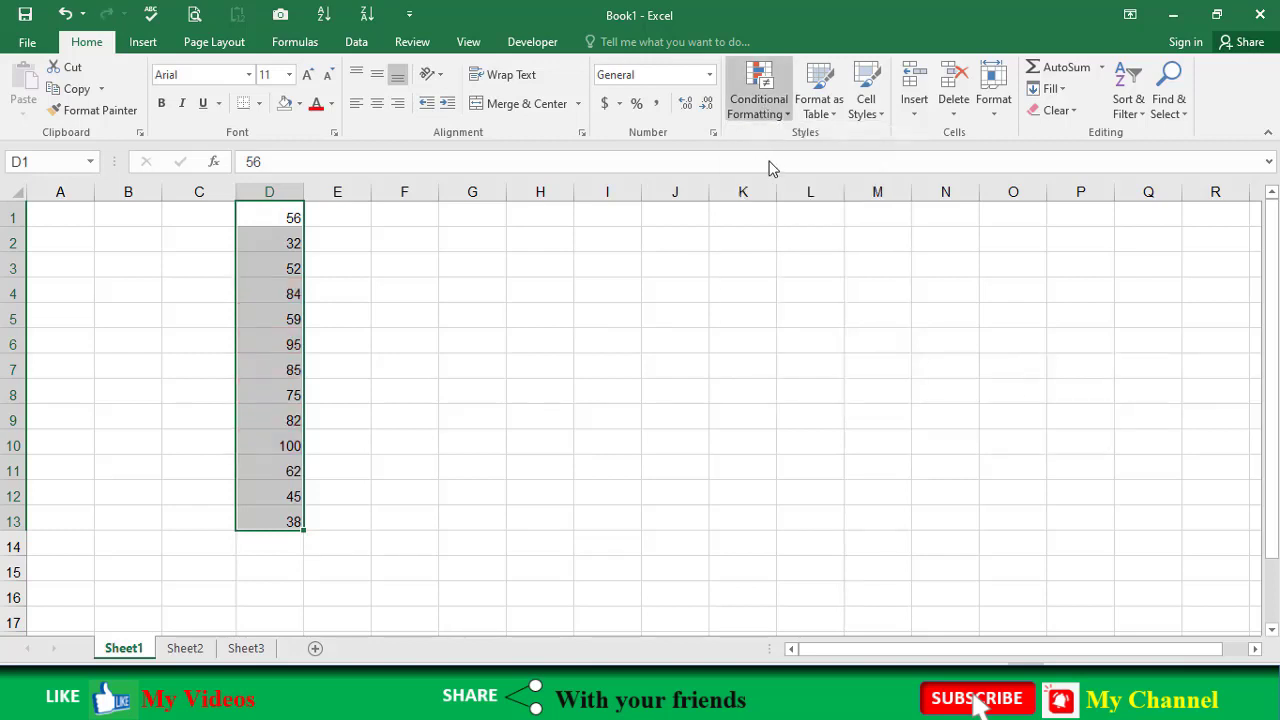
pyautogui.press('h')
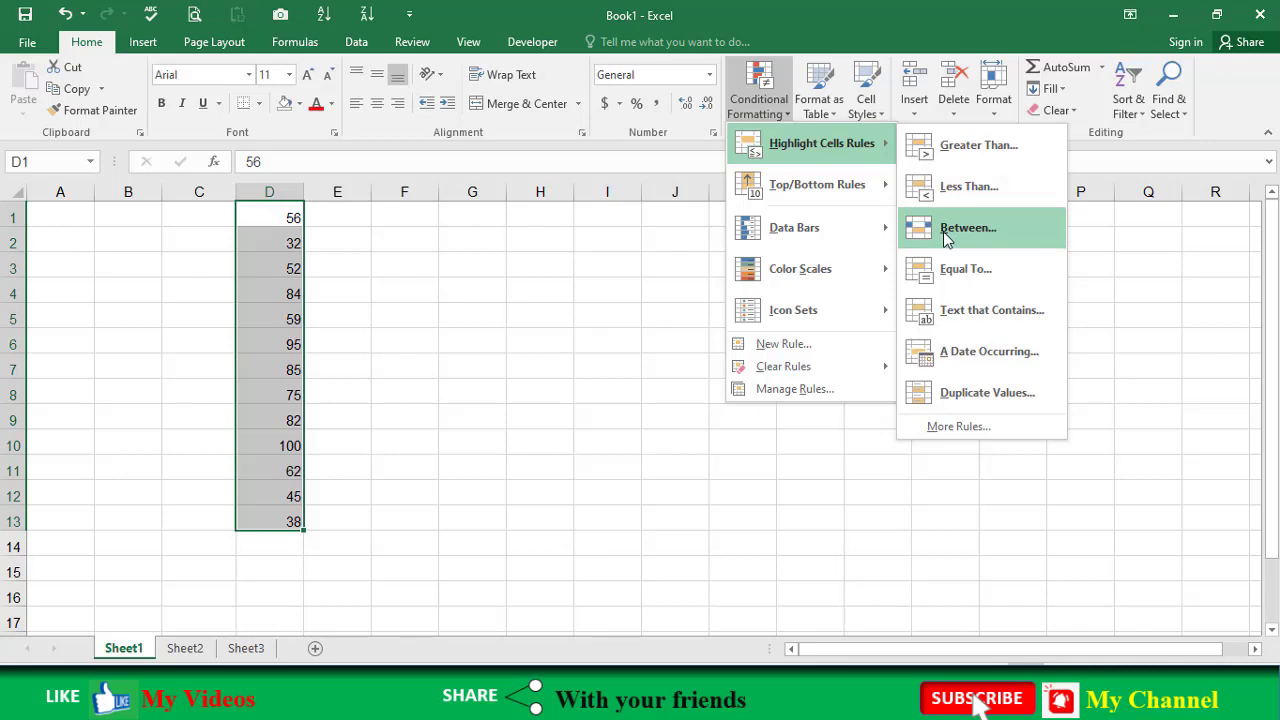
pyautogui.click(943, 231)
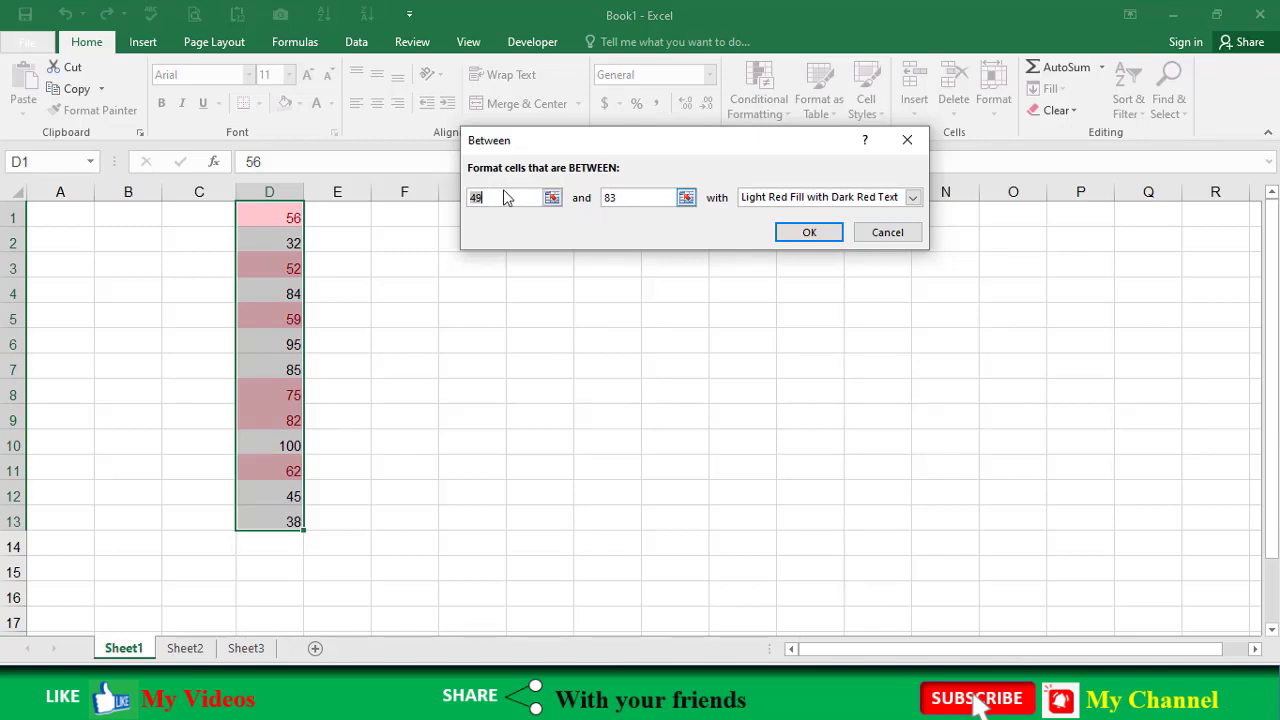
pyautogui.write('3')
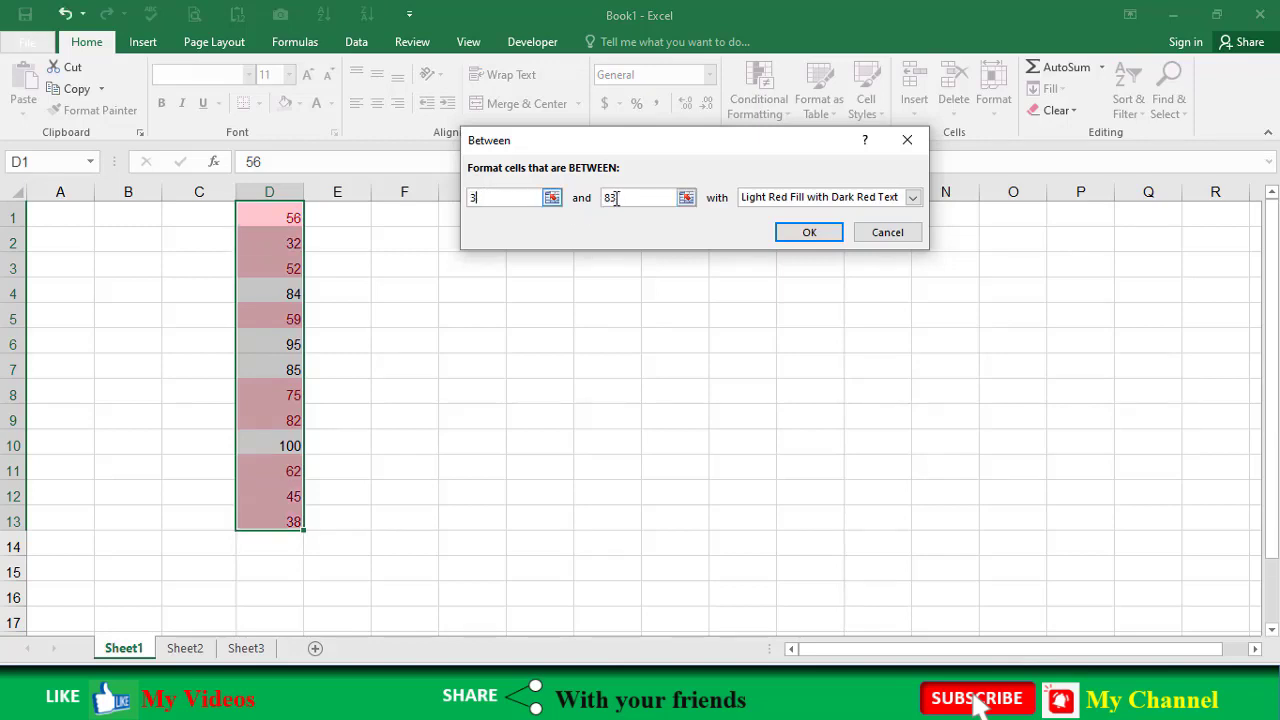
pyautogui.write('0')
pyautogui.press('BackSpace')
pyautogui.write('0')
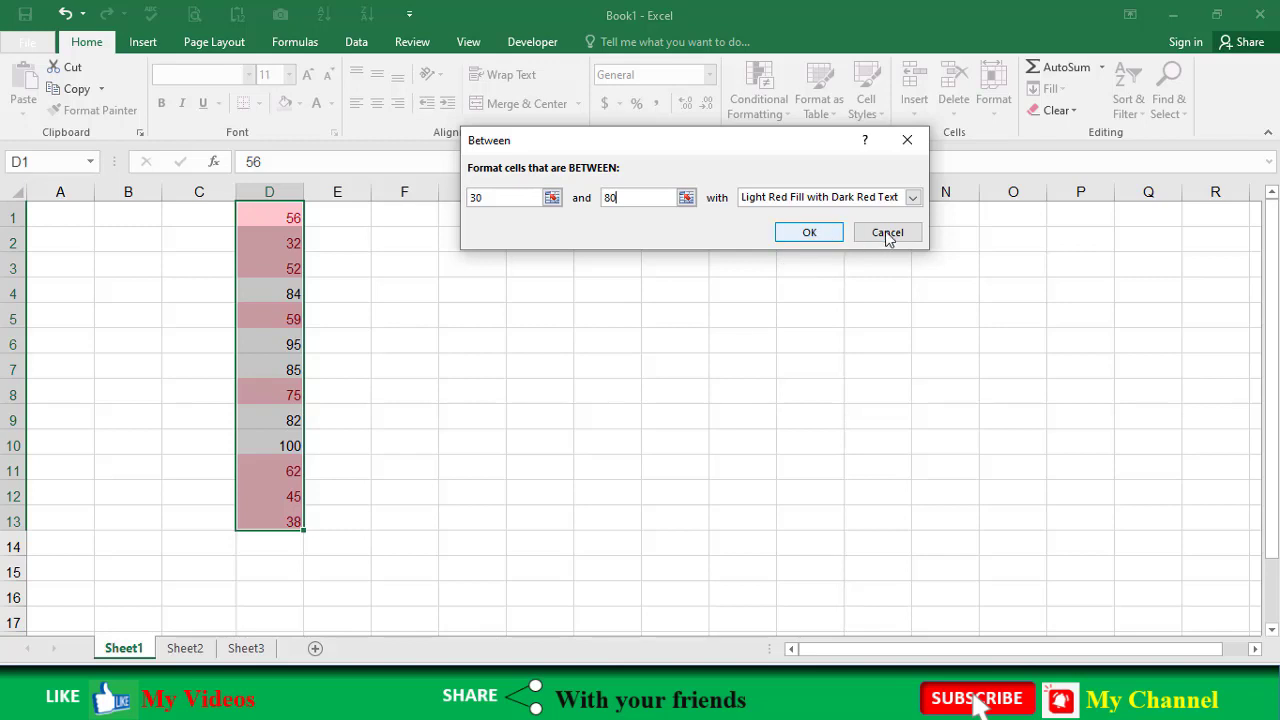
pyautogui.click(885, 231)
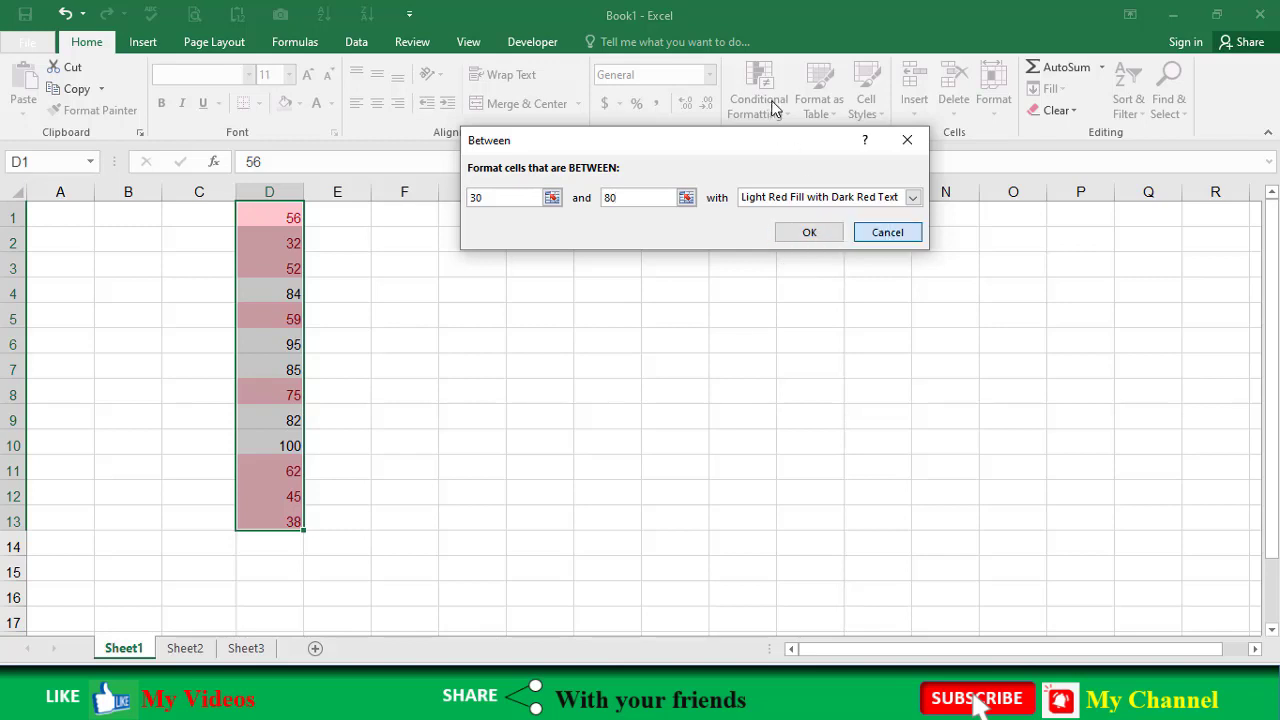
pyautogui.click(775, 106)
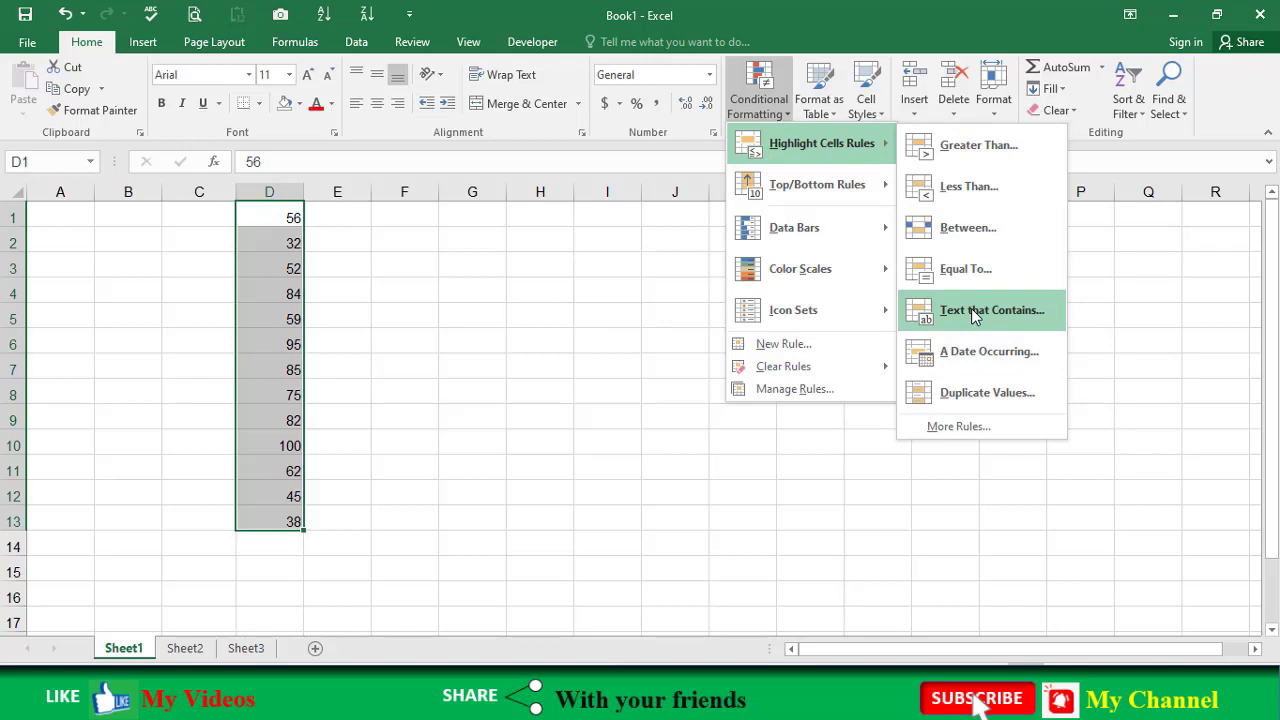
pyautogui.click(971, 308)
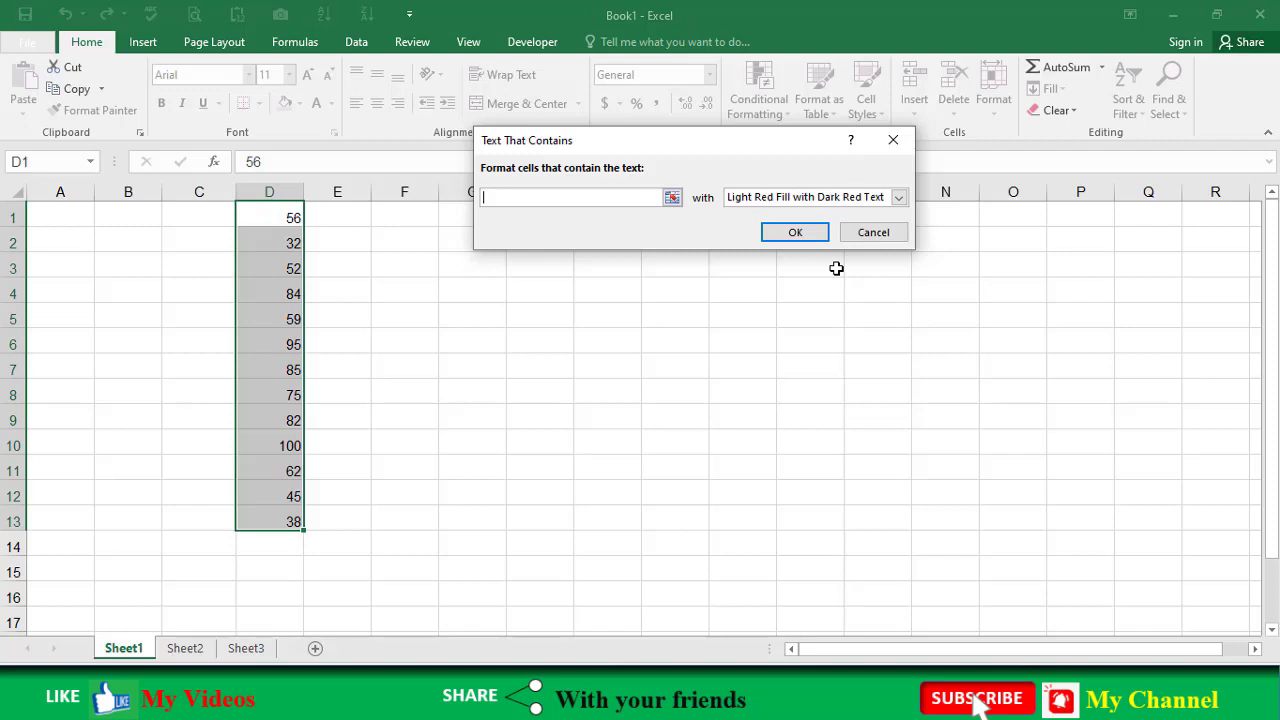
pyautogui.write('Yes')
pyautogui.press('Return')
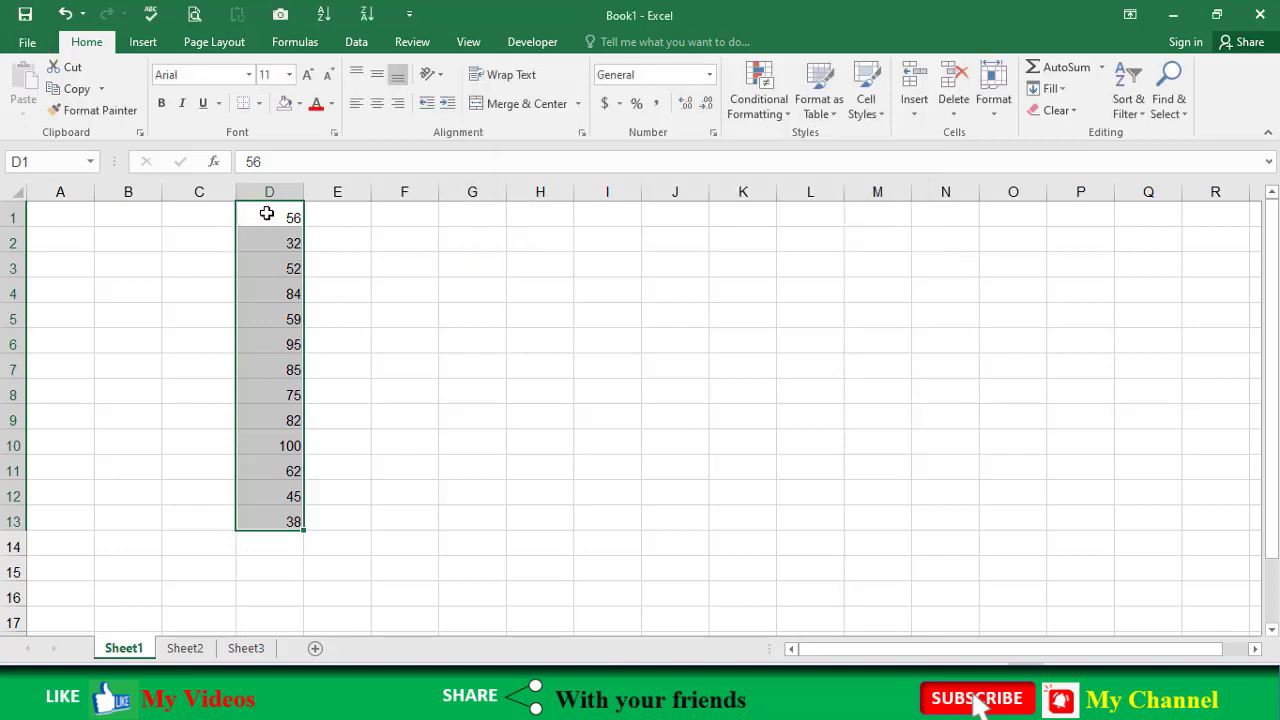
pyautogui.click(268, 213)
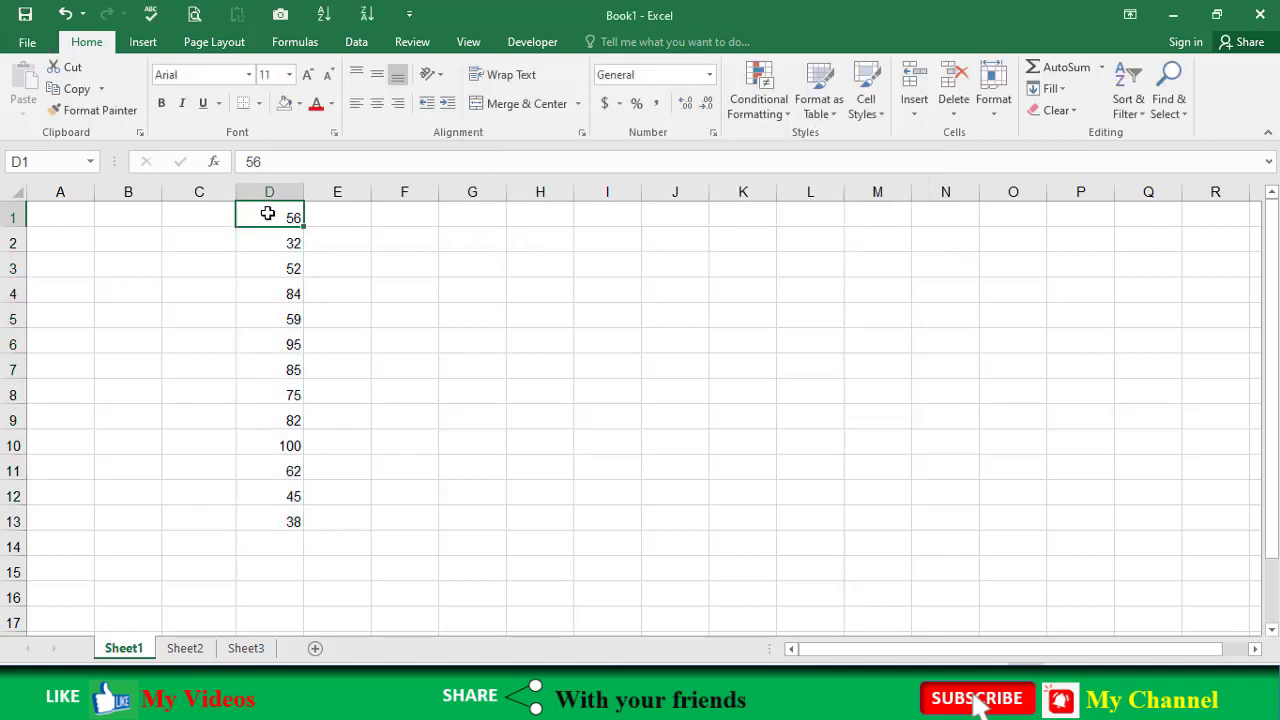
pyautogui.doubleClick(268, 213)
pyautogui.write('Yes')
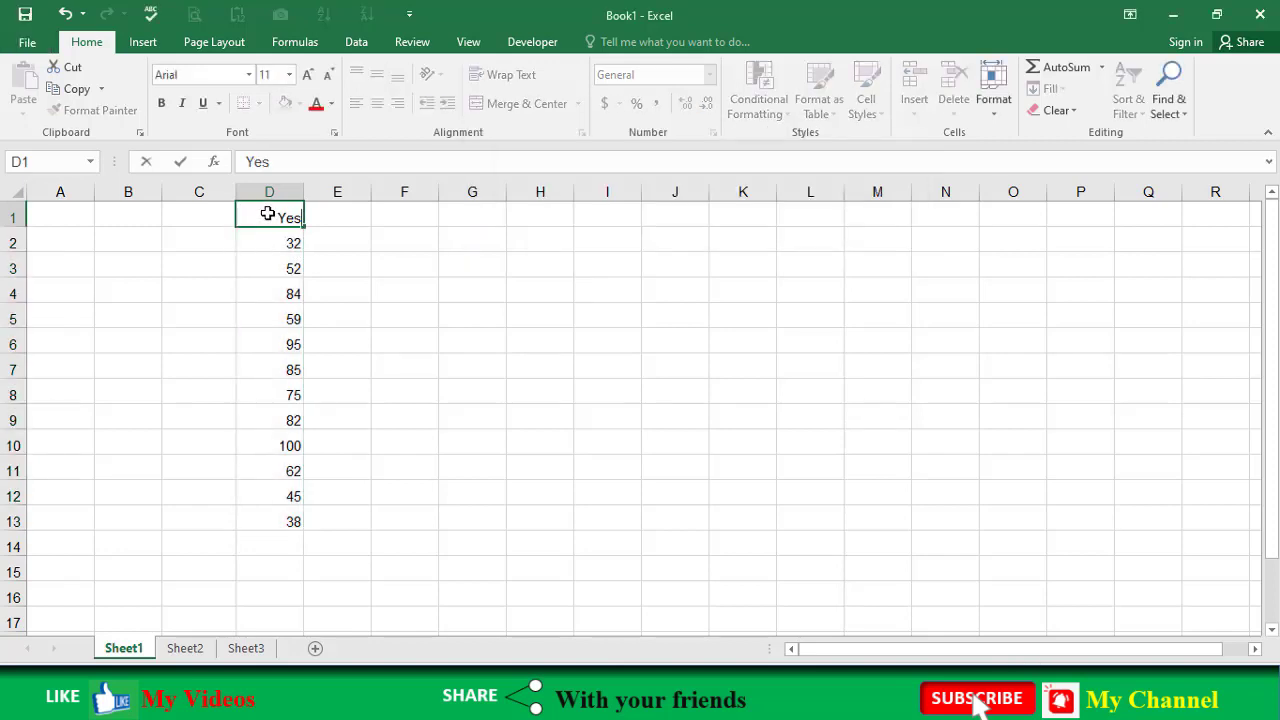
pyautogui.press('Return')
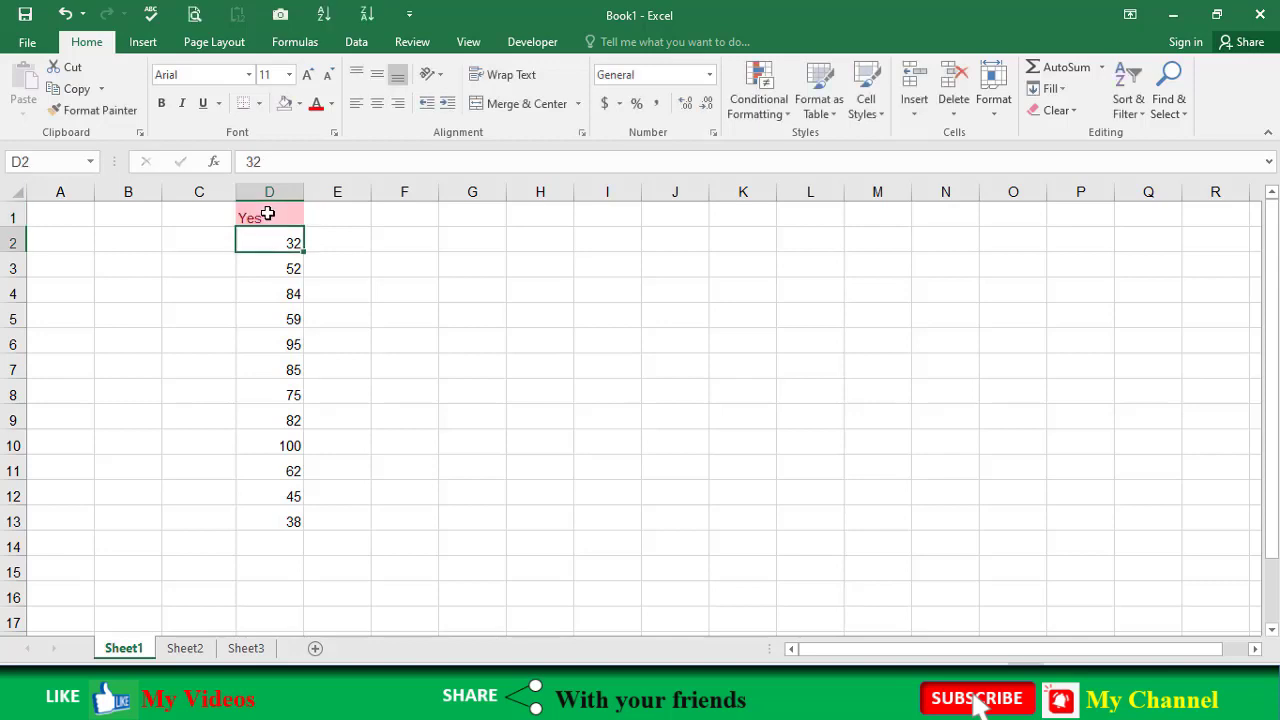
pyautogui.write('No')
pyautogui.press('Return')
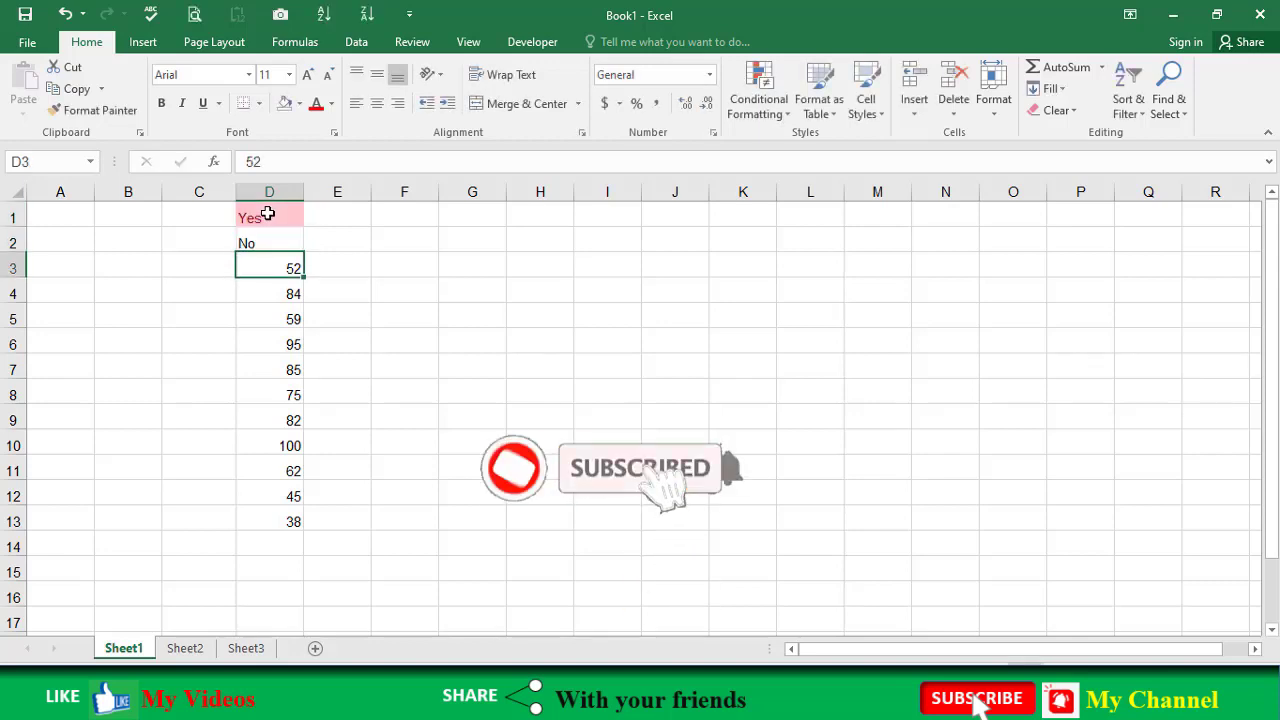
pyautogui.click(268, 214)
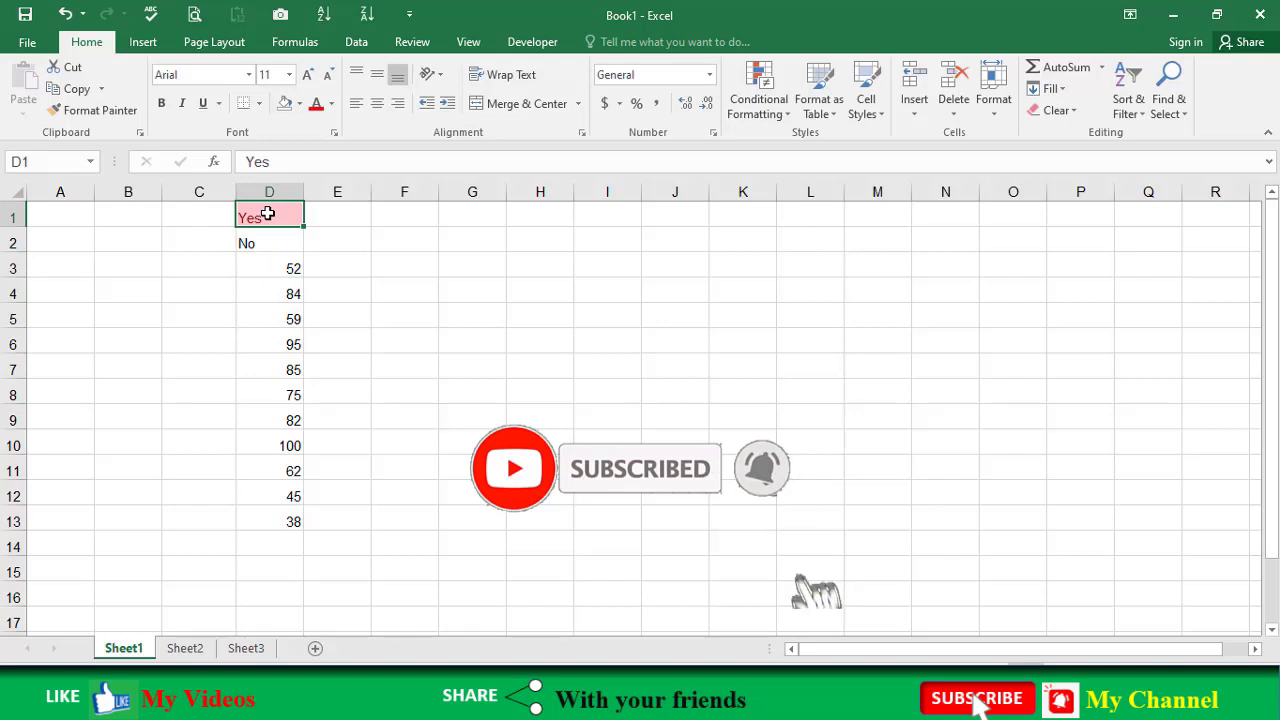
pyautogui.press('Down')
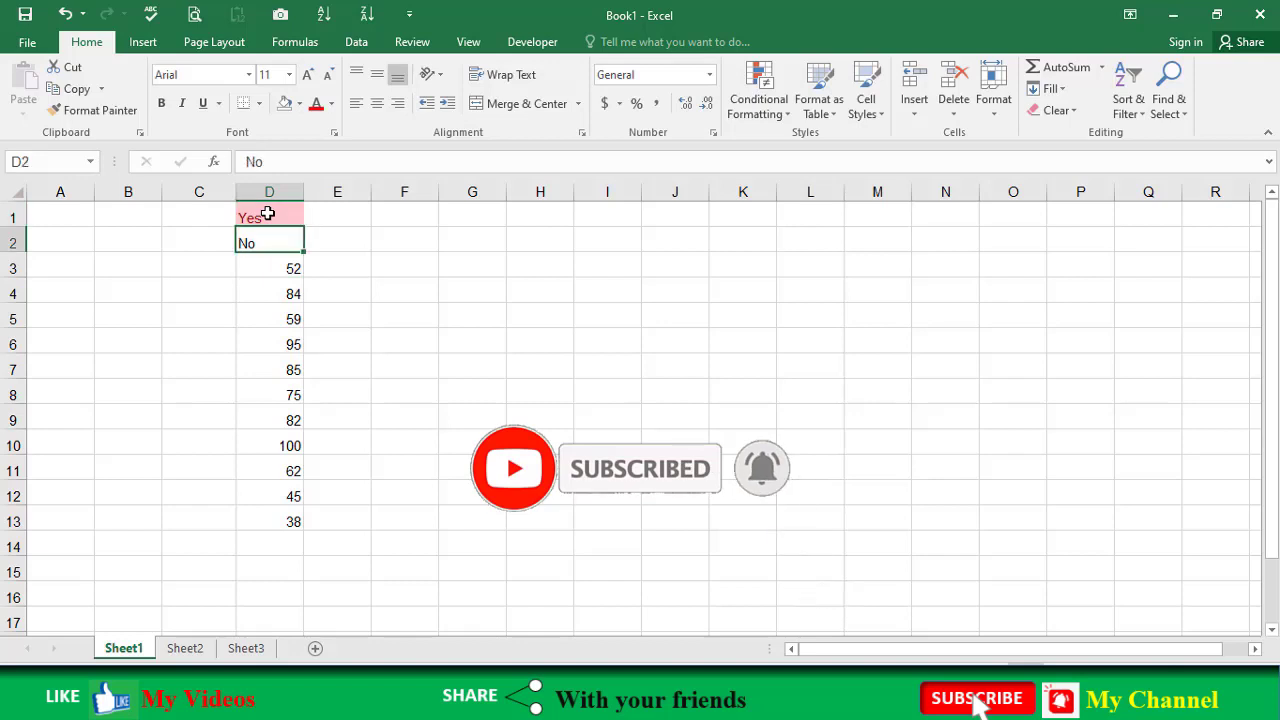
pyautogui.click(268, 214)
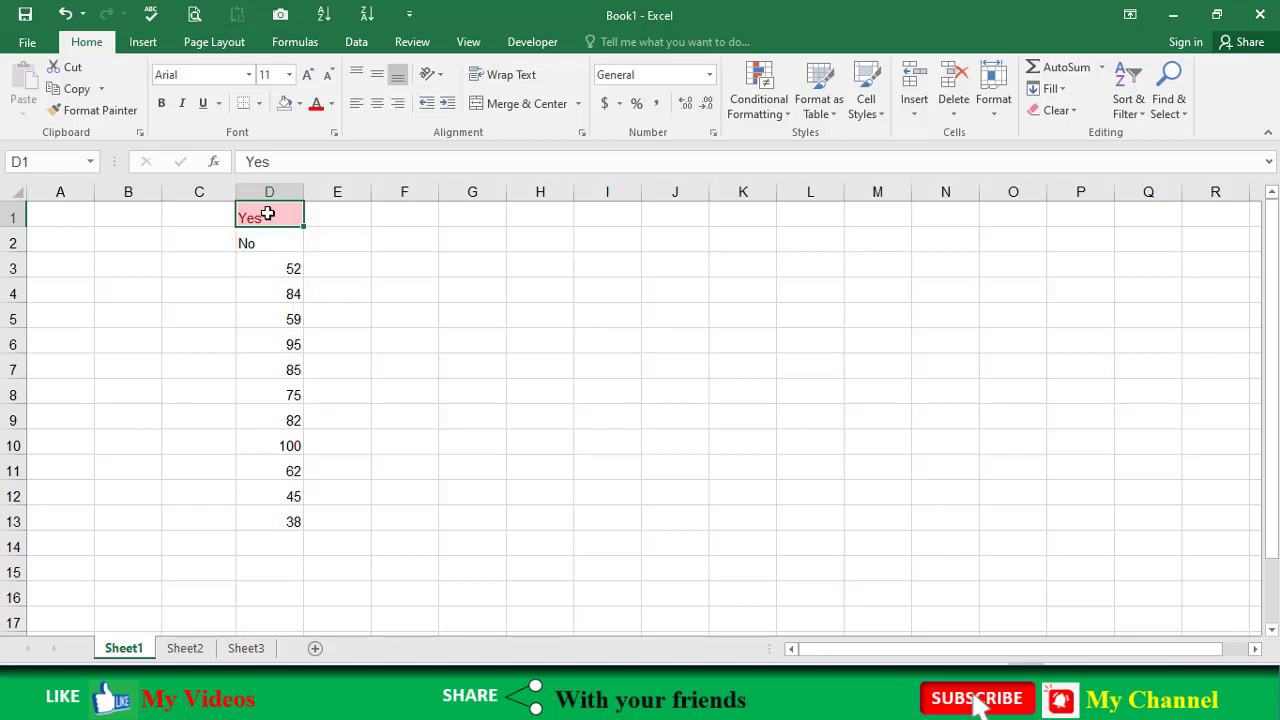
pyautogui.hotkey('ctrl', 'z')
pyautogui.hotkey('ctrl', 'z')
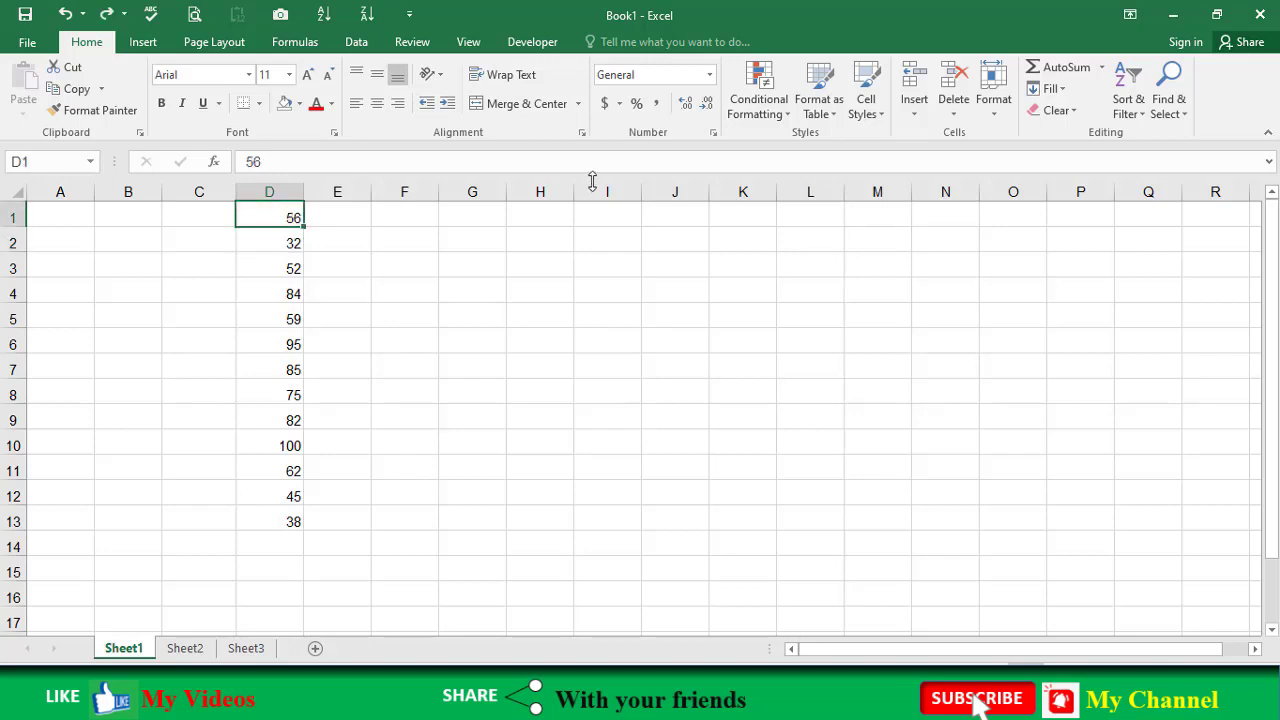
pyautogui.hotkey('ctrl', 'shift', 'Down')
pyautogui.click(758, 88)
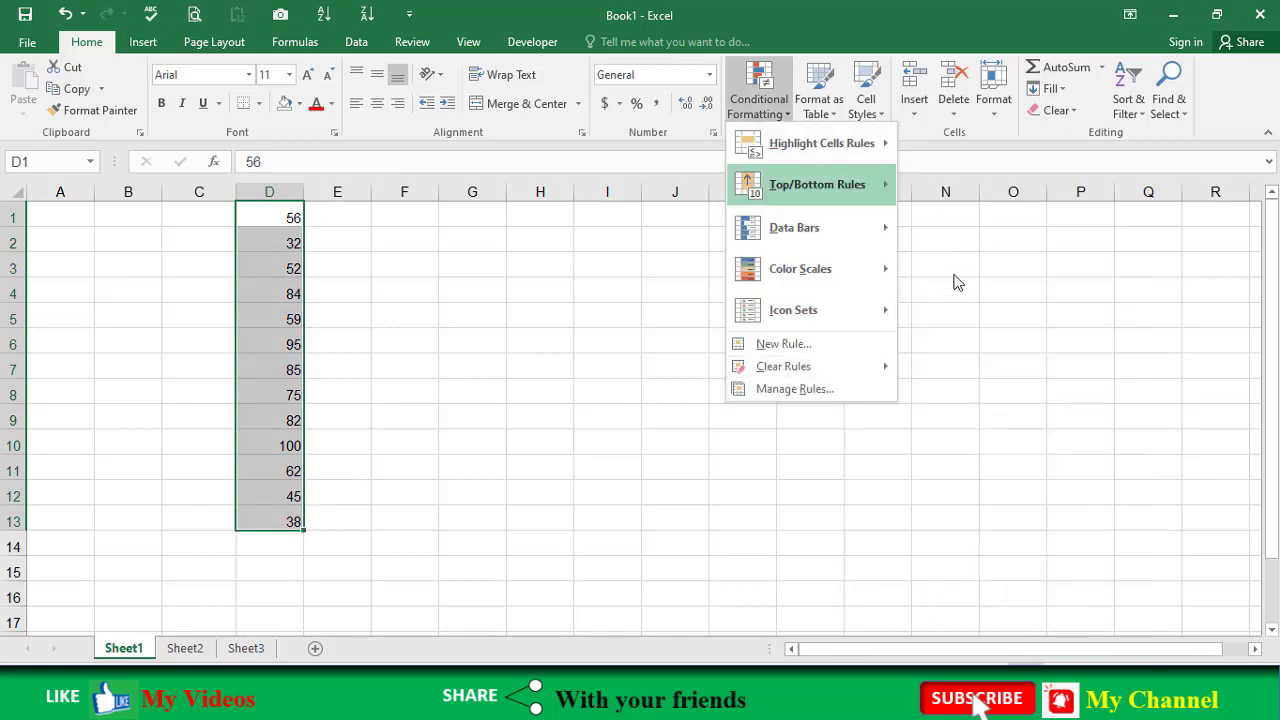
pyautogui.moveTo(812, 143)
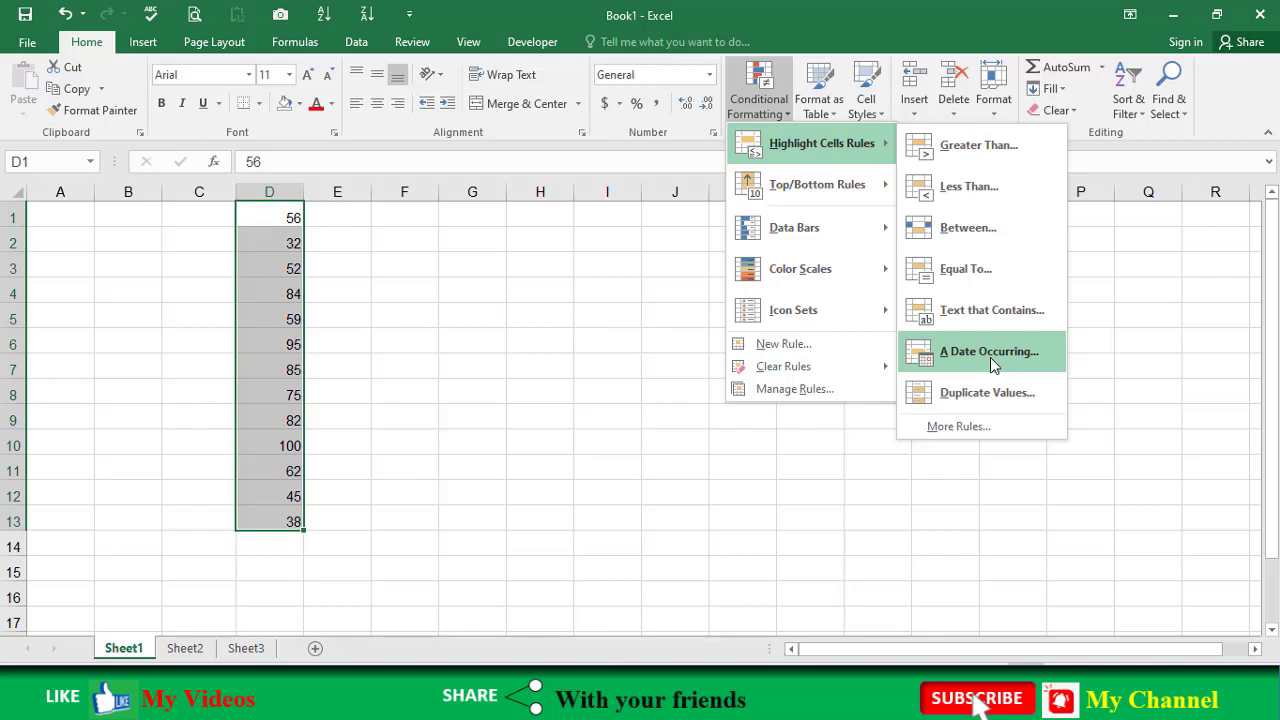
pyautogui.click(990, 357)
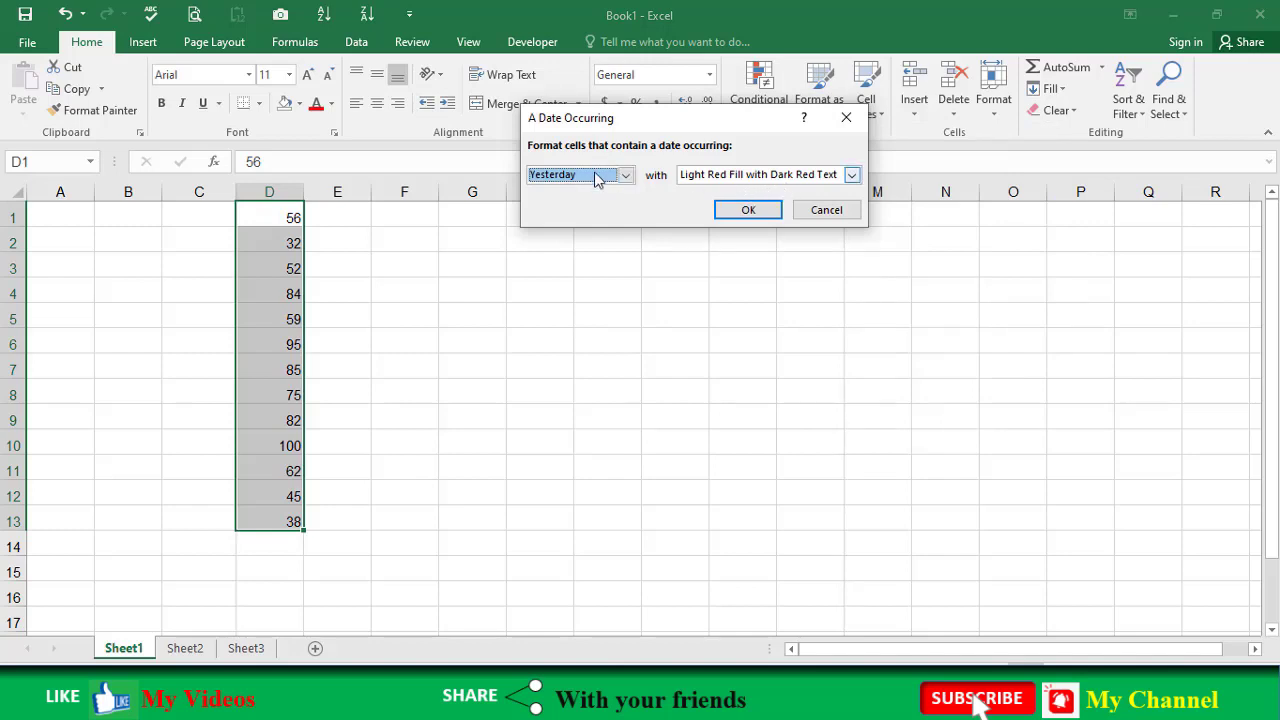
pyautogui.click(572, 176)
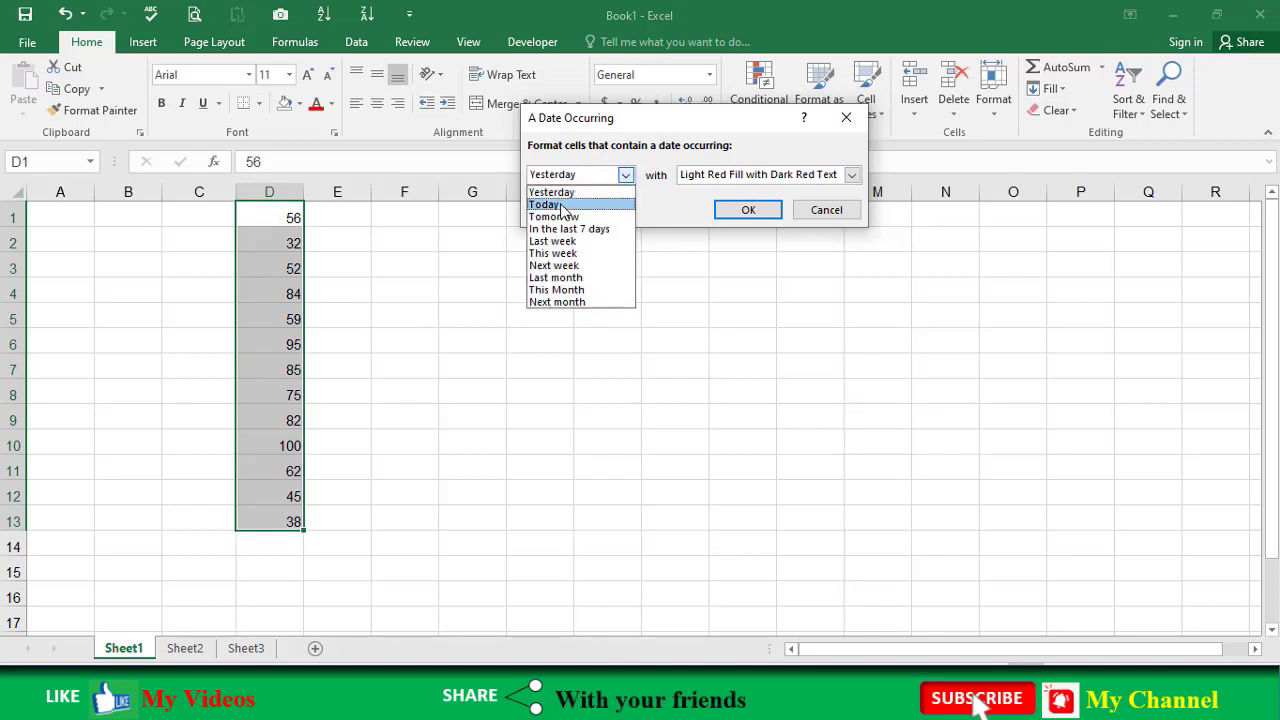
pyautogui.click(565, 204)
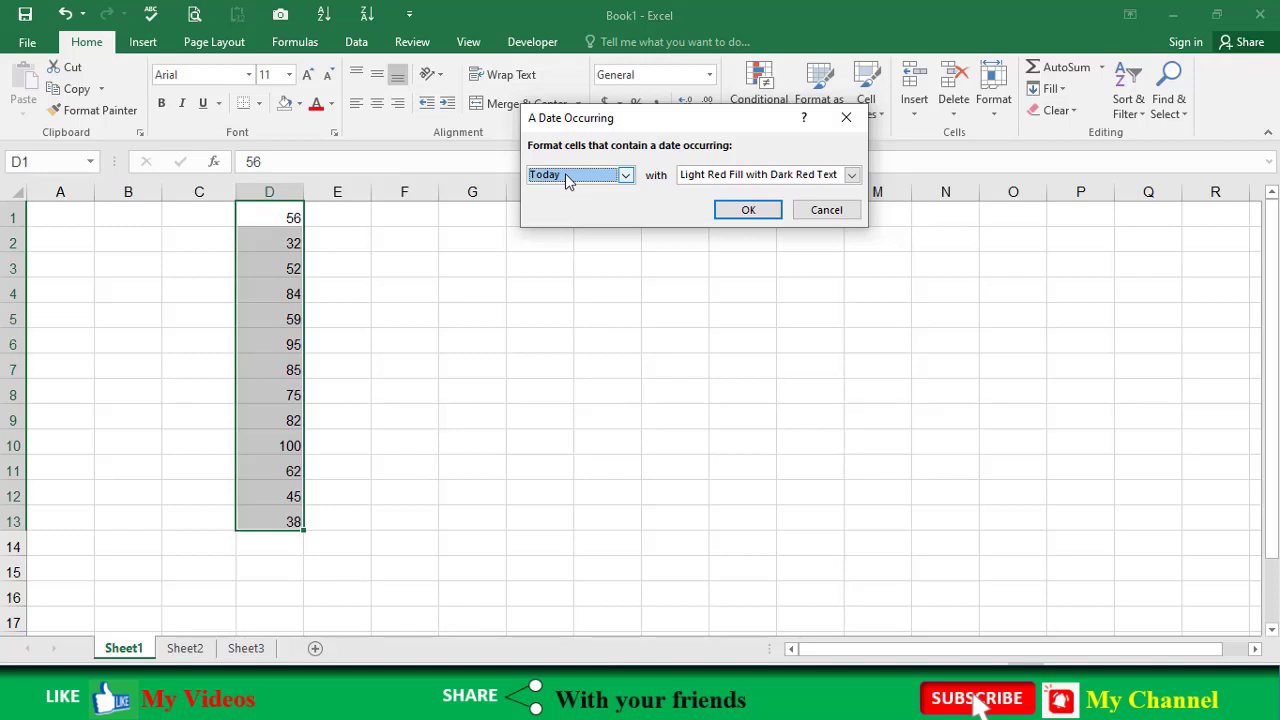
# - Apply a Duplicate Values highlight to D1:D13, trying Unique before settling on Duplicate
pyautogui.click(826, 210)
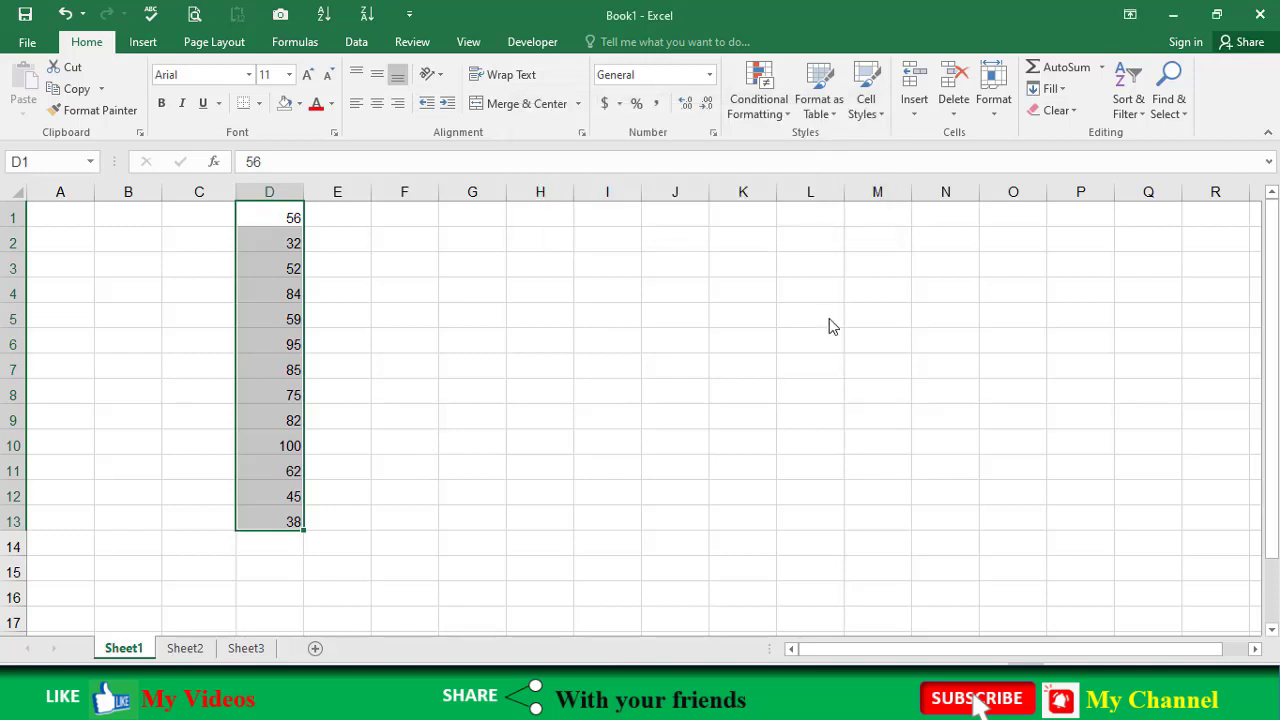
pyautogui.hotkey('alt', 'h')
pyautogui.press('l')
pyautogui.press('h')
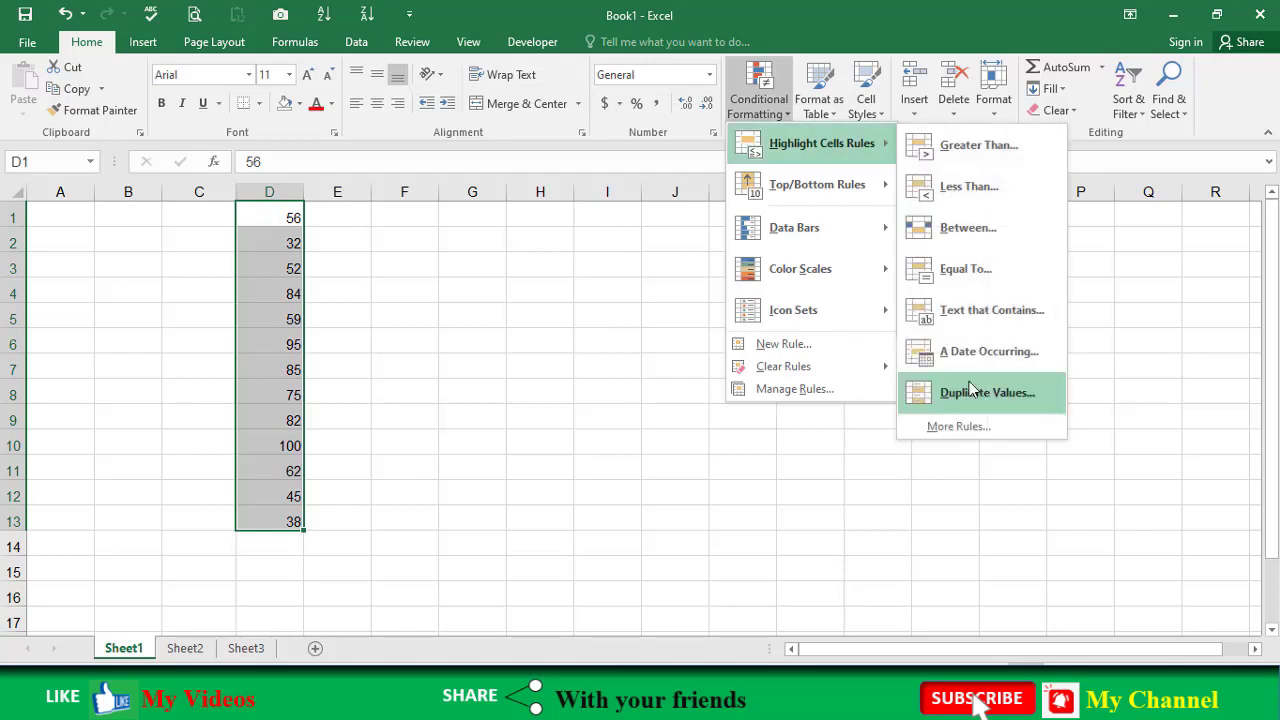
pyautogui.click(980, 394)
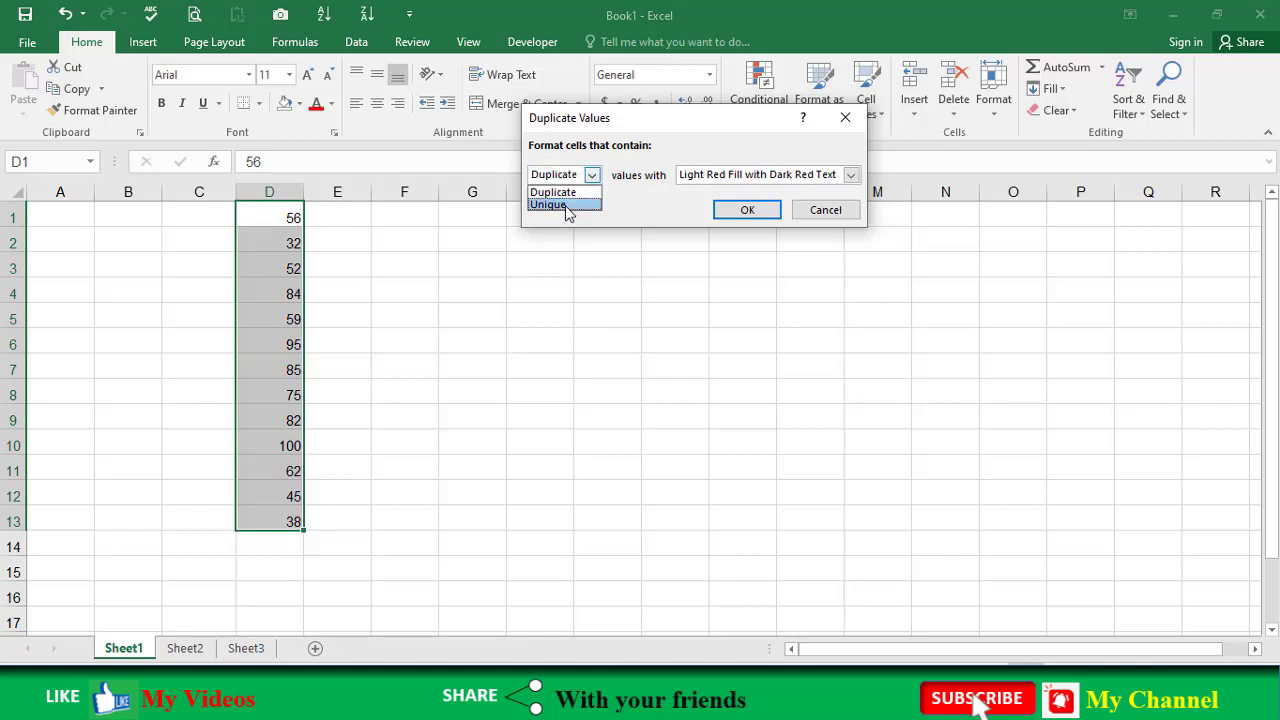
pyautogui.click(565, 205)
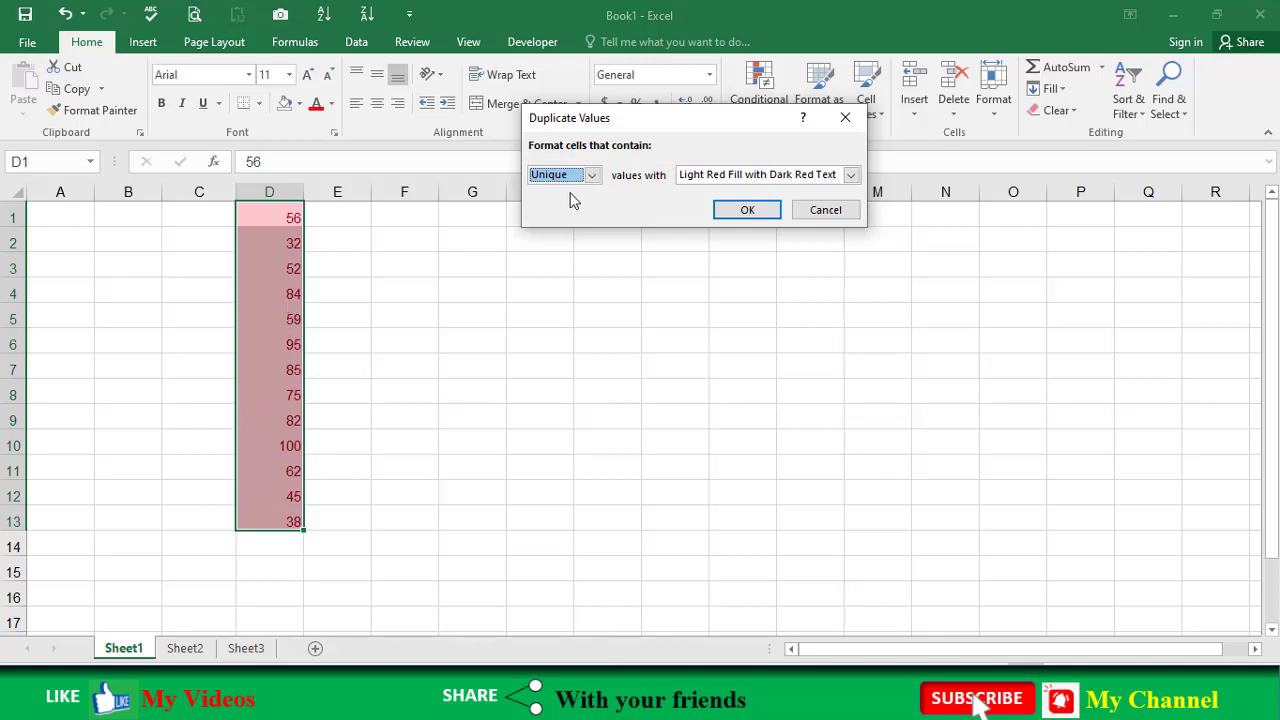
pyautogui.hotkey('alt', 'Down')
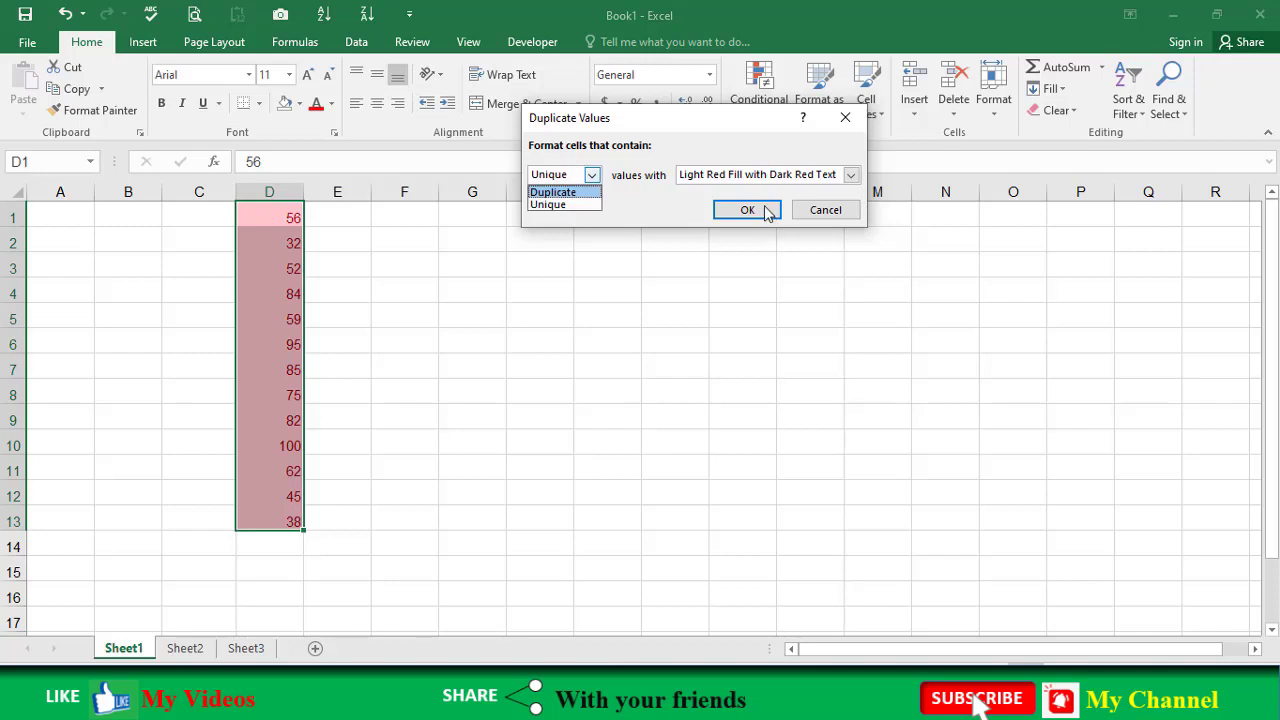
pyautogui.press('Return')
pyautogui.press('Return')
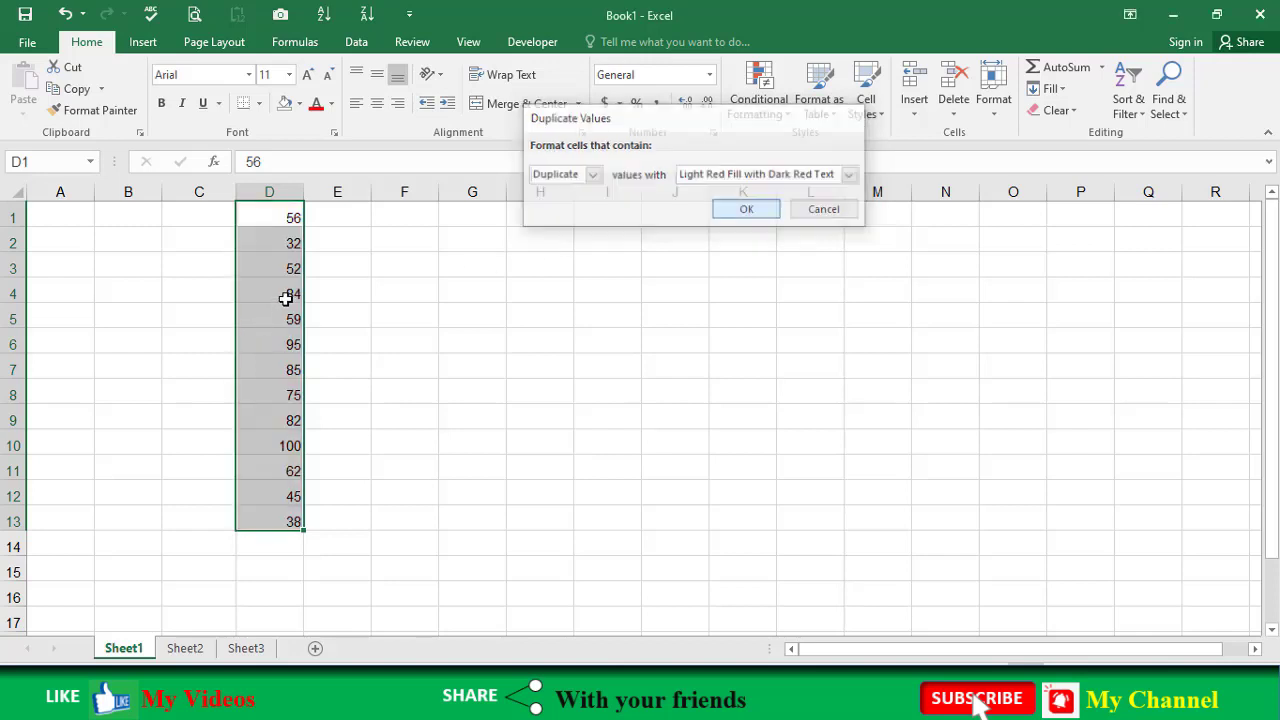
# - Change D4 to 56, D8 to 45 and D6 to 38 to create duplicate pairs
pyautogui.click(286, 298)
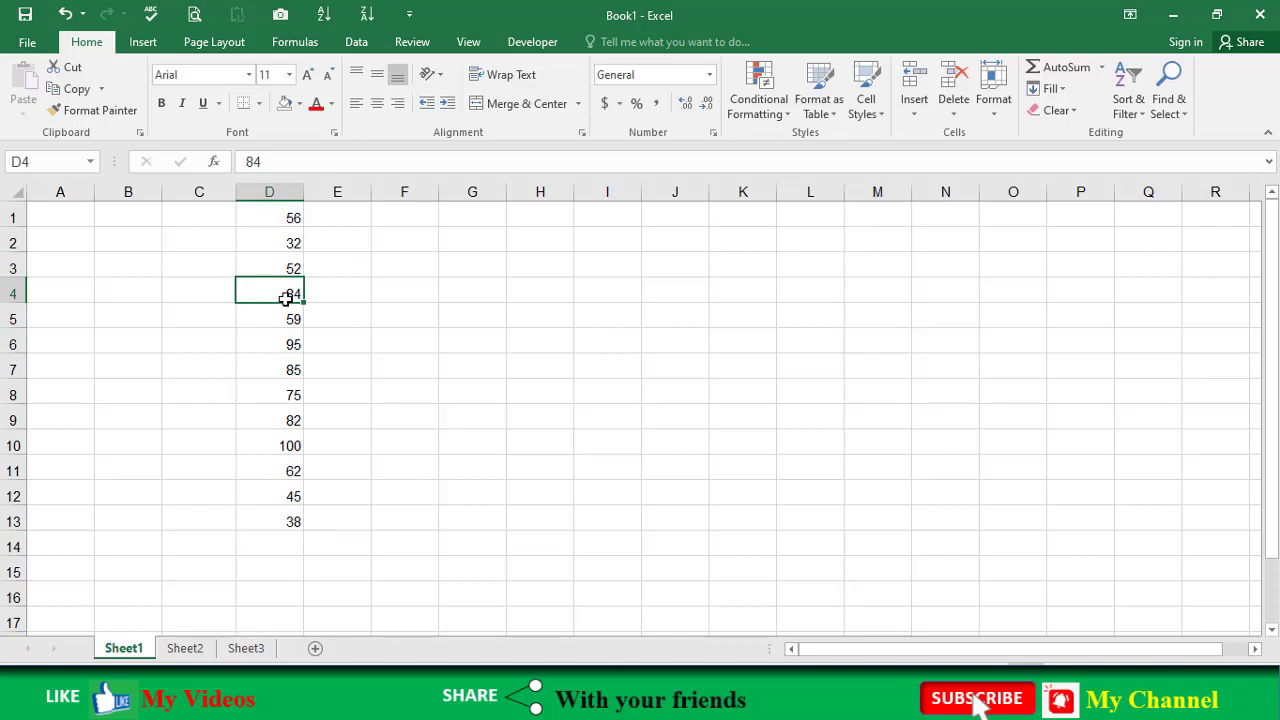
pyautogui.write('56')
pyautogui.press('Return')
pyautogui.press('Return')
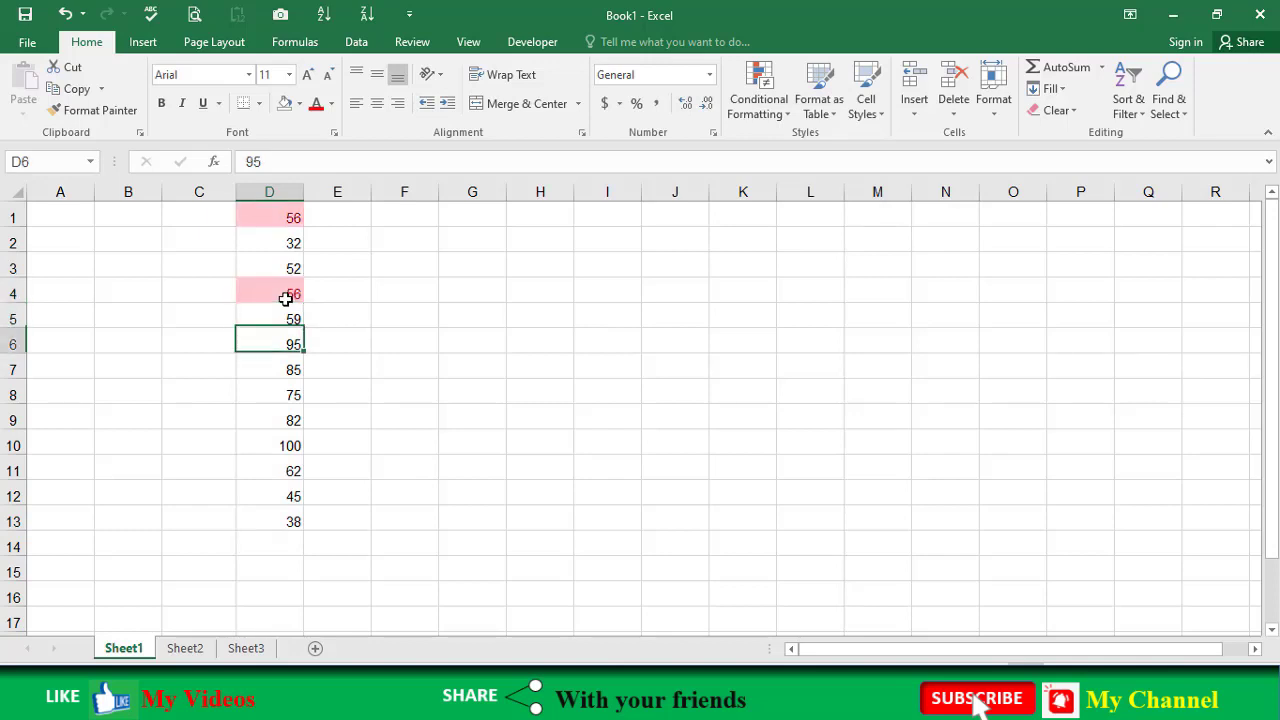
pyautogui.press('Return')
pyautogui.press('Return')
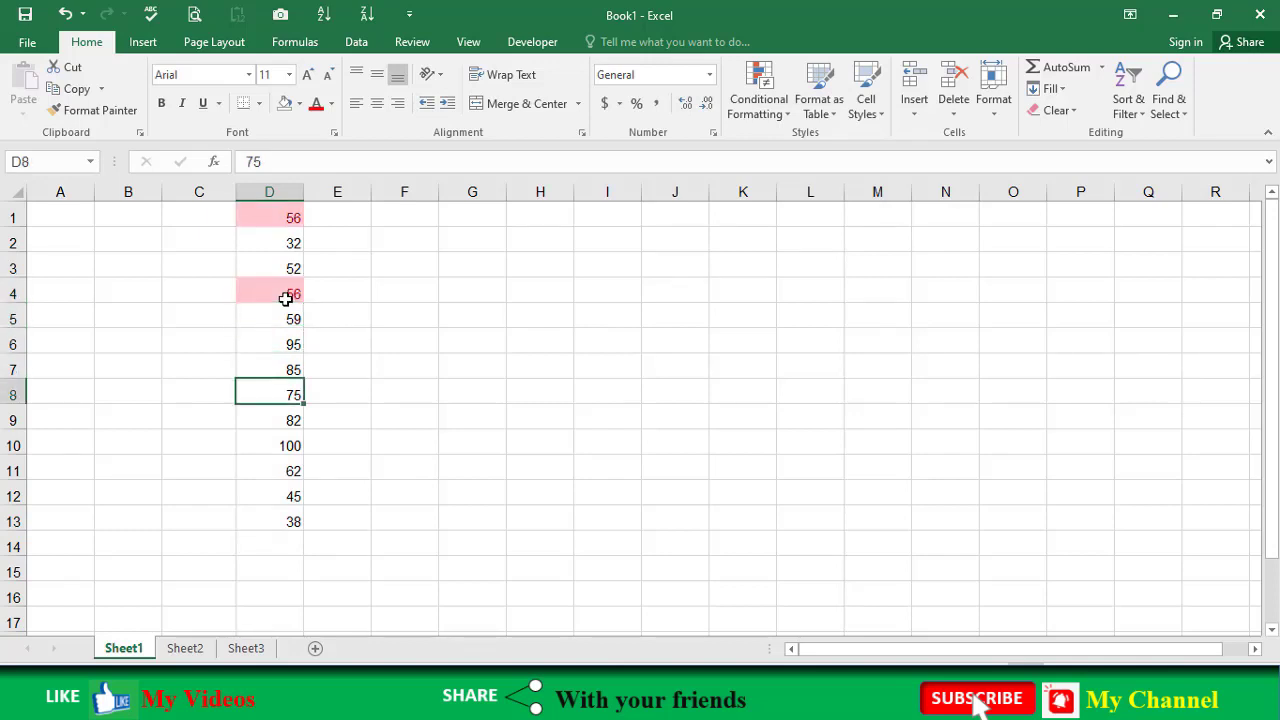
pyautogui.write('45')
pyautogui.press('Return')
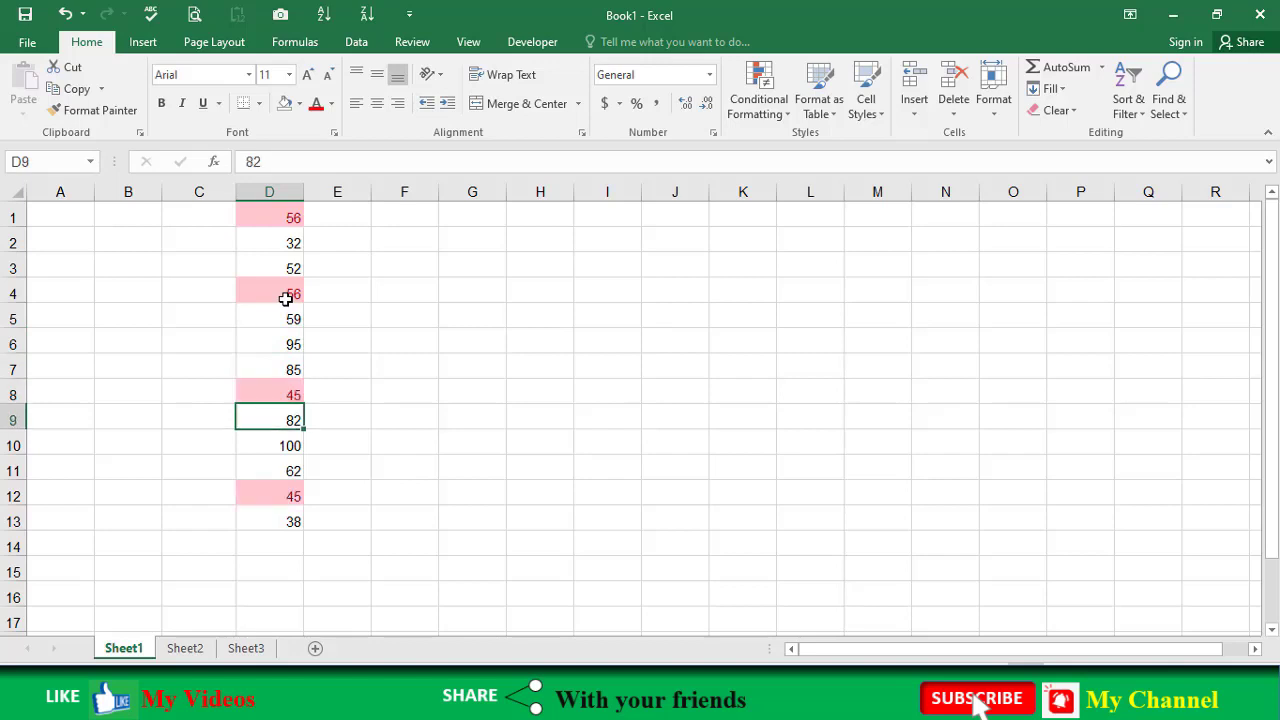
pyautogui.press('Return')
pyautogui.press('Return')
pyautogui.press('Up')
pyautogui.press('Up')
pyautogui.press('Up')
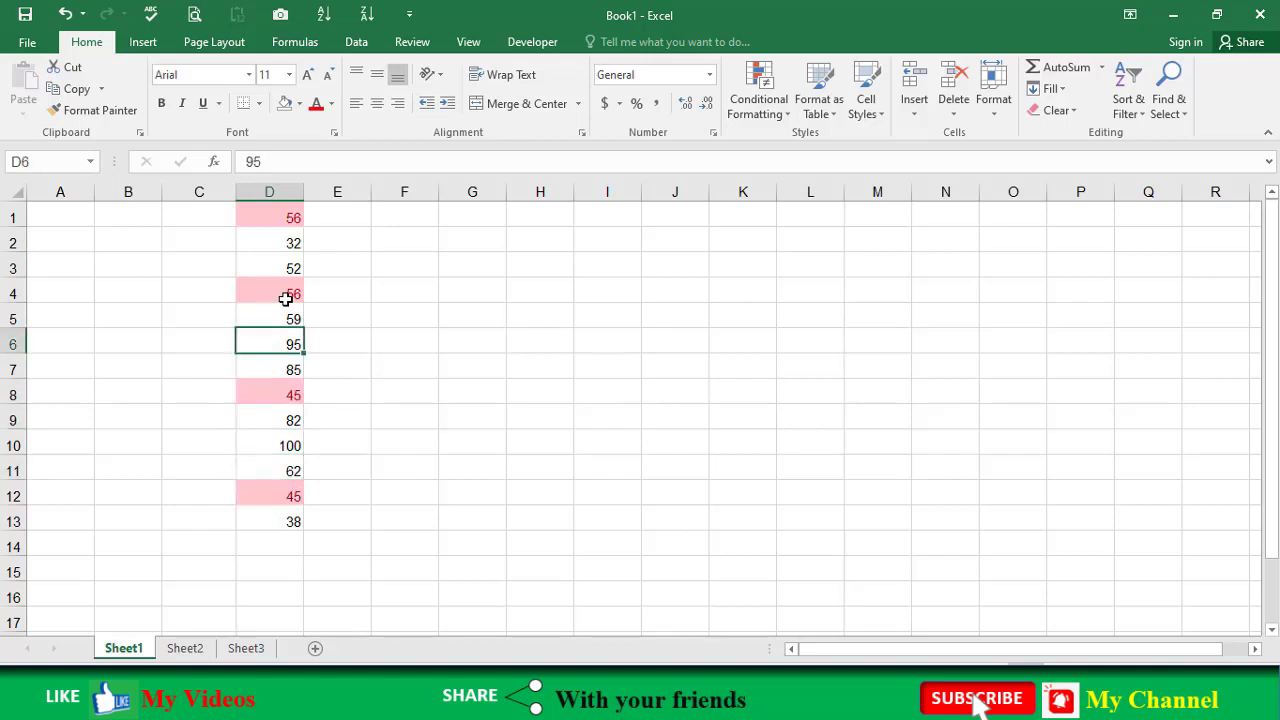
pyautogui.write('38')
pyautogui.press('Return')
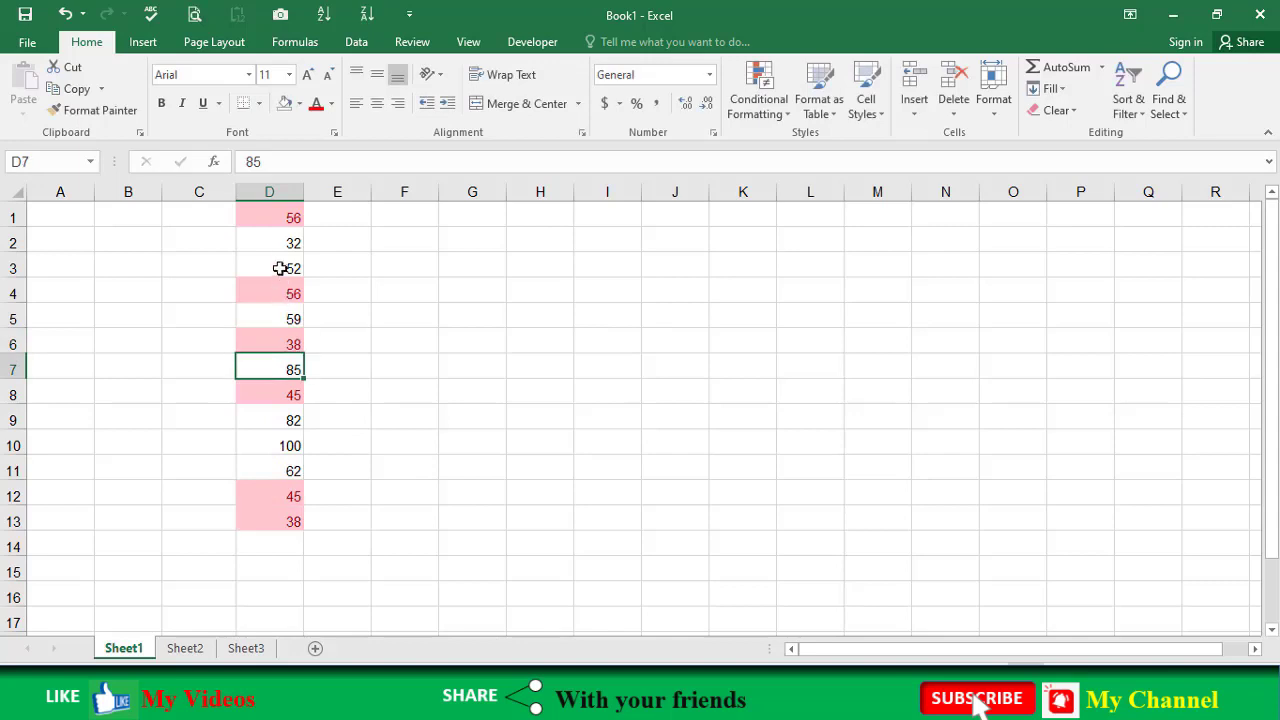
pyautogui.click(282, 216)
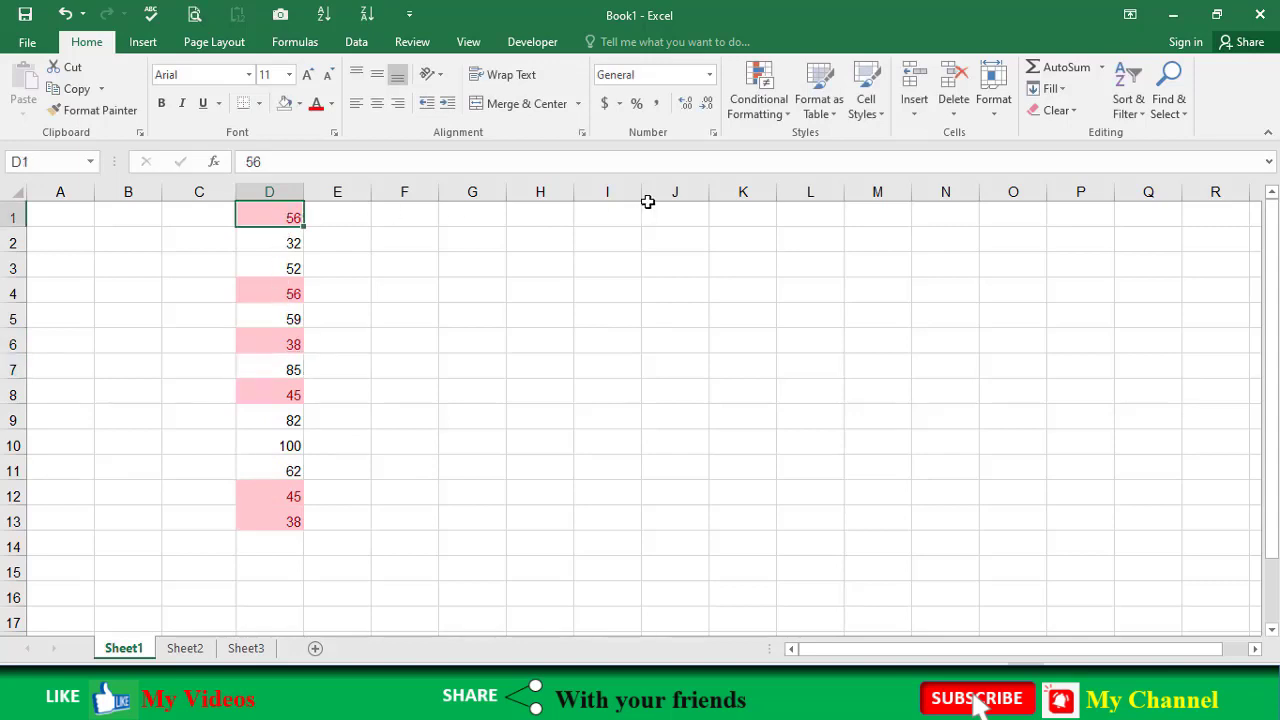
pyautogui.hotkey('ctrl', 'shift', 'Down')
# - Preview a Unique-values highlight on D1:D13, cancel it, and clear all rules from the sheet
pyautogui.click(768, 118)
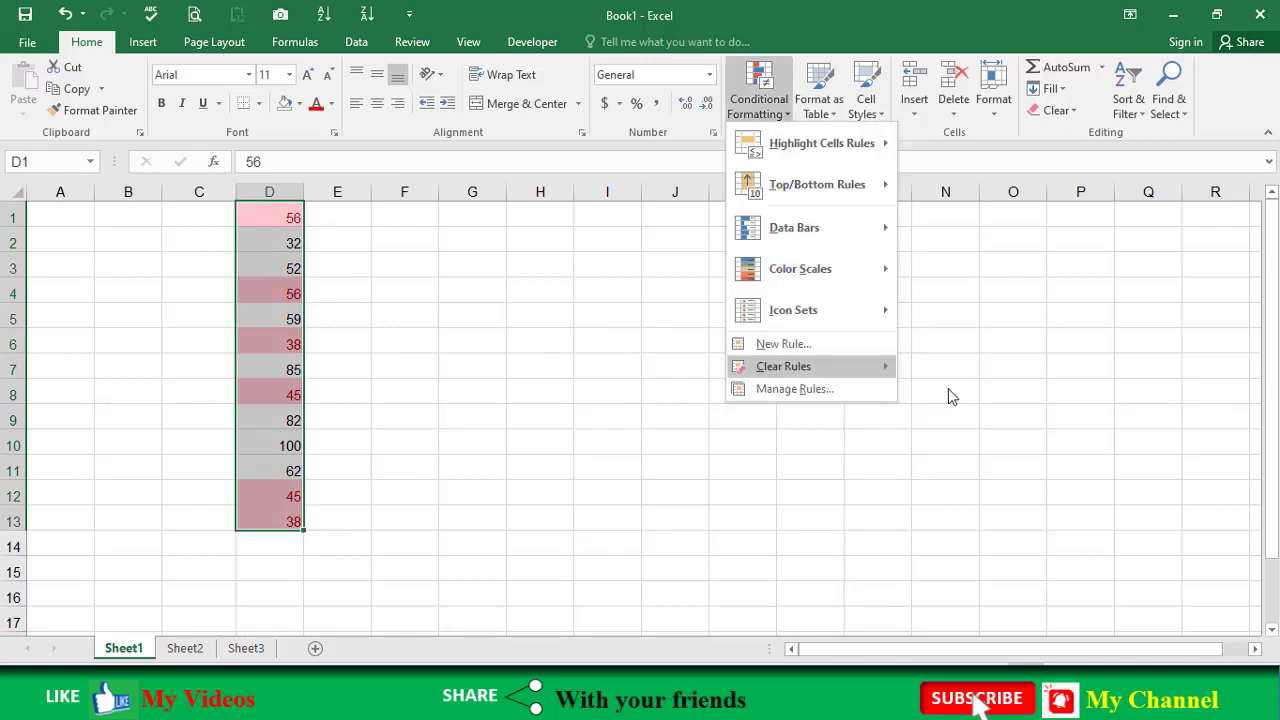
pyautogui.moveTo(783, 366)
pyautogui.press('Return')
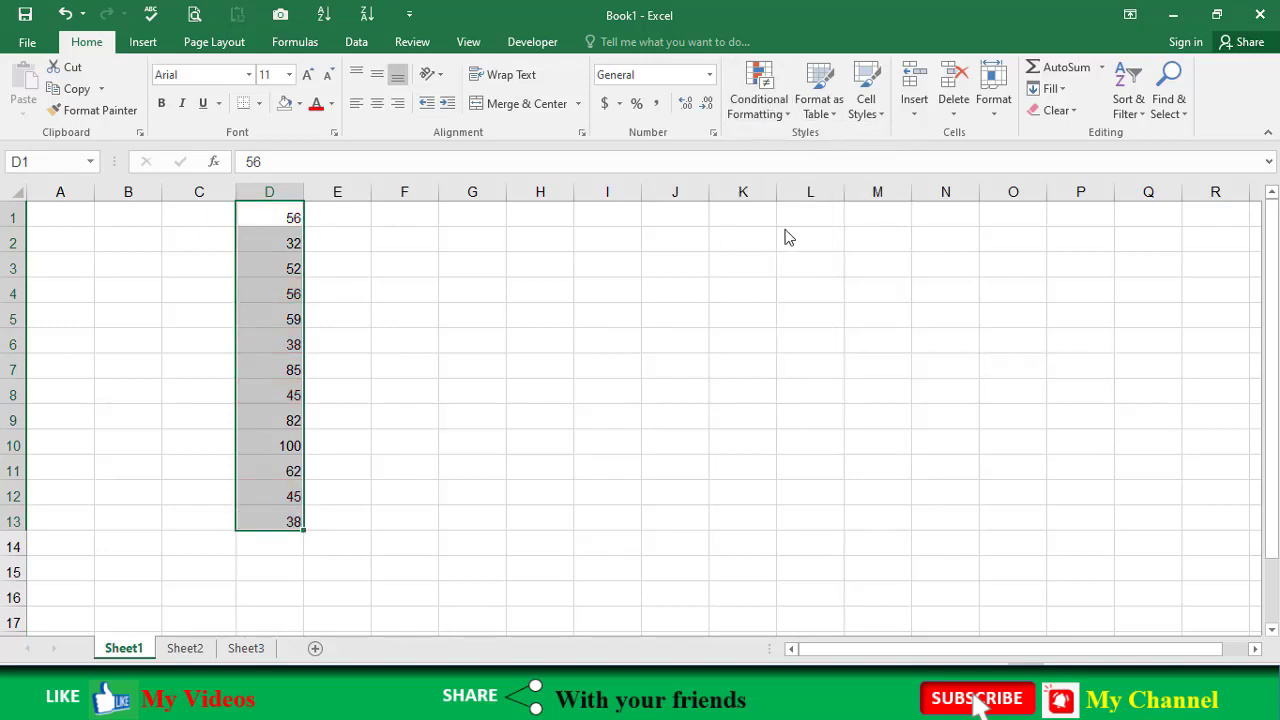
pyautogui.hotkey('alt', 'h')
pyautogui.press('l')
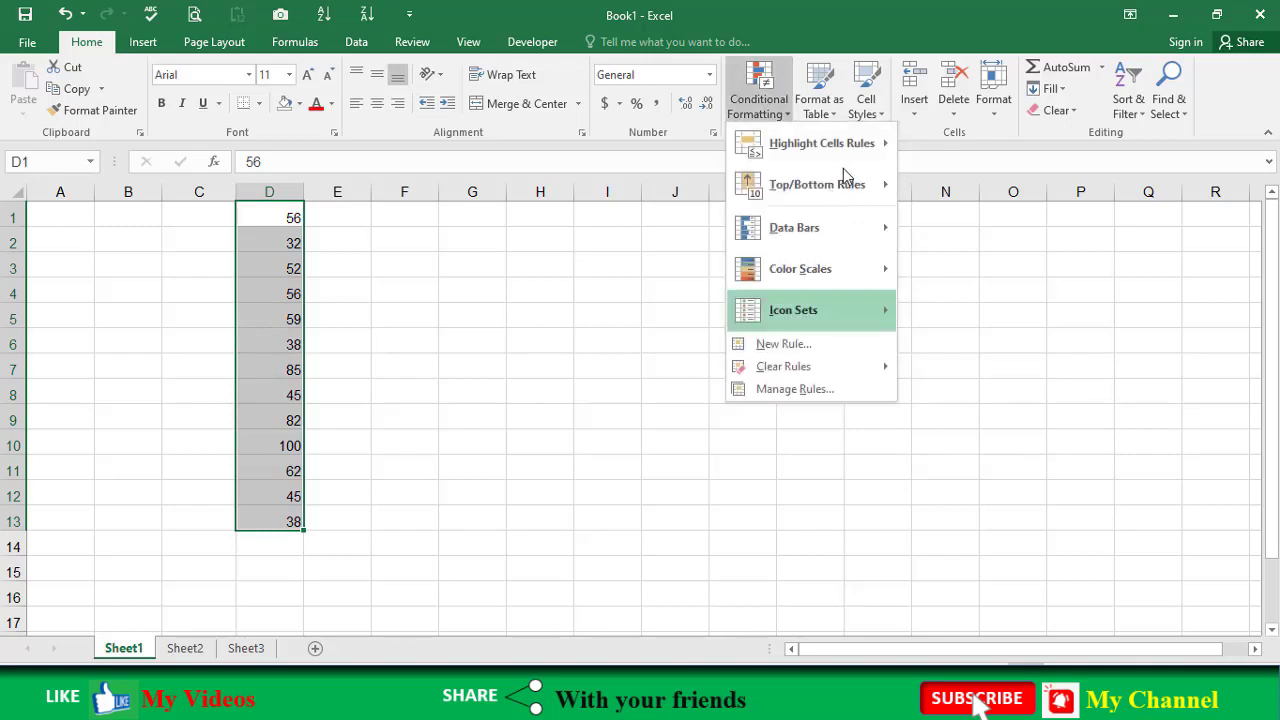
pyautogui.press('h')
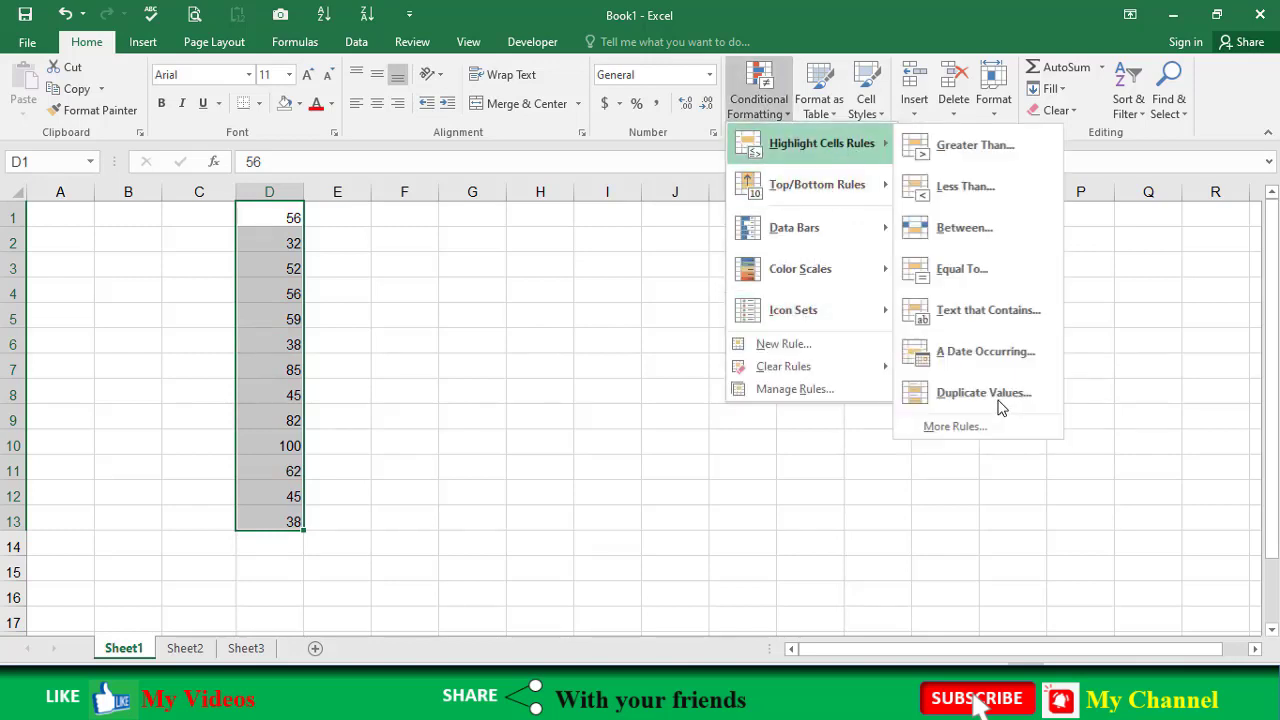
pyautogui.press('Return')
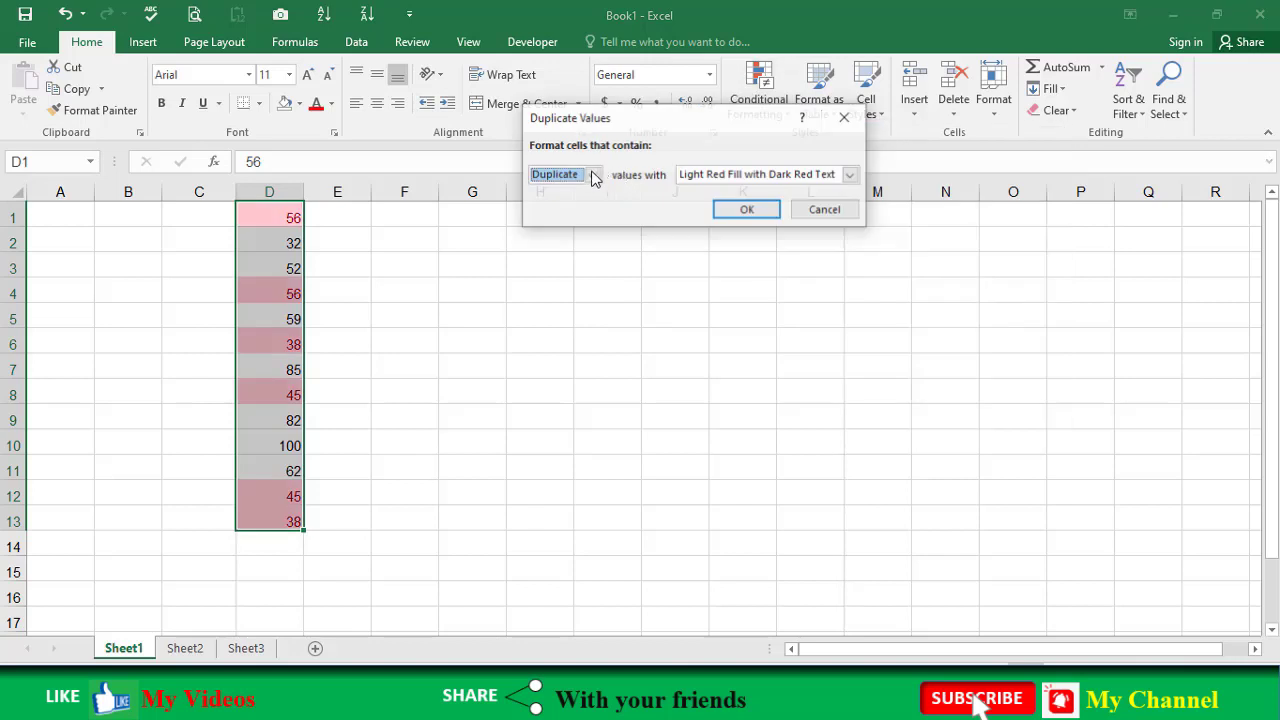
pyautogui.hotkey('alt', 'Down')
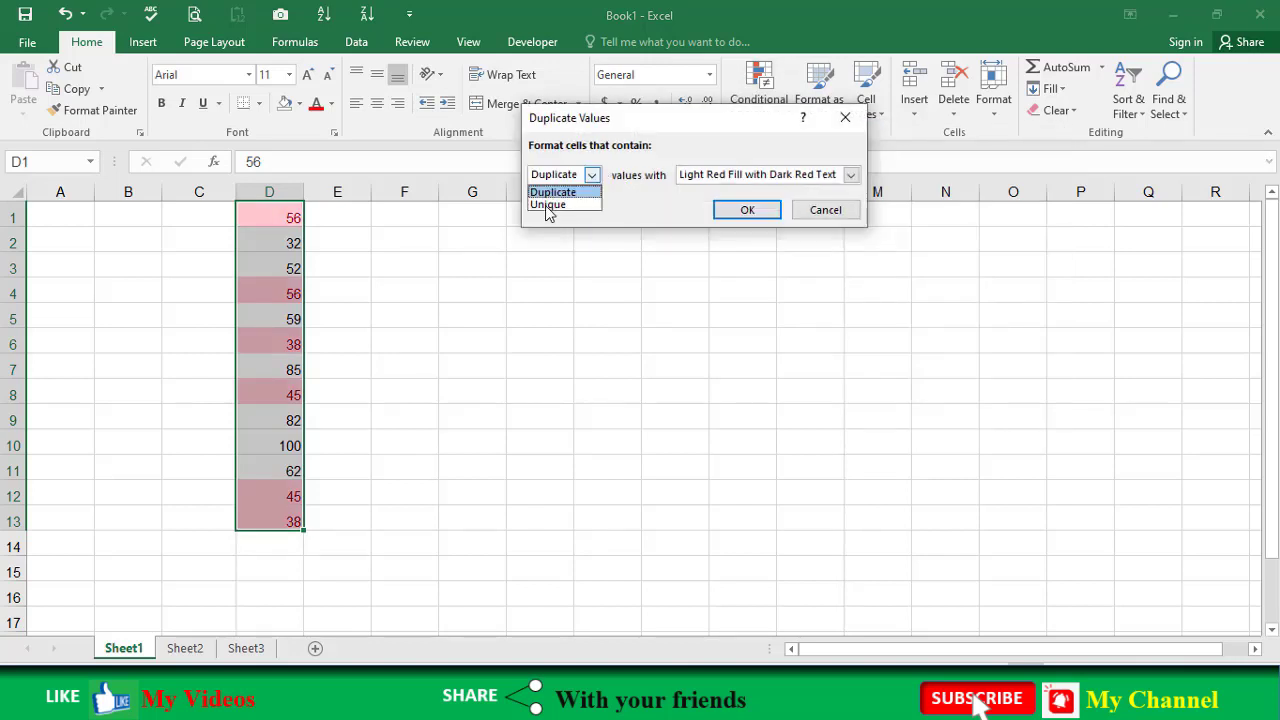
pyautogui.press('Down')
pyautogui.press('Return')
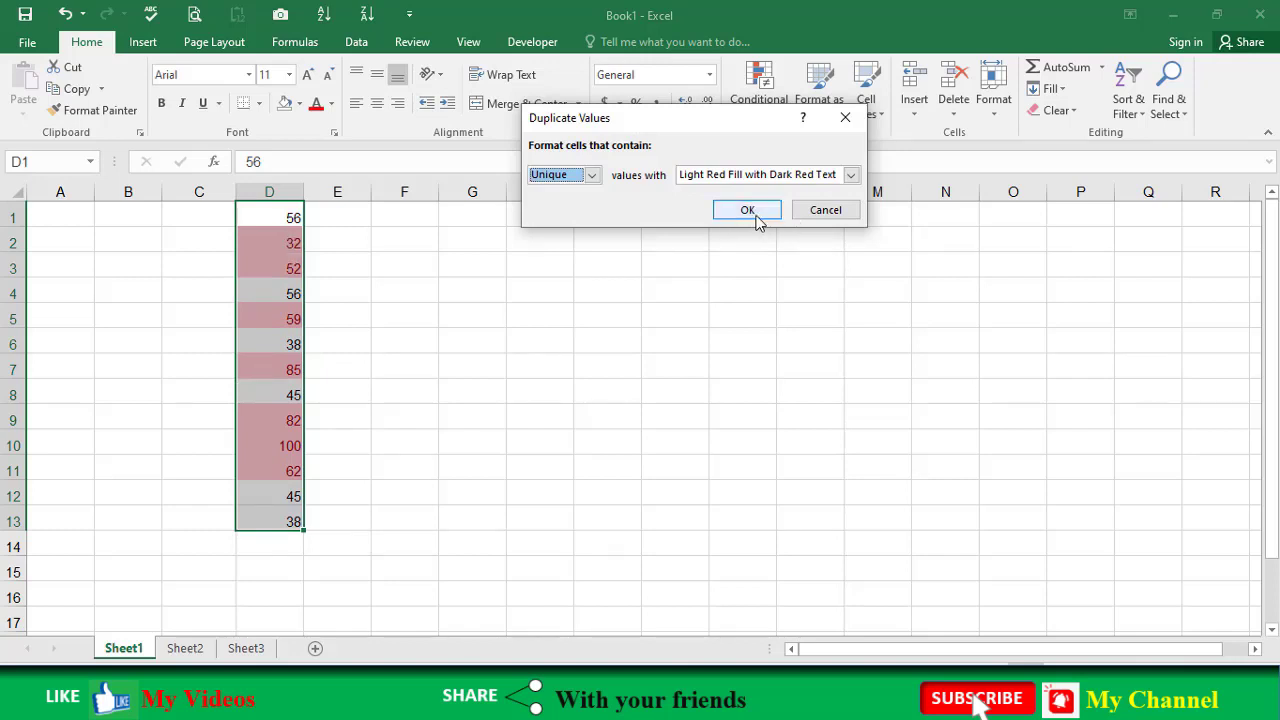
pyautogui.click(826, 211)
pyautogui.click(953, 391)
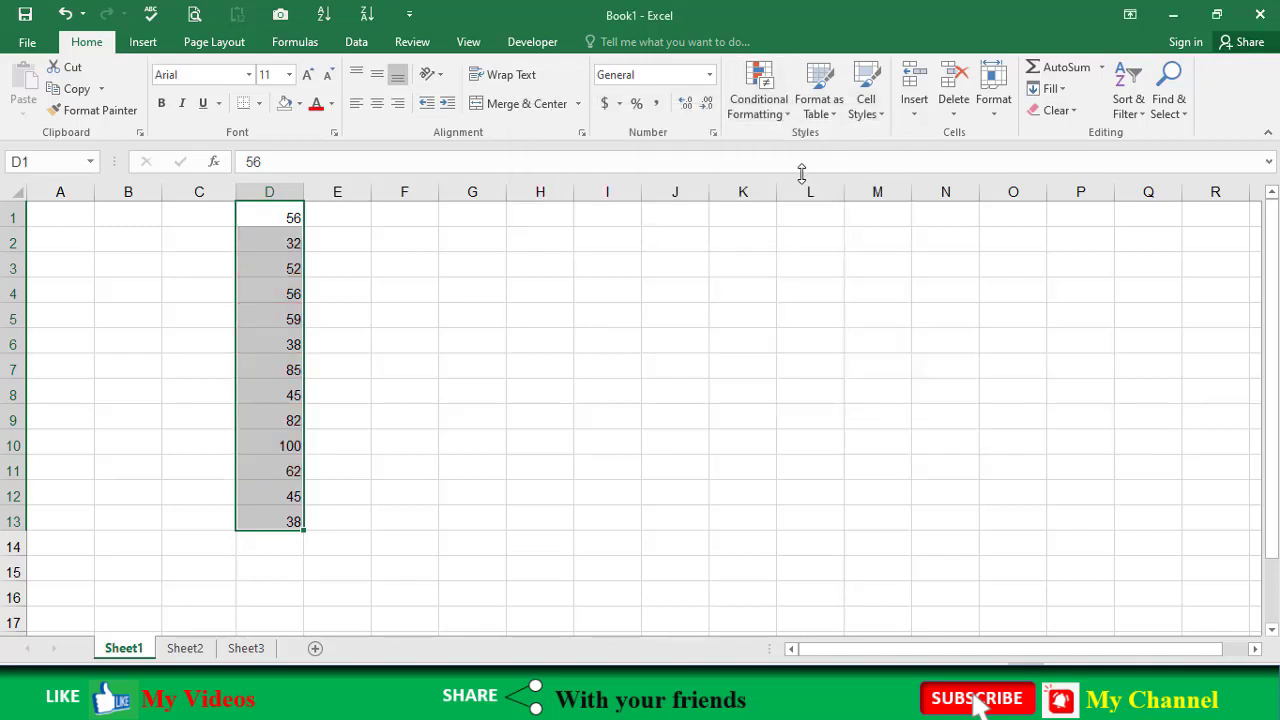
# - Highlight the top 10 values in D1:D13 with Light Red Fill with Dark Red Text
pyautogui.click(765, 108)
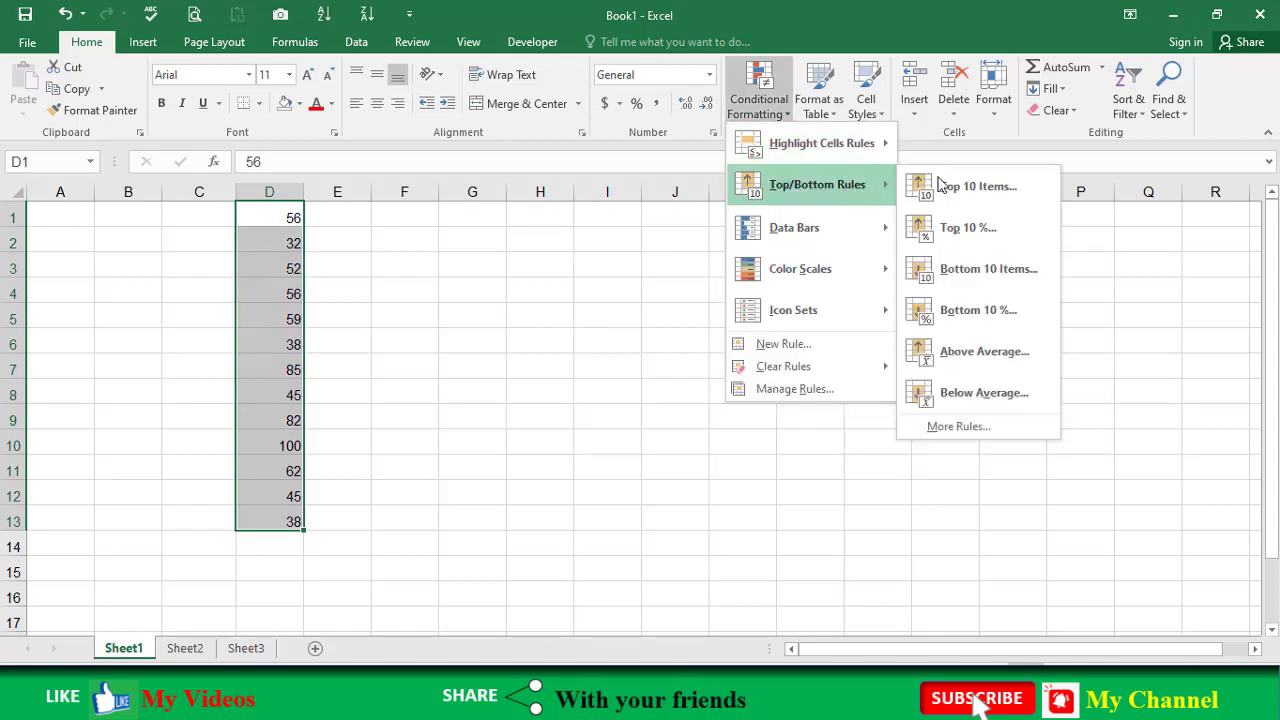
pyautogui.moveTo(815, 185)
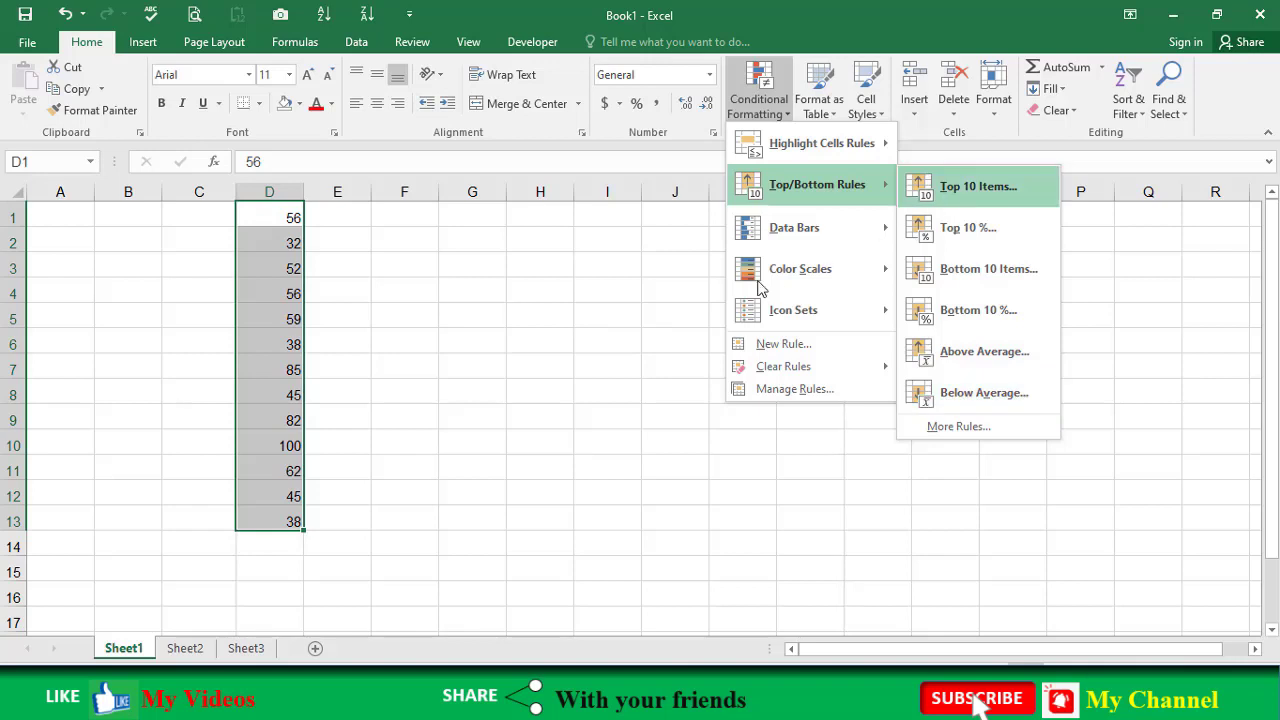
pyautogui.click(944, 192)
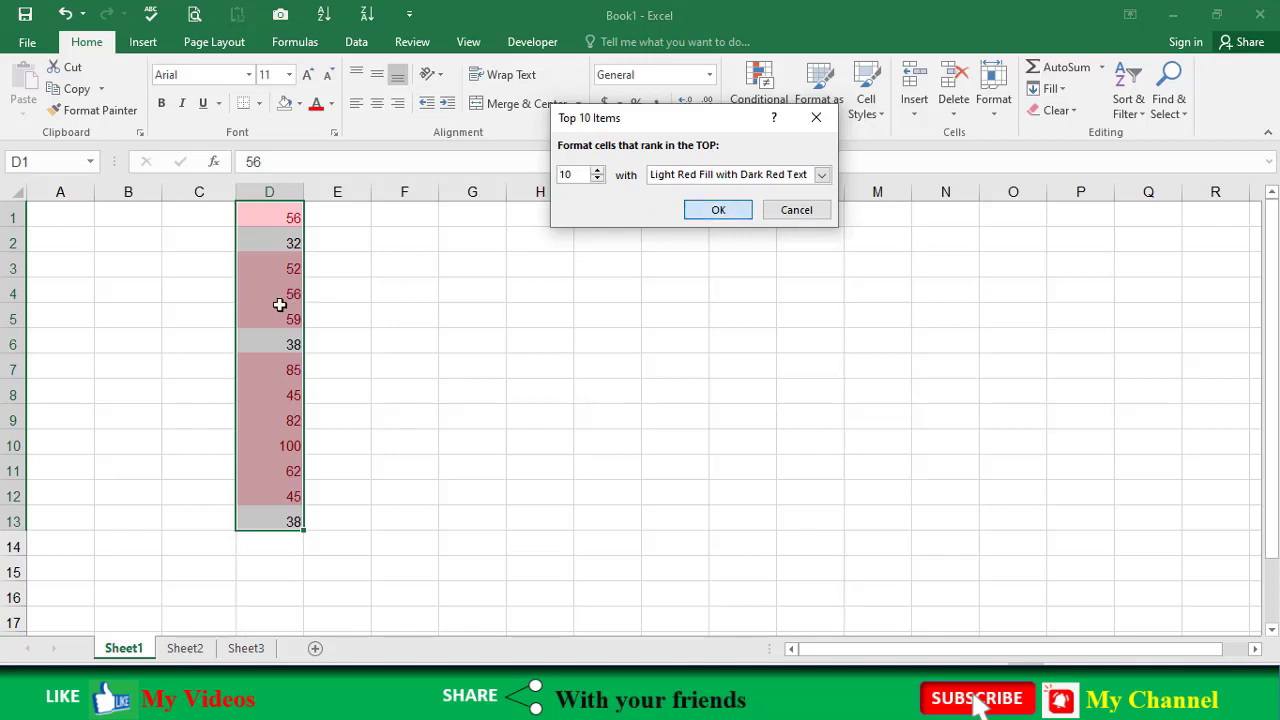
pyautogui.press('Return')
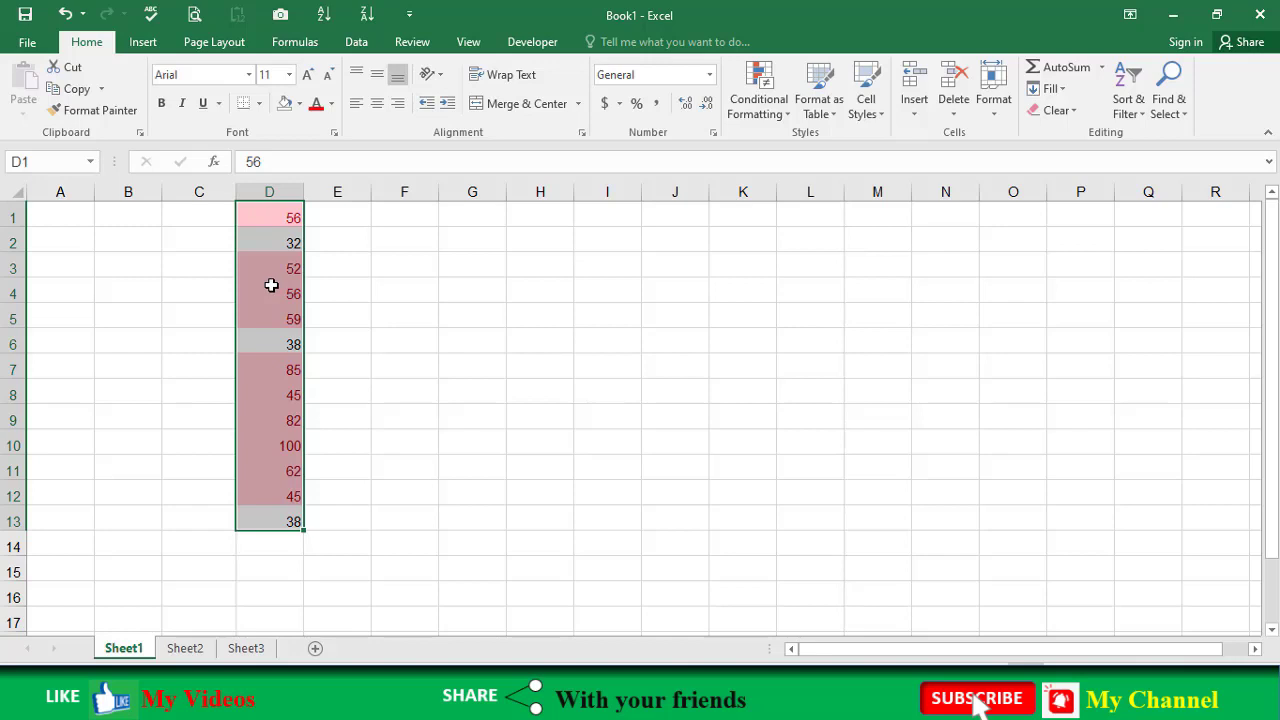
pyautogui.click(1127, 108)
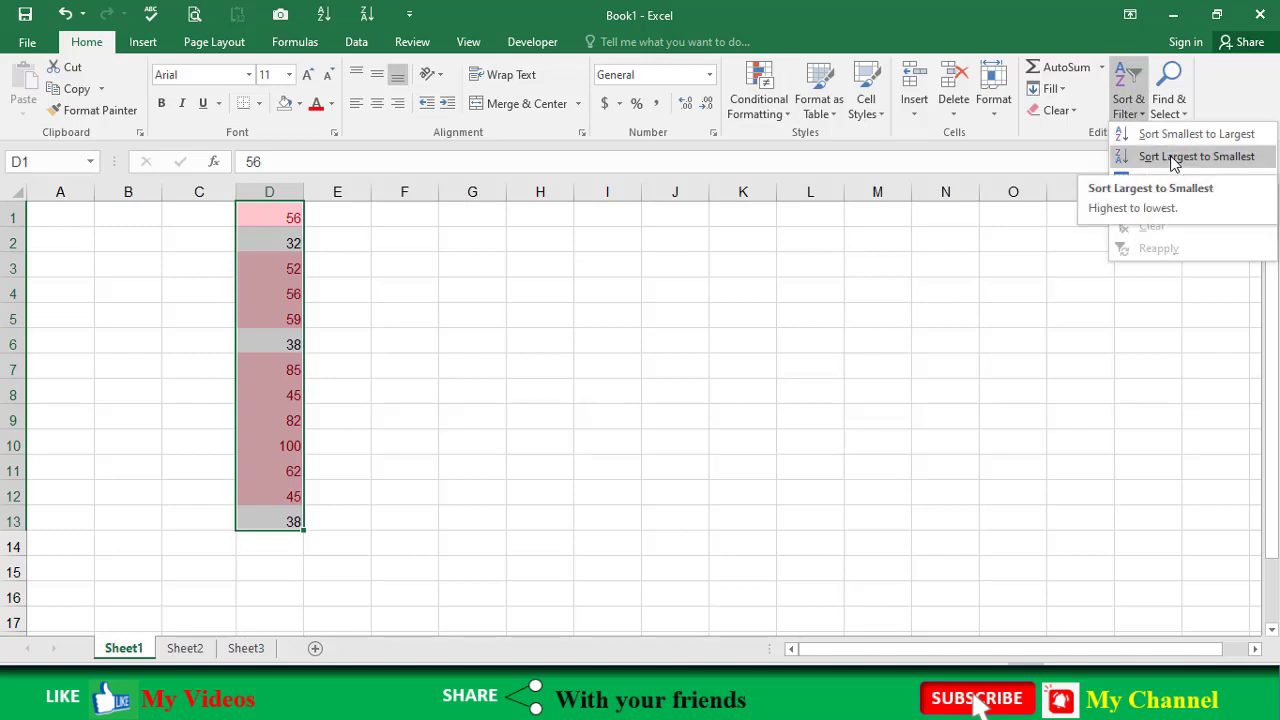
pyautogui.click(1175, 160)
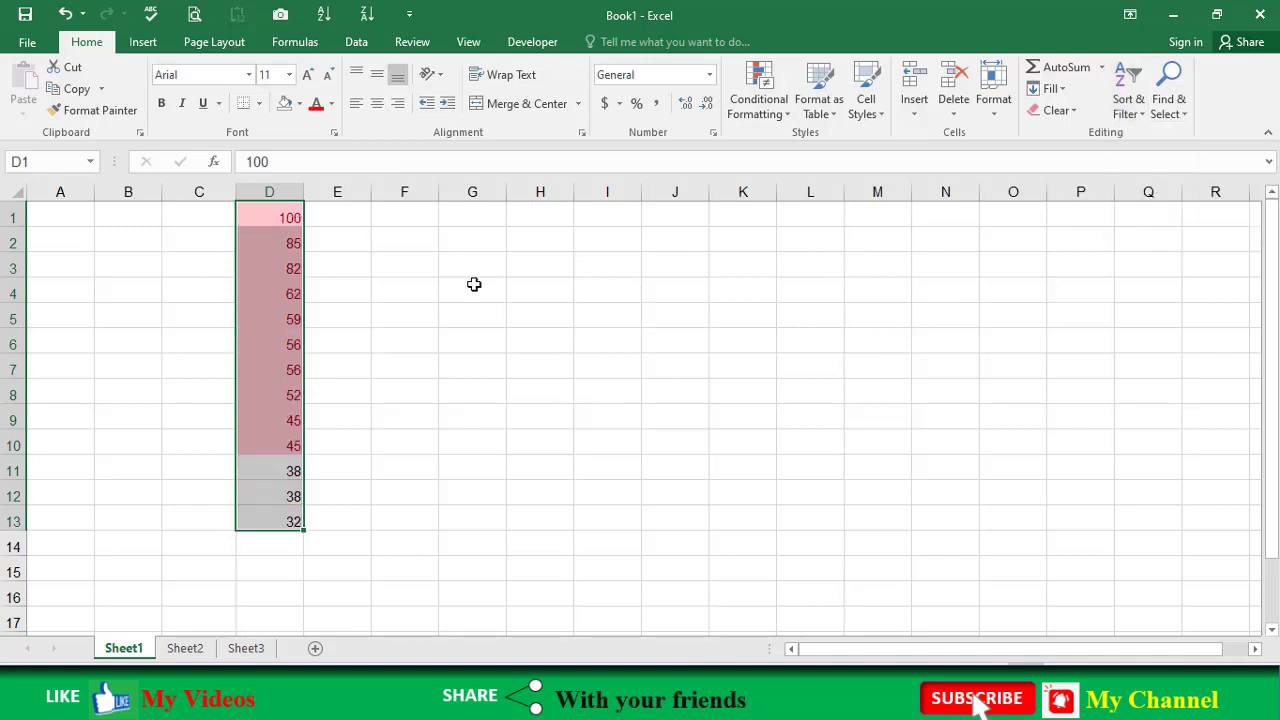
pyautogui.click(255, 222)
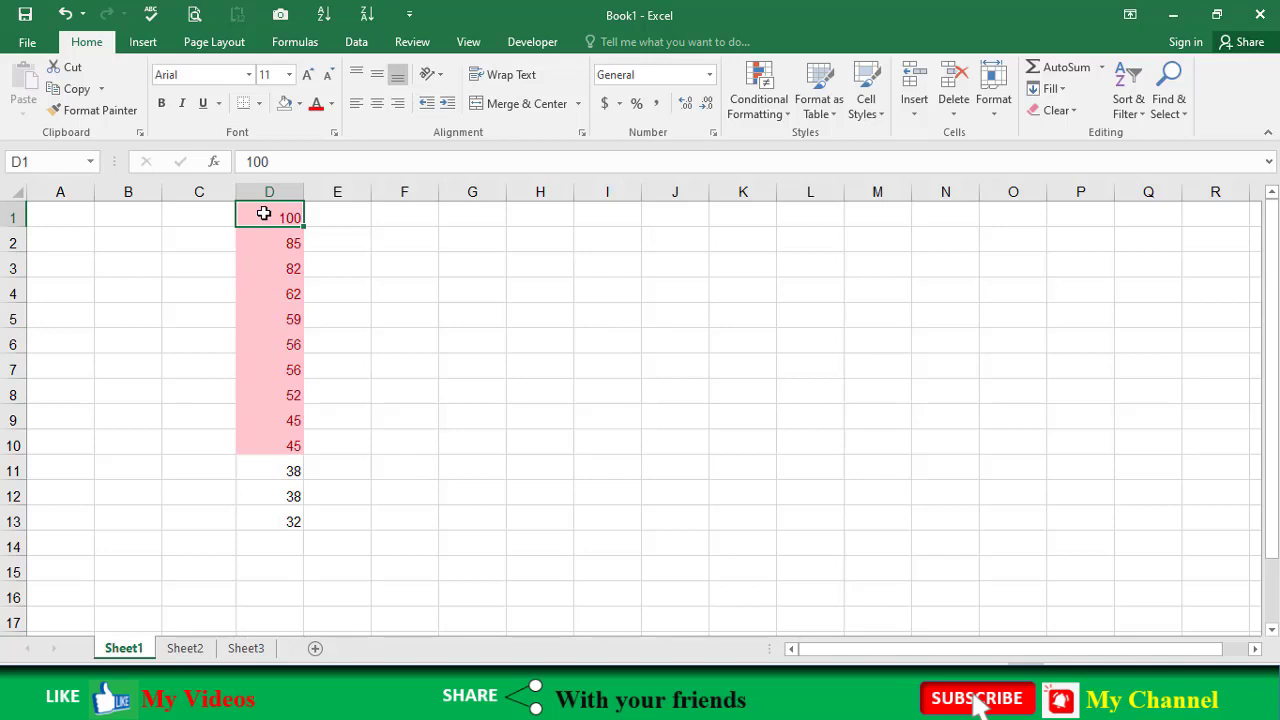
# - Undo the sort and clear the conditional formatting from column D
pyautogui.hotkey('ctrl', 'z')
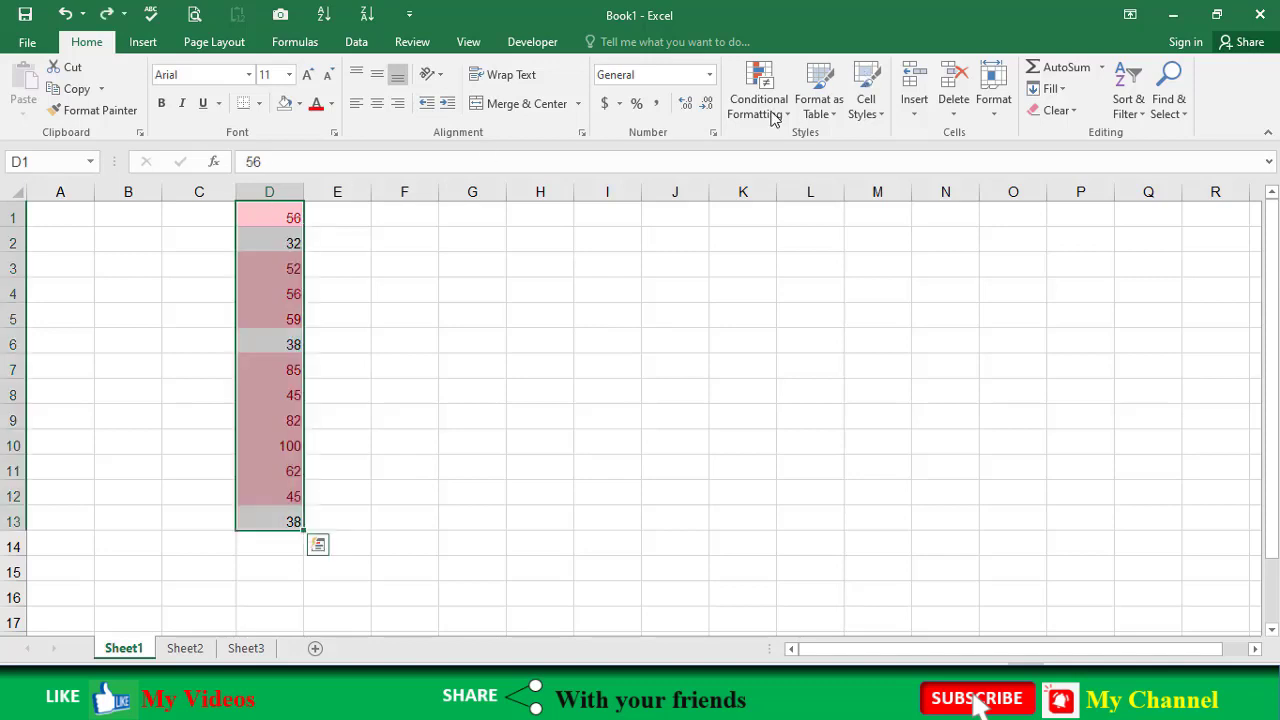
pyautogui.hotkey('alt', 'h')
pyautogui.press('l')
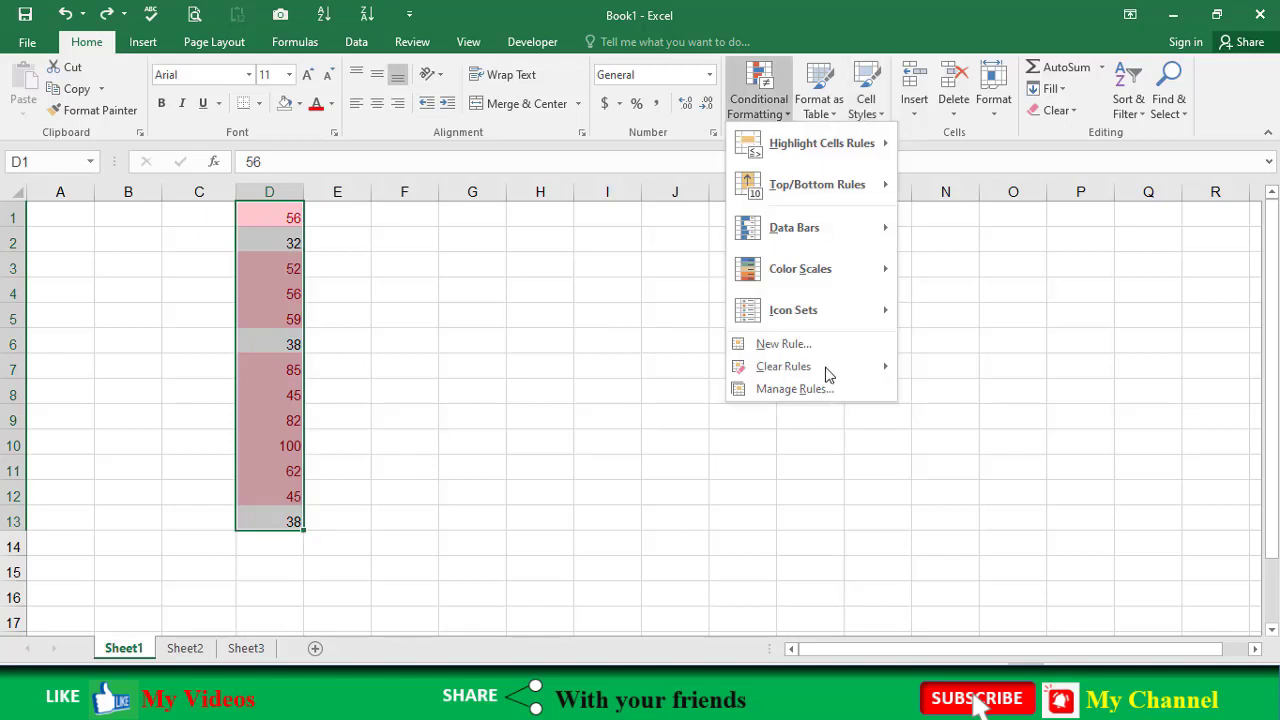
pyautogui.press('i')
pyautogui.moveTo(783, 366)
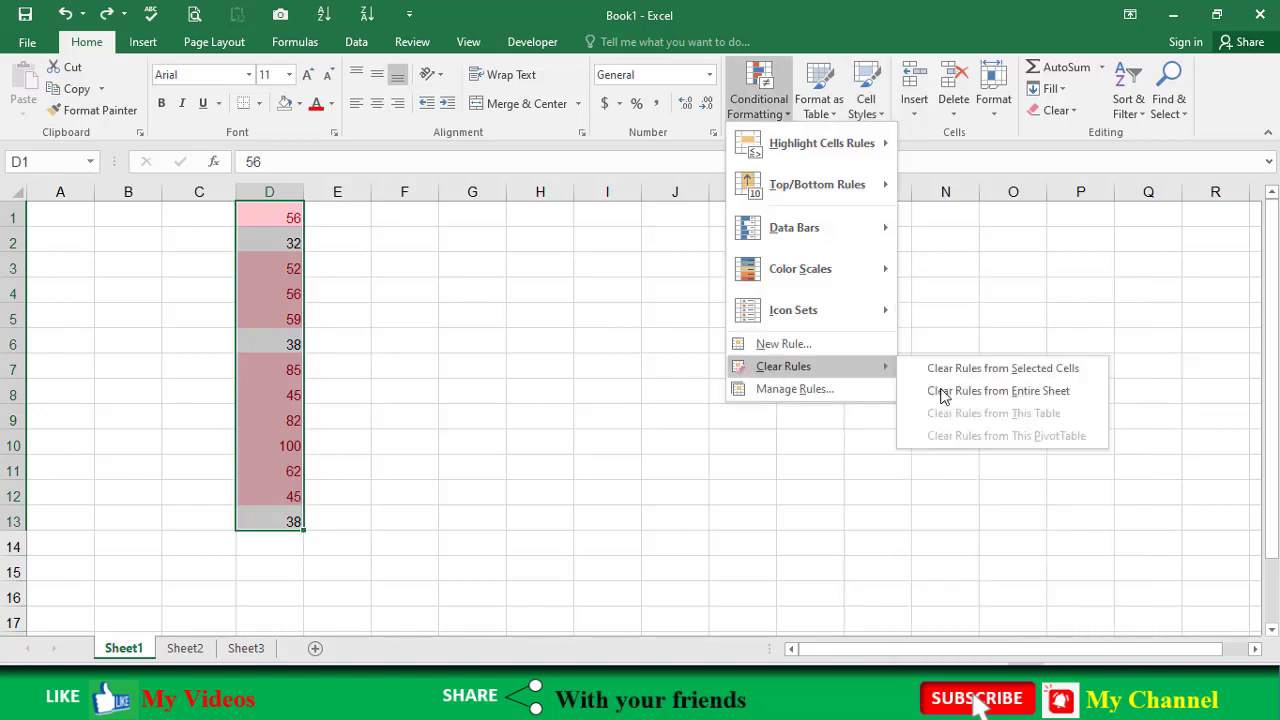
pyautogui.click(937, 391)
# - Add an Above Average rule shading 59, 85, 82, 100 and 62 light red
pyautogui.click(776, 108)
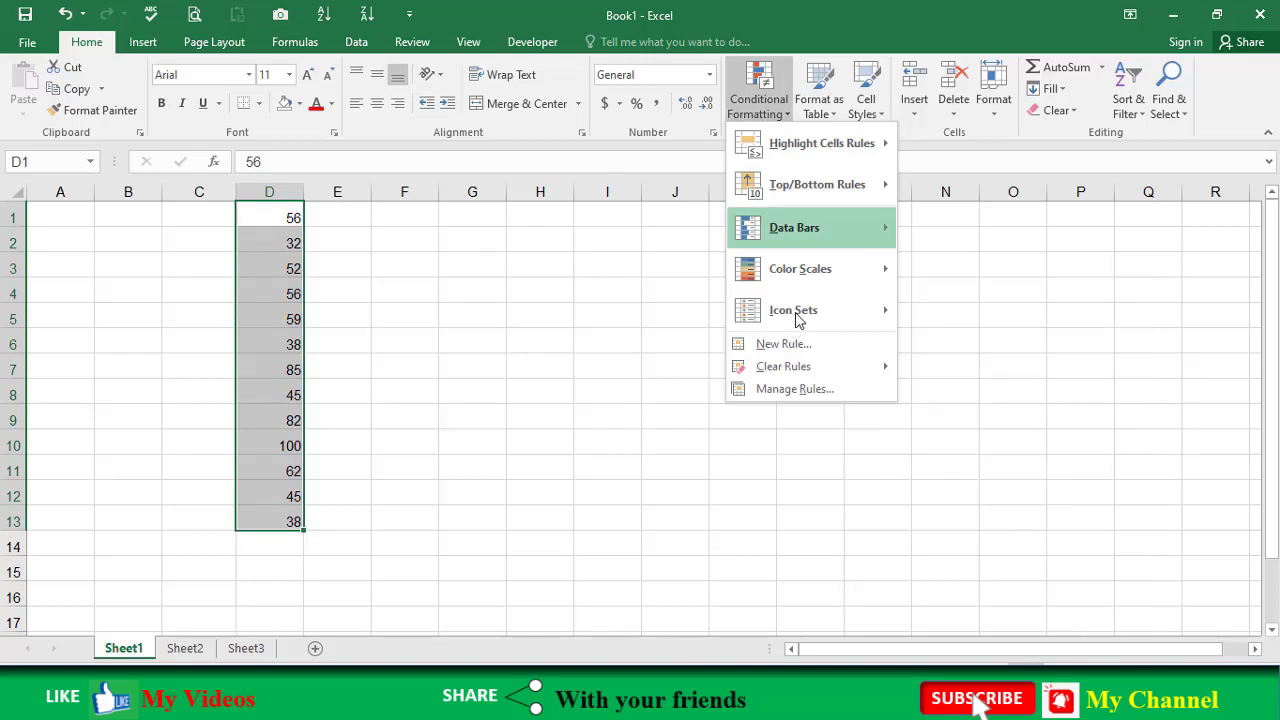
pyautogui.press('i')
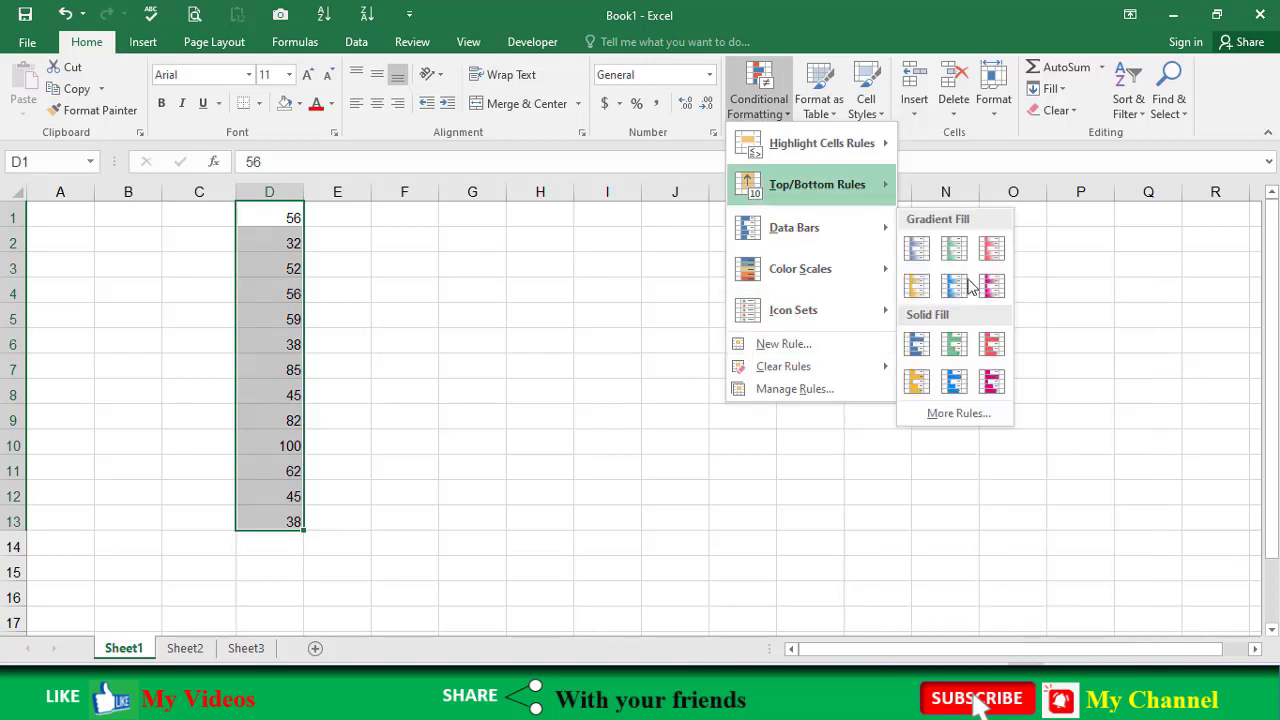
pyautogui.moveTo(817, 184)
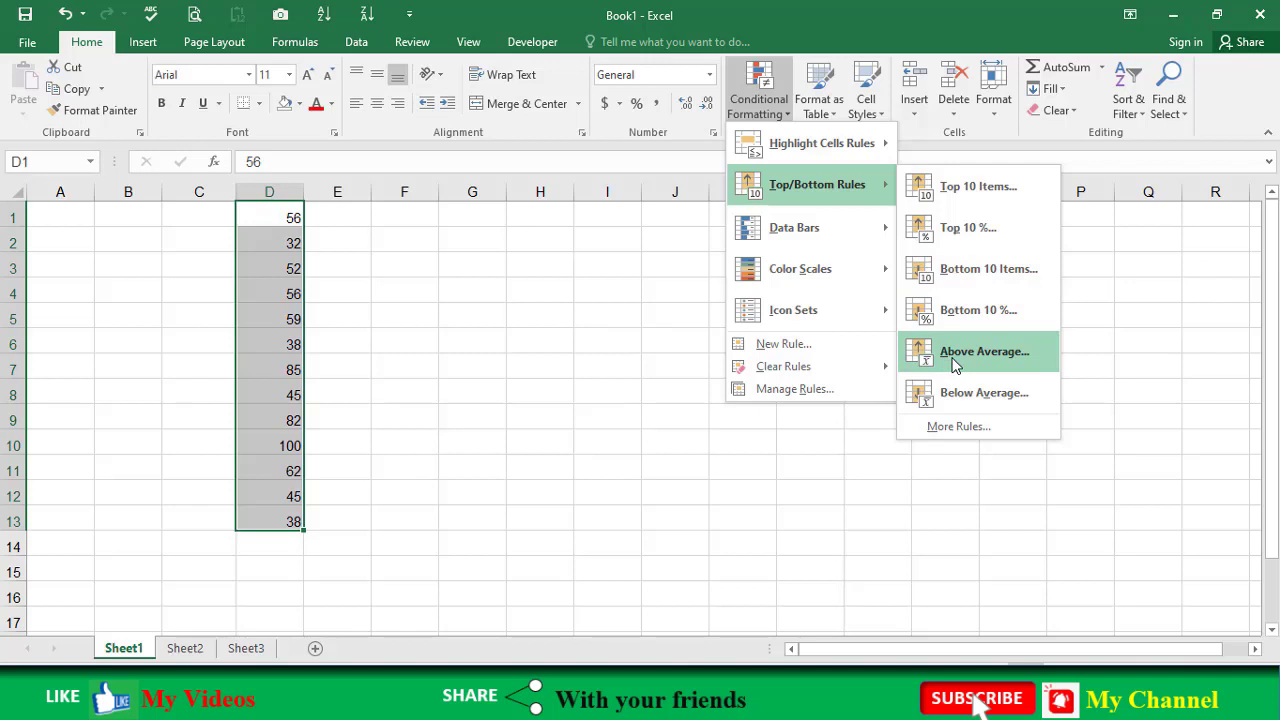
pyautogui.press('Return')
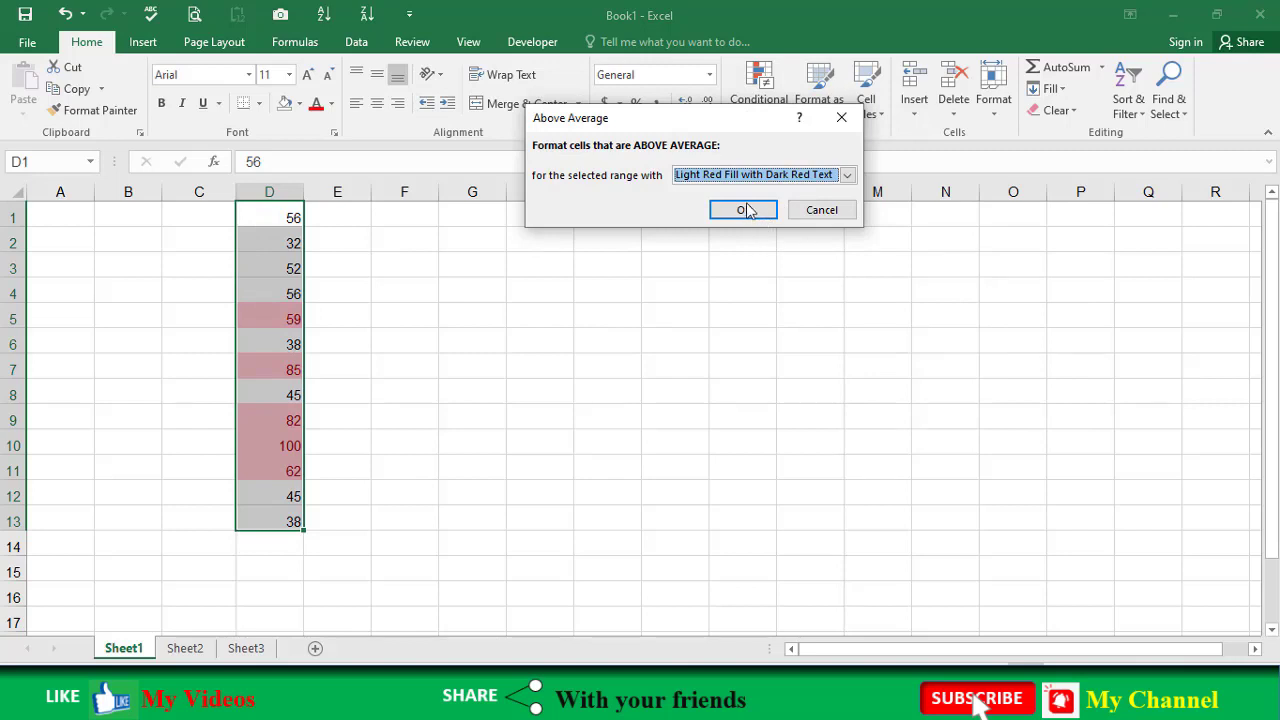
pyautogui.click(280, 541)
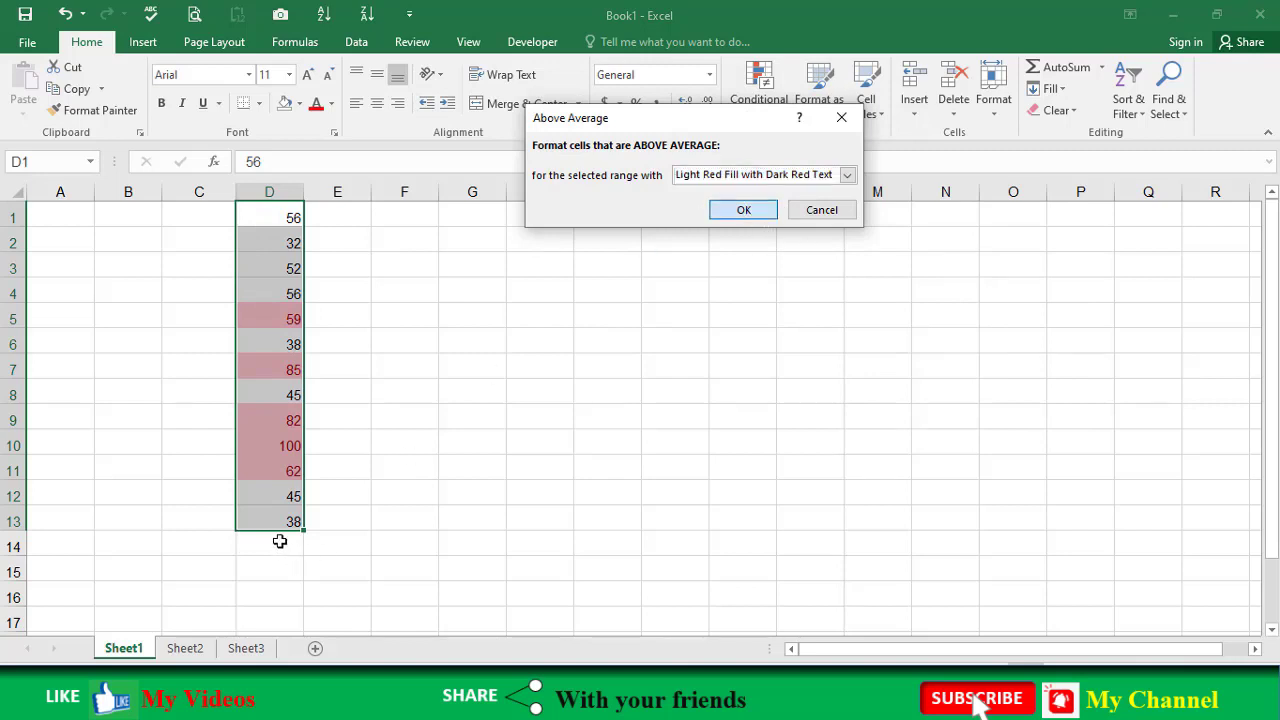
pyautogui.press('Return')
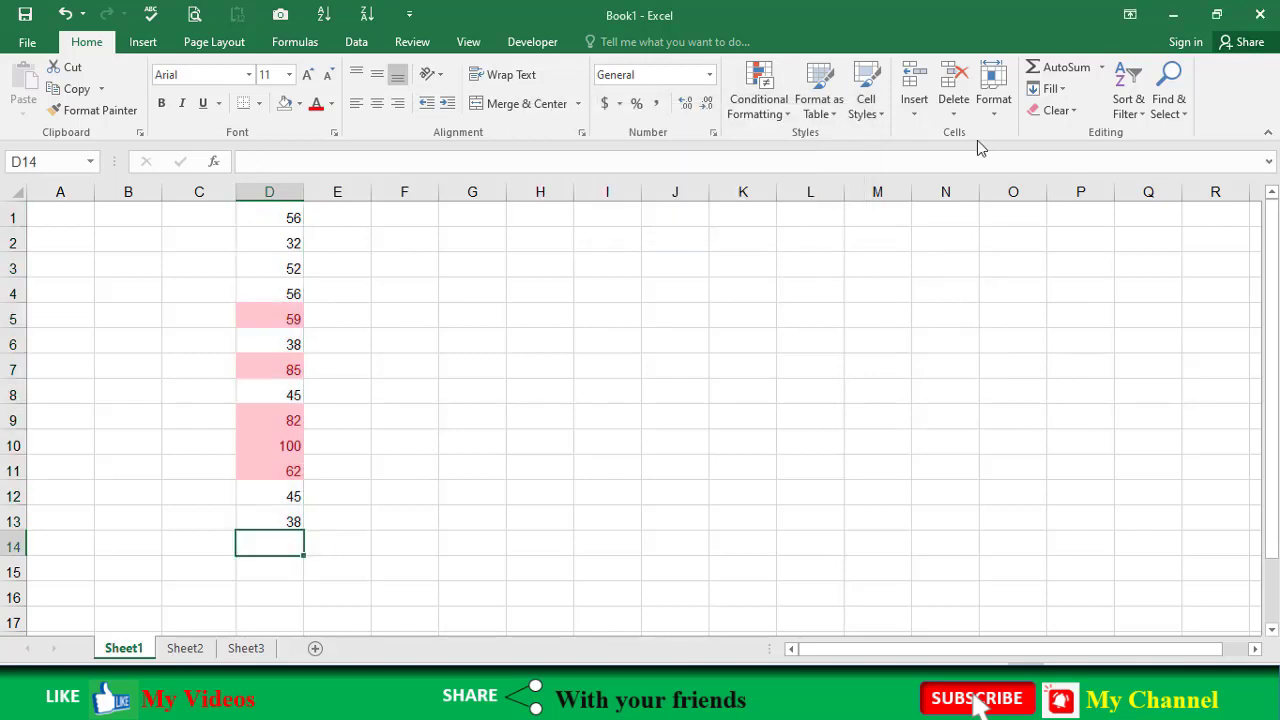
# - Put =AVERAGE(D1:D13) in D14, showing 57.69231, then reselect D1:D13
pyautogui.click(1098, 72)
pyautogui.click(1103, 68)
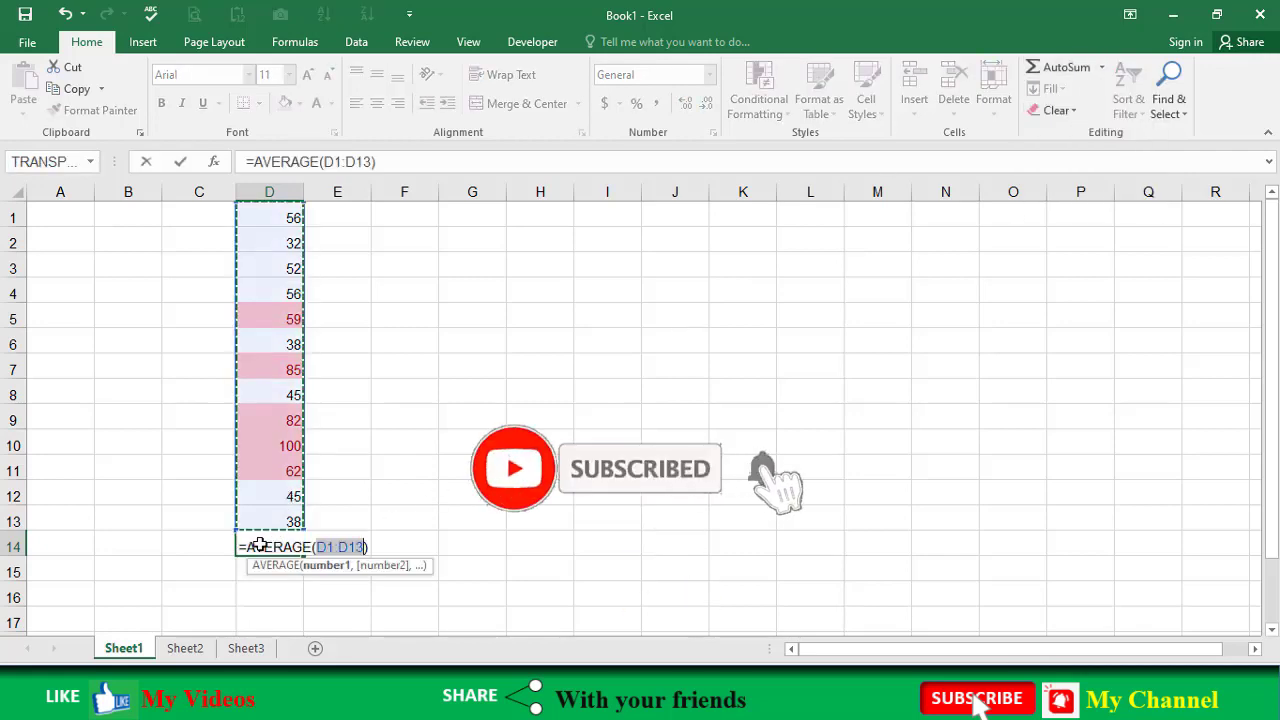
pyautogui.press('Return')
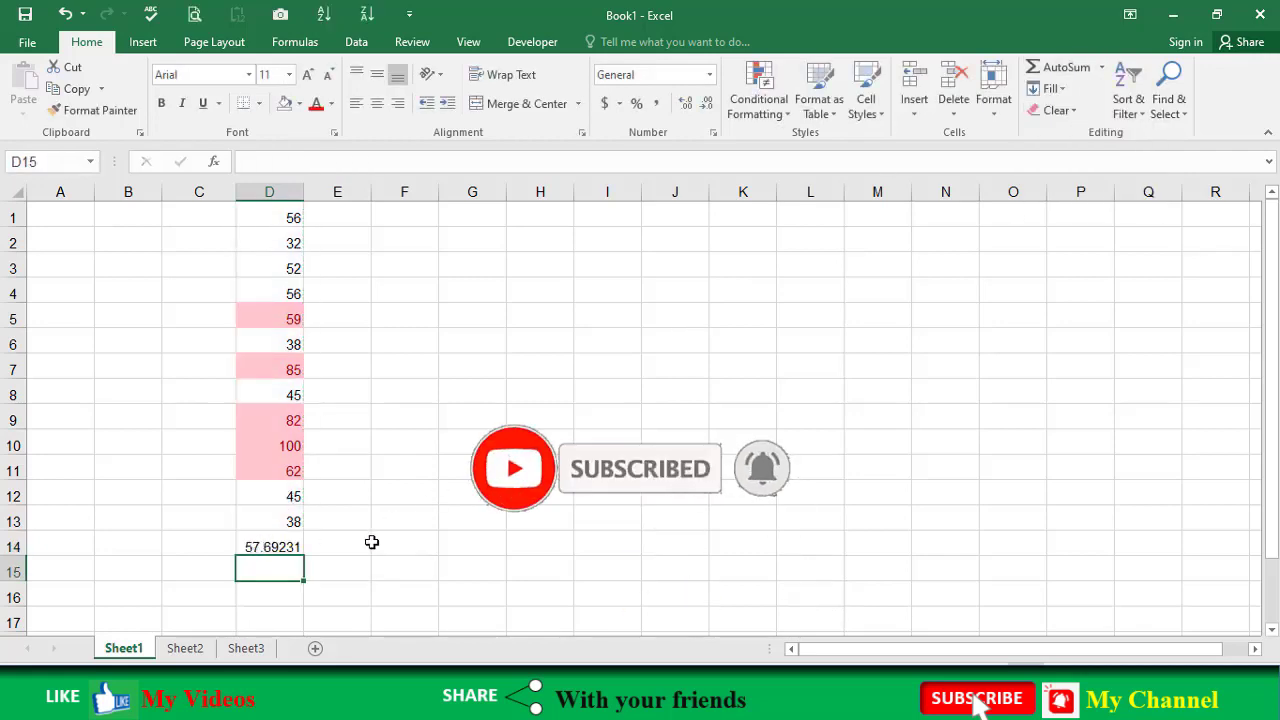
pyautogui.press('Up')
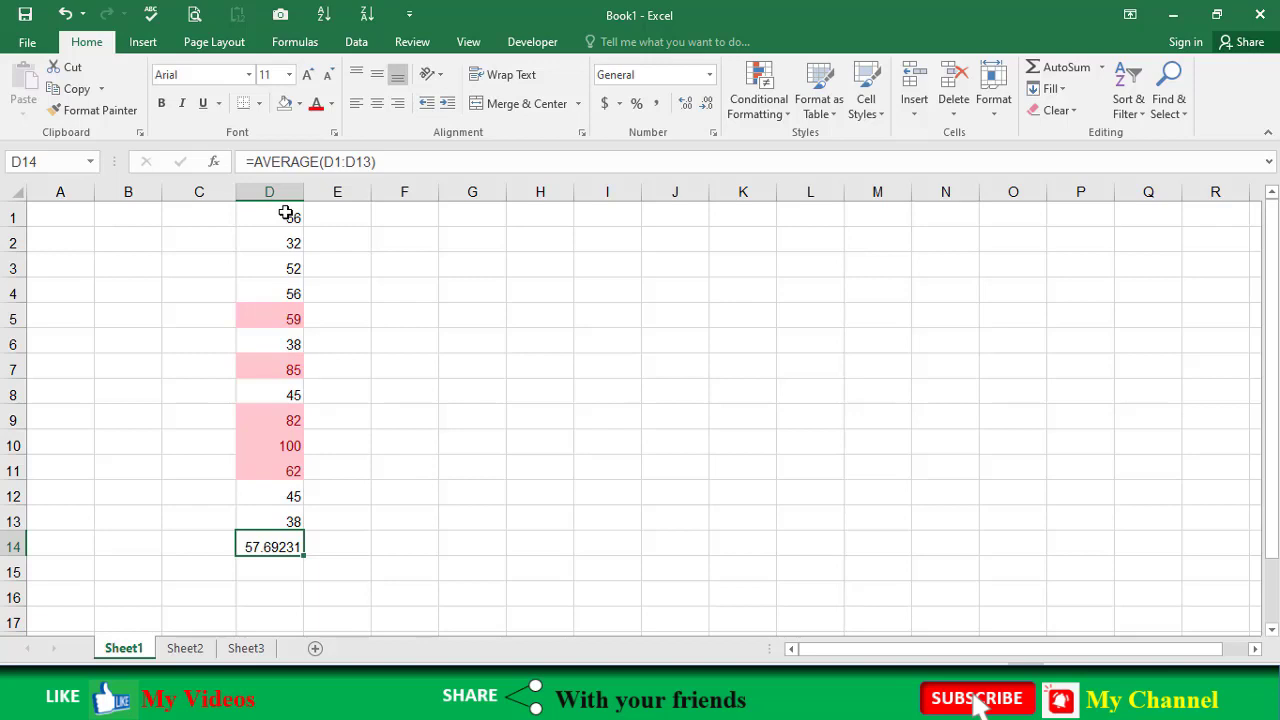
pyautogui.click(286, 213)
pyautogui.hotkey('shift', 'Down')
pyautogui.hotkey('shift', 'Down')
pyautogui.hotkey('shift', 'Down')
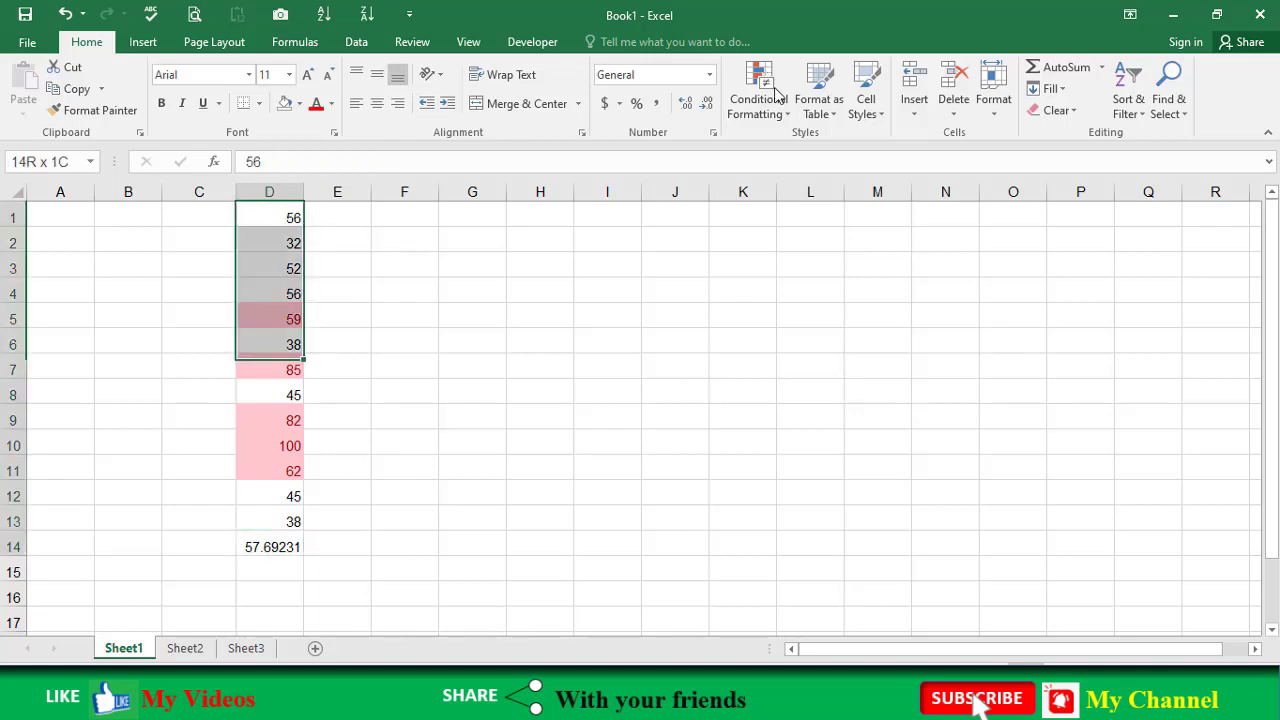
# - Clear every conditional formatting rule from the sheet, leaving D1:D13 unformatted
pyautogui.hotkey('shift', 'Down')
pyautogui.hotkey('shift', 'Down')
pyautogui.hotkey('shift', 'Down')
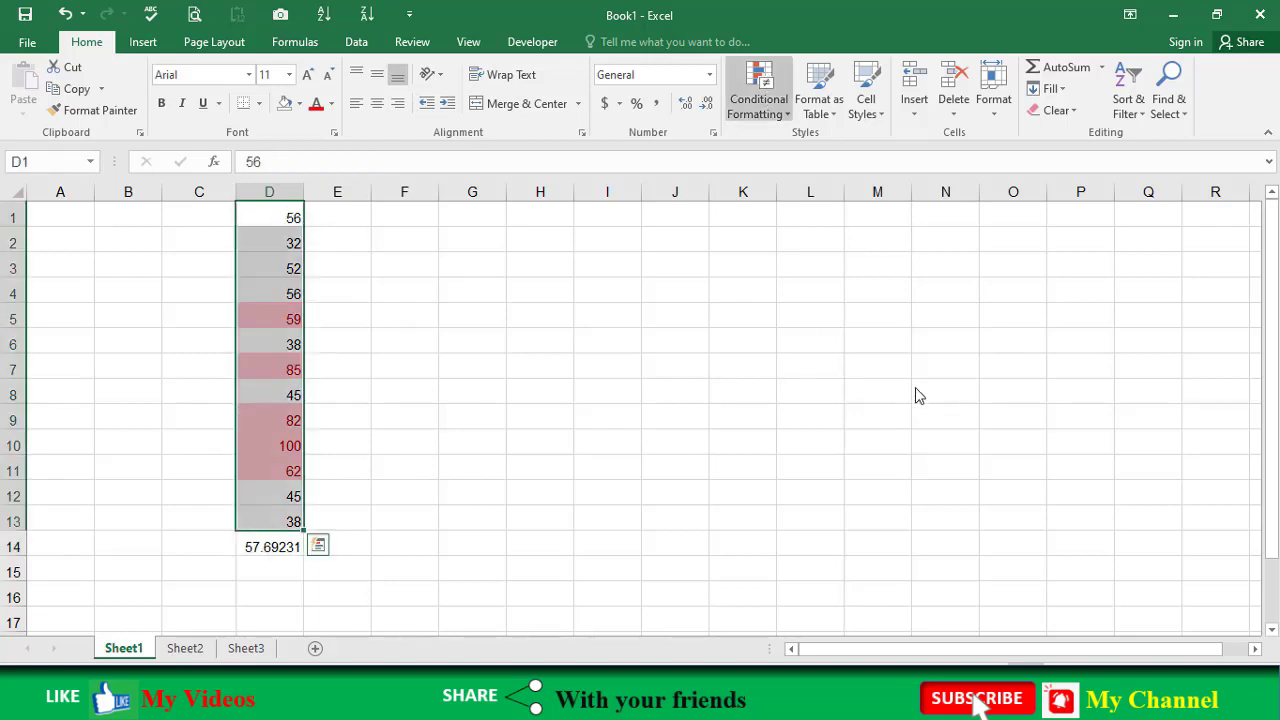
pyautogui.press('Return')
pyautogui.press('Right')
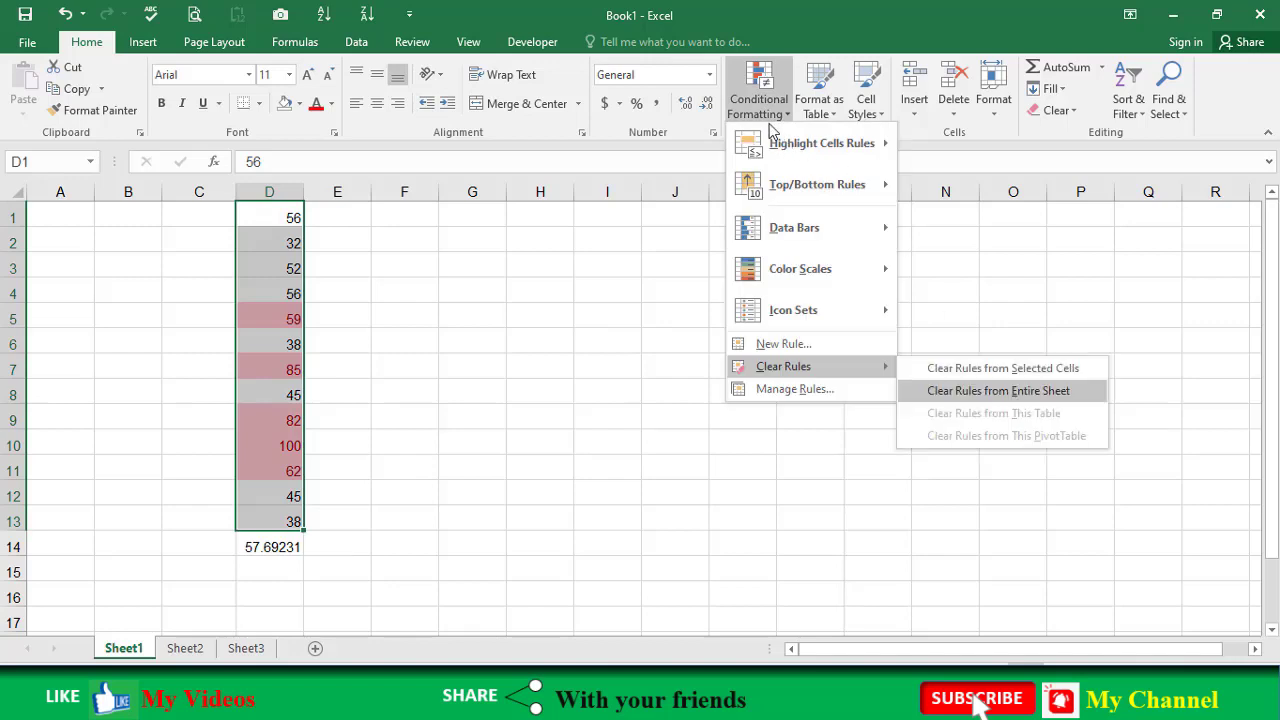
pyautogui.press('Return')
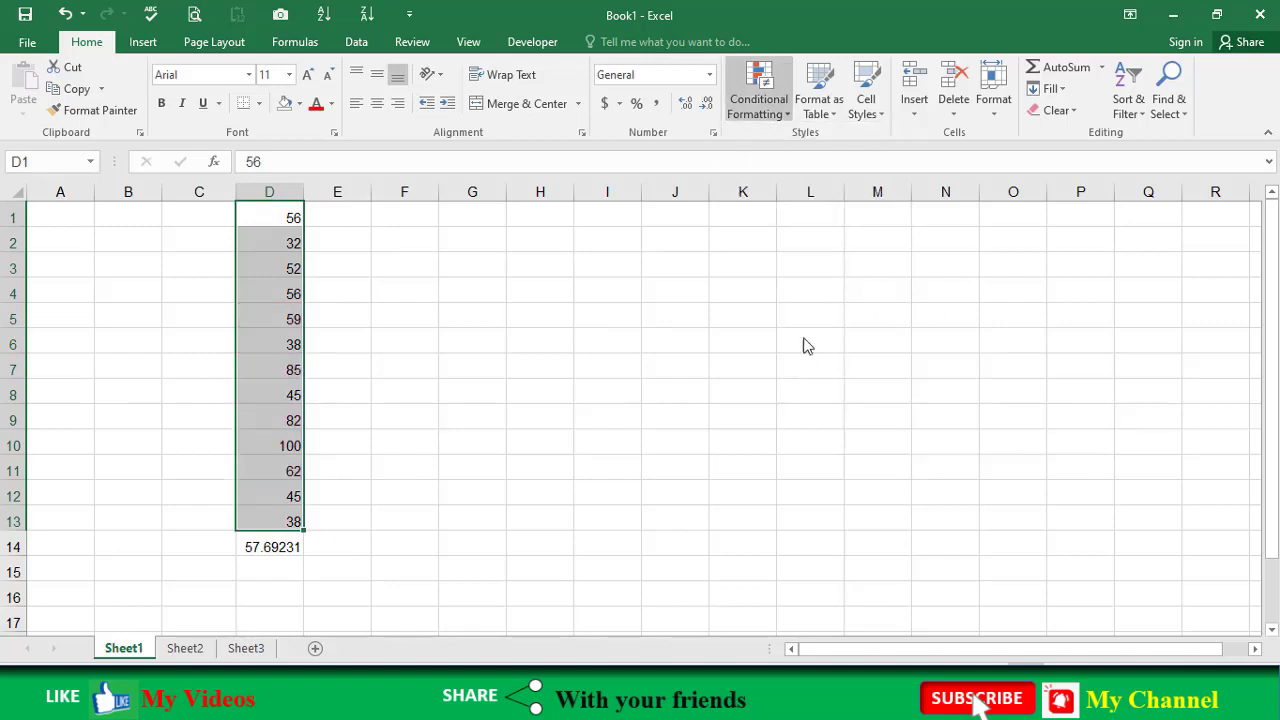
pyautogui.press('Return')
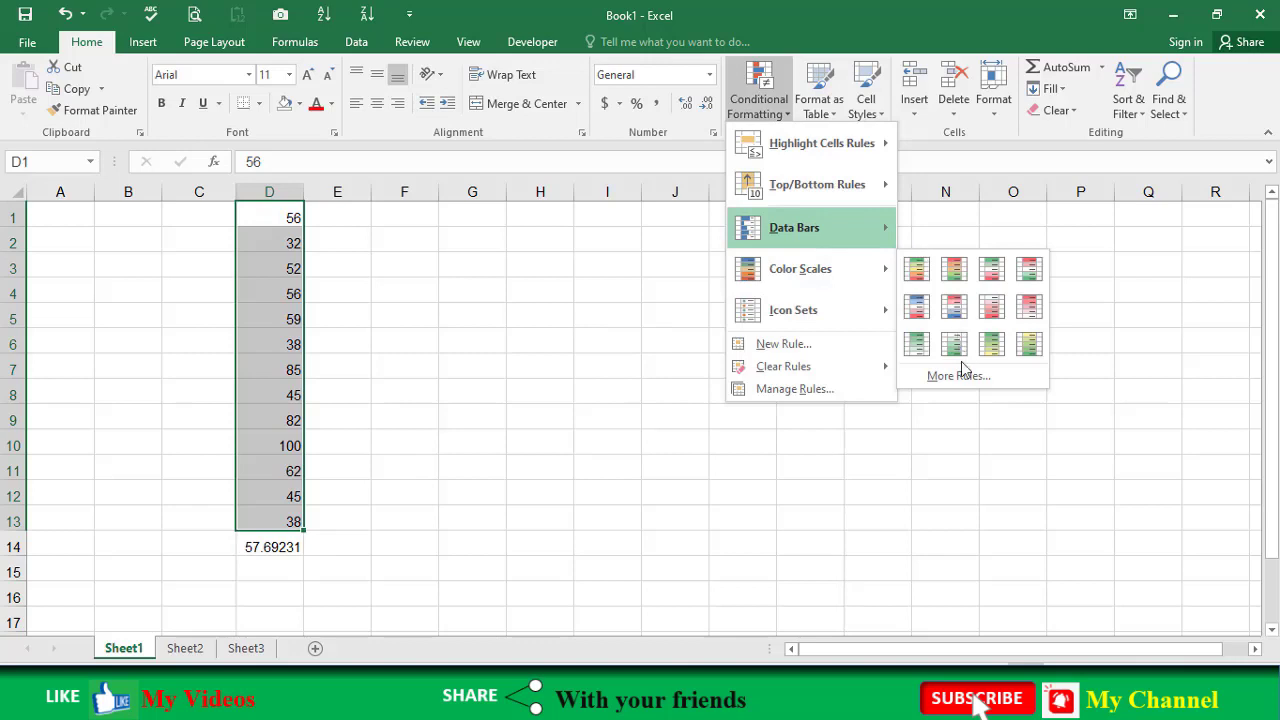
pyautogui.press('Up')
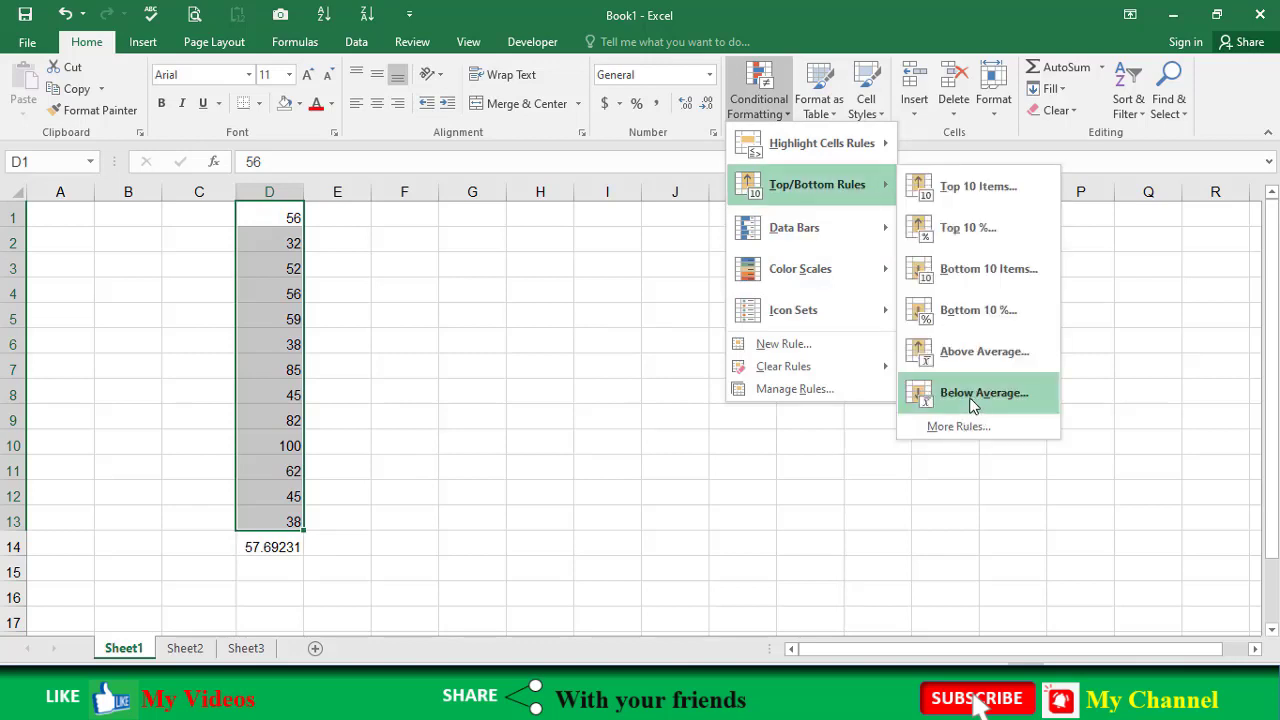
# - Try a Below Average highlight on D1:D13, cancel it, and preview the Data Bars styles
pyautogui.click(975, 402)
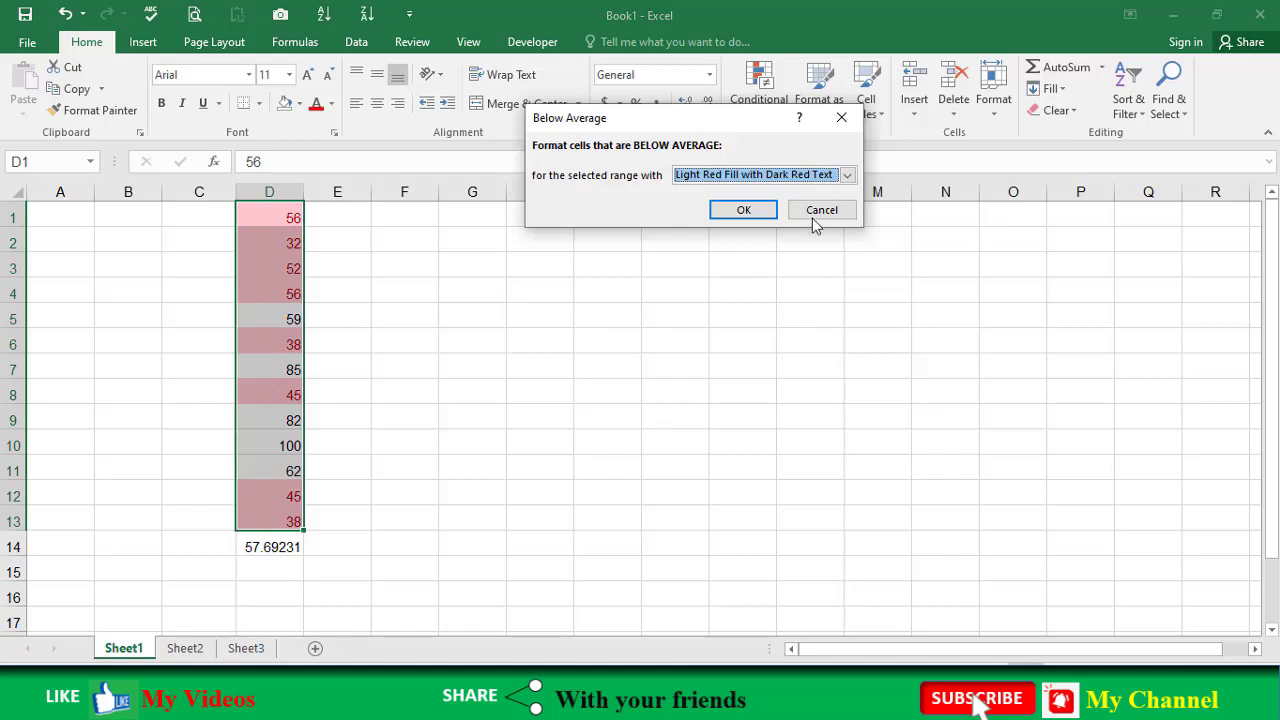
pyautogui.press('Escape')
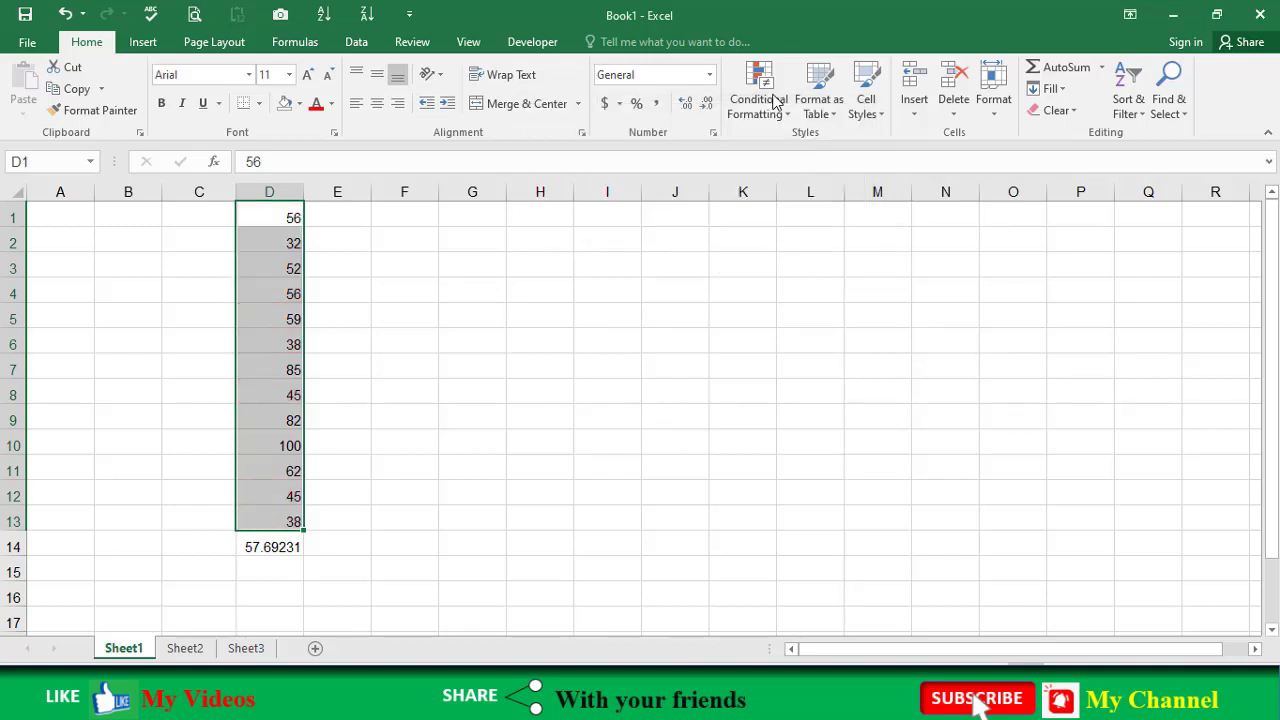
pyautogui.click(758, 100)
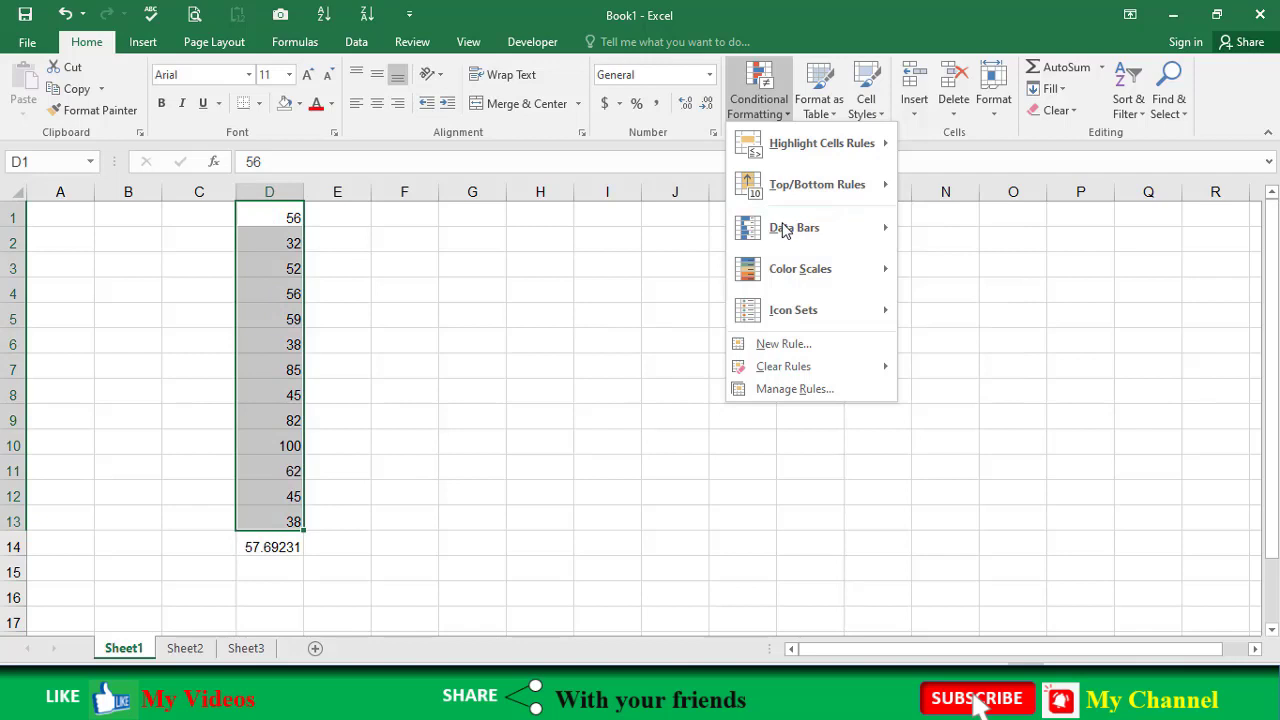
pyautogui.moveTo(794, 228)
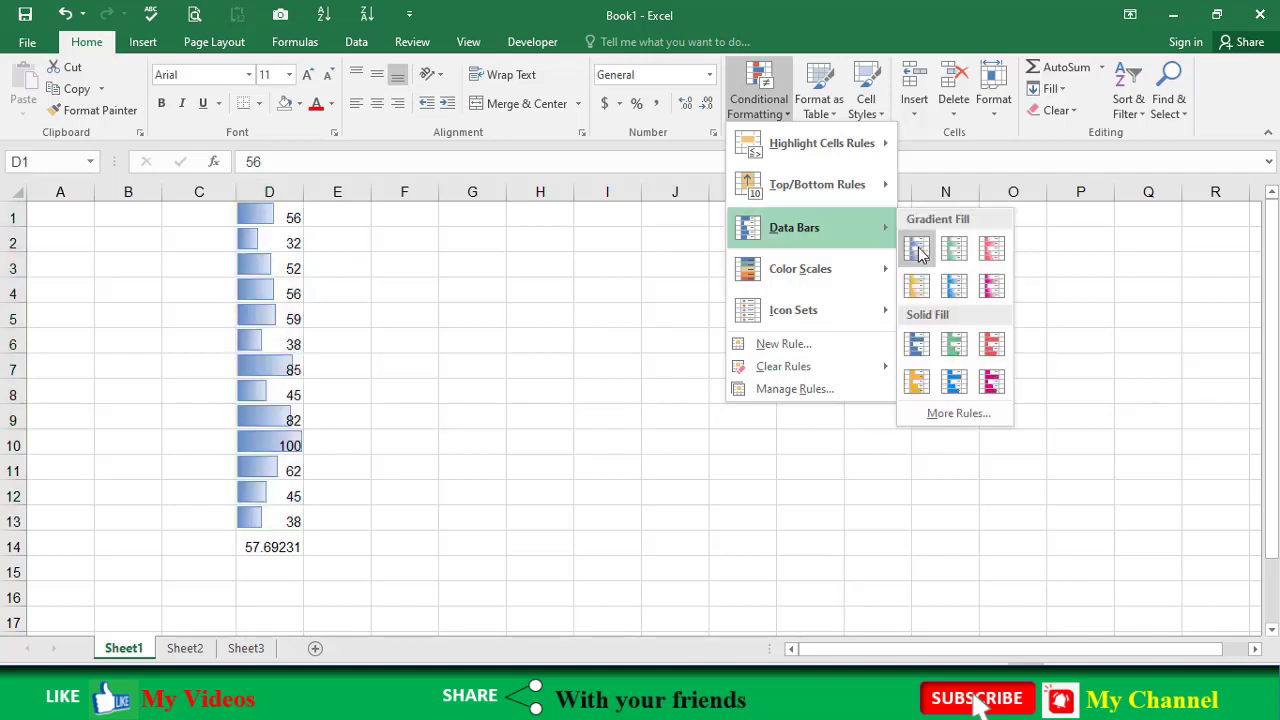
# - Apply blue gradient data bars to D1:D13, widen column D, and compare the bars in D10, D2 and D1
pyautogui.click(918, 250)
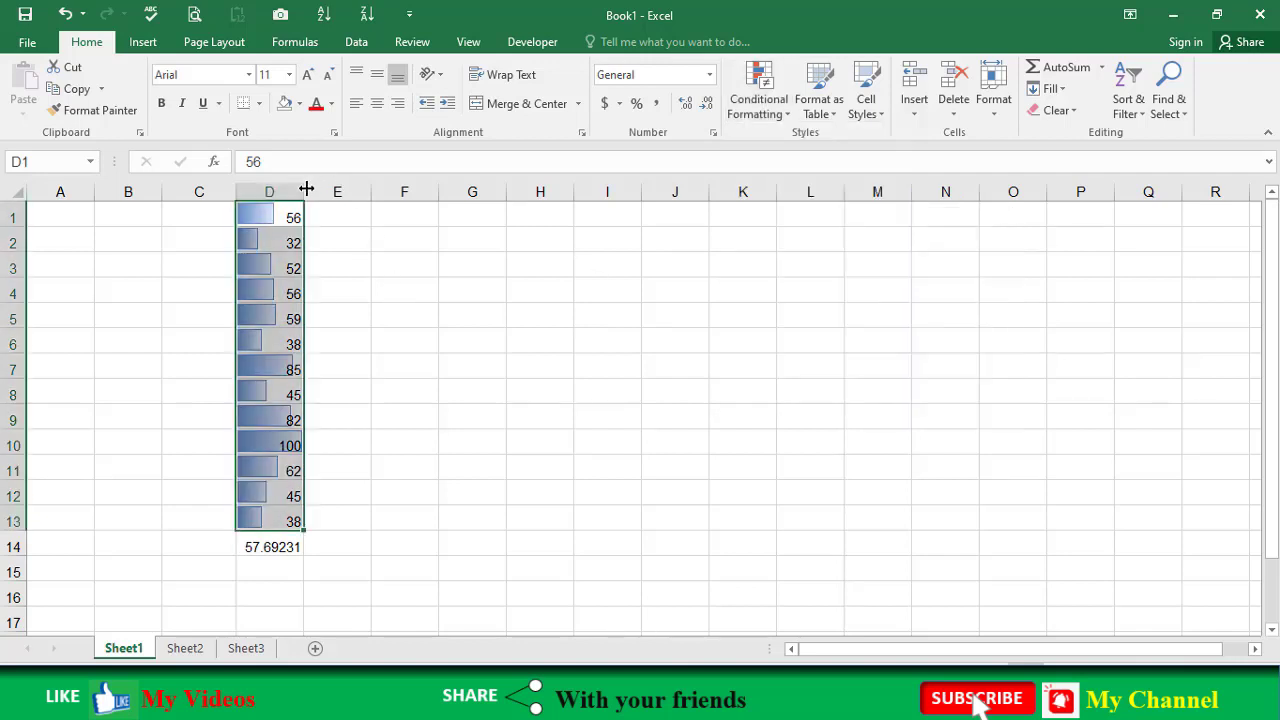
pyautogui.moveTo(306, 189); pyautogui.dragTo(386, 269)
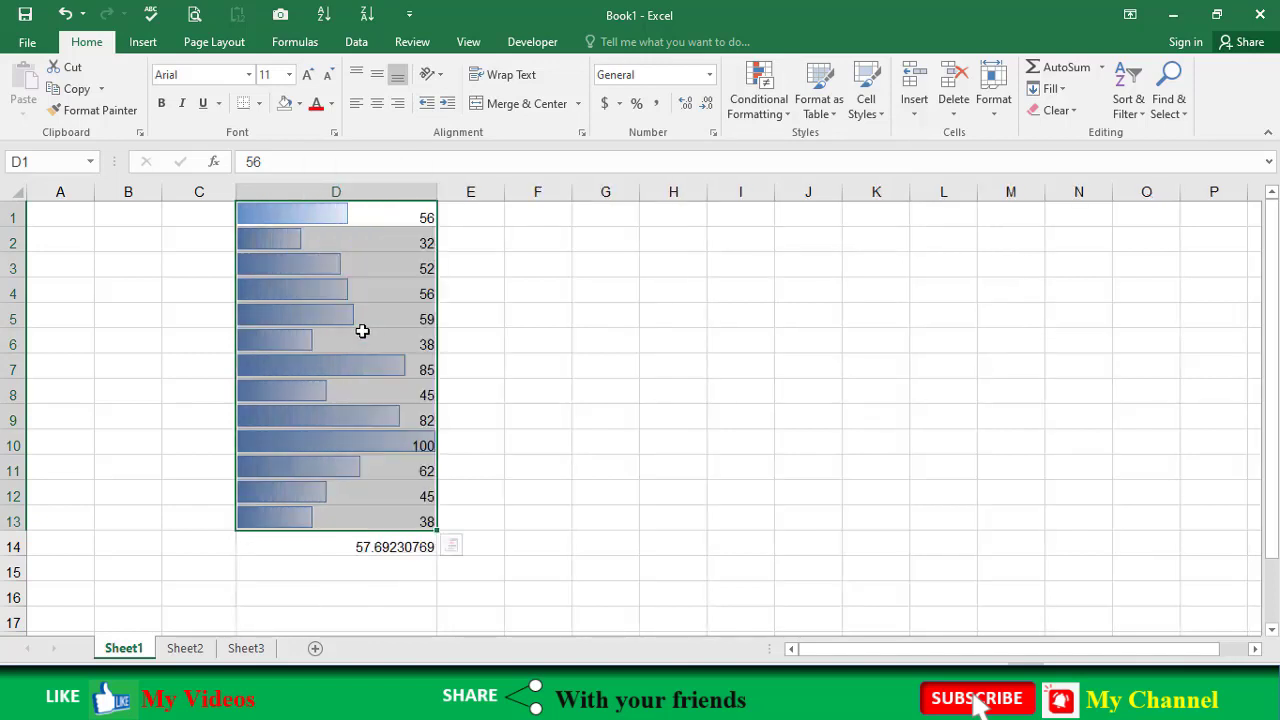
pyautogui.press('Down')
pyautogui.press('Down')
pyautogui.press('Down')
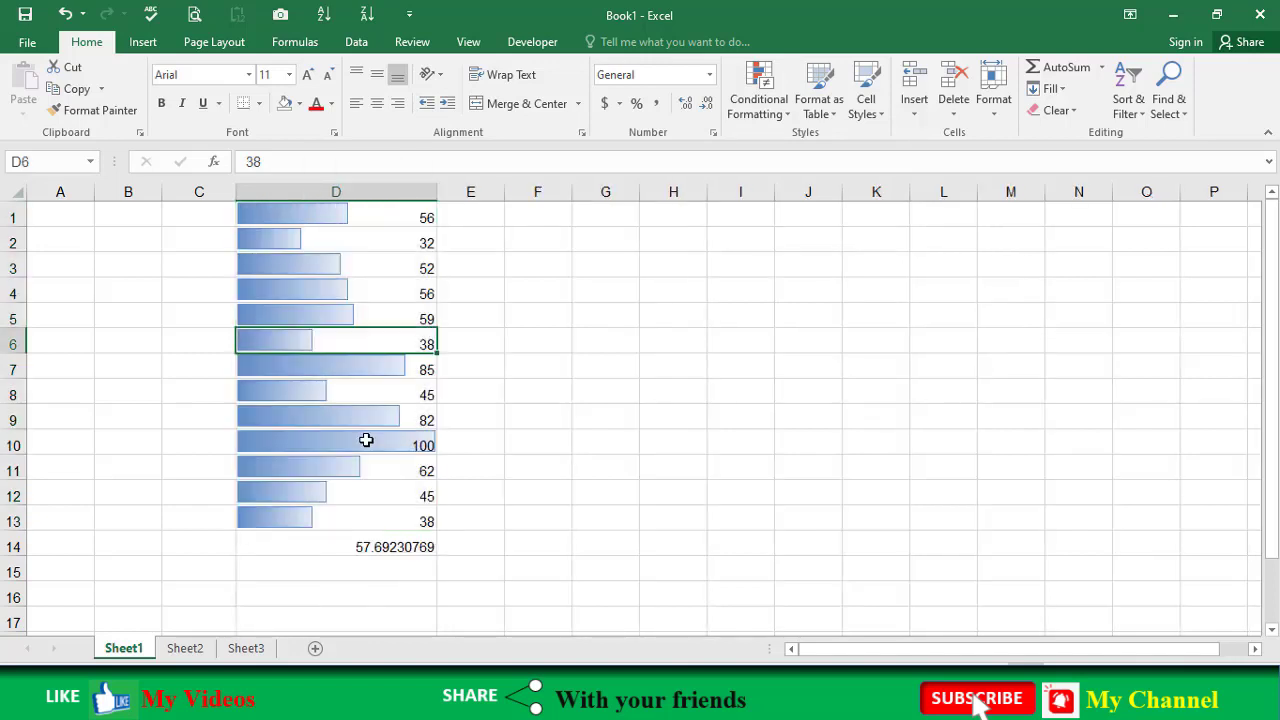
pyautogui.click(366, 440)
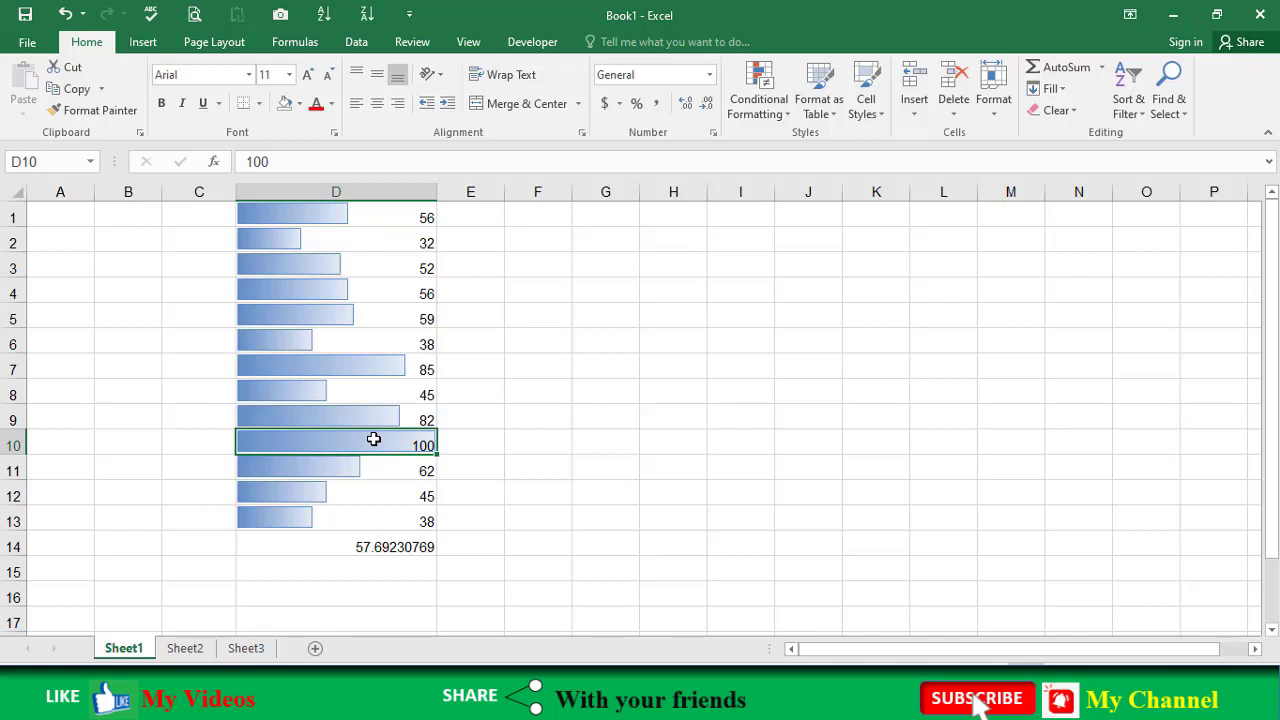
pyautogui.click(310, 245)
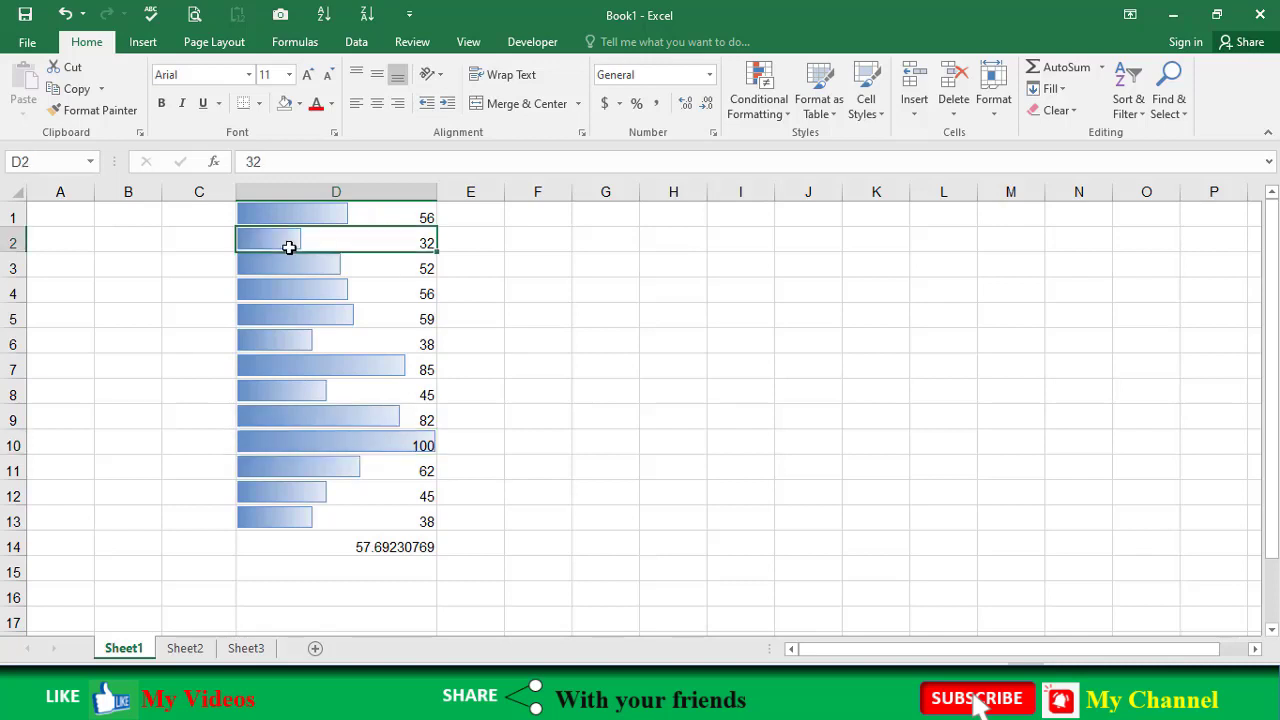
pyautogui.click(347, 211)
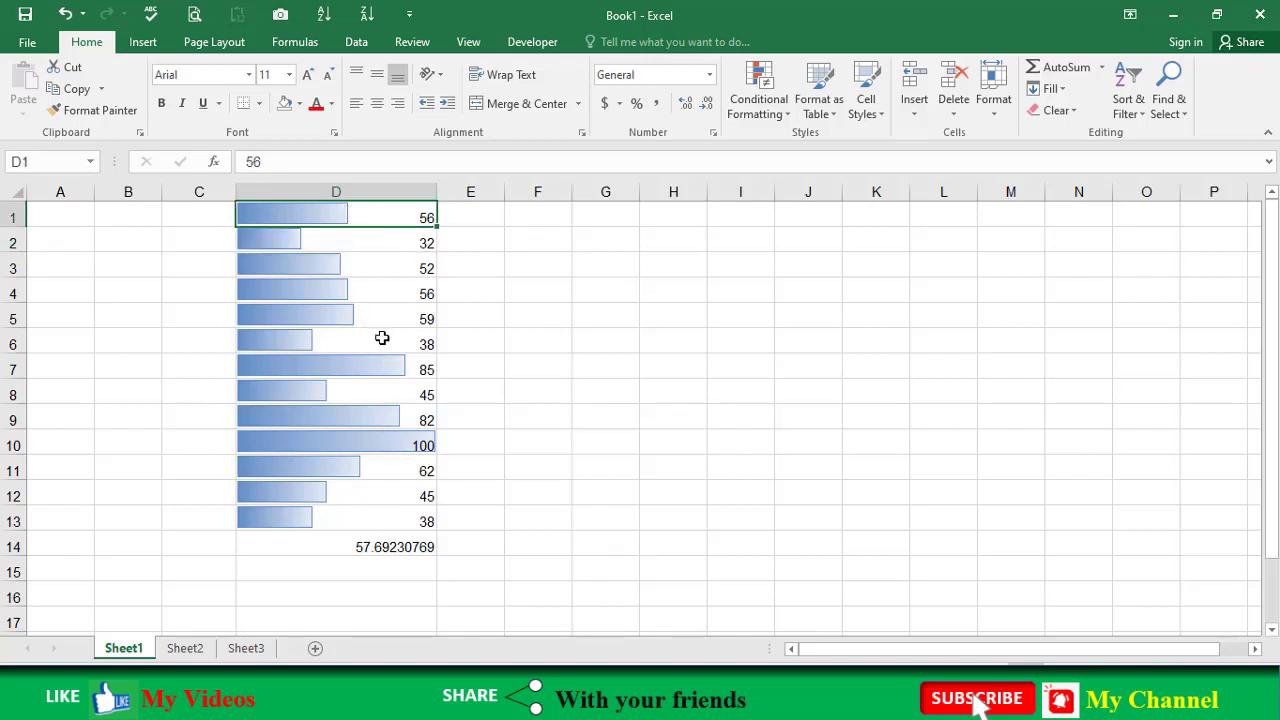
# - Change D6 from 38 to 500, then to 200, and reselect the numbers from D1 down
pyautogui.click(382, 338)
pyautogui.write('5')
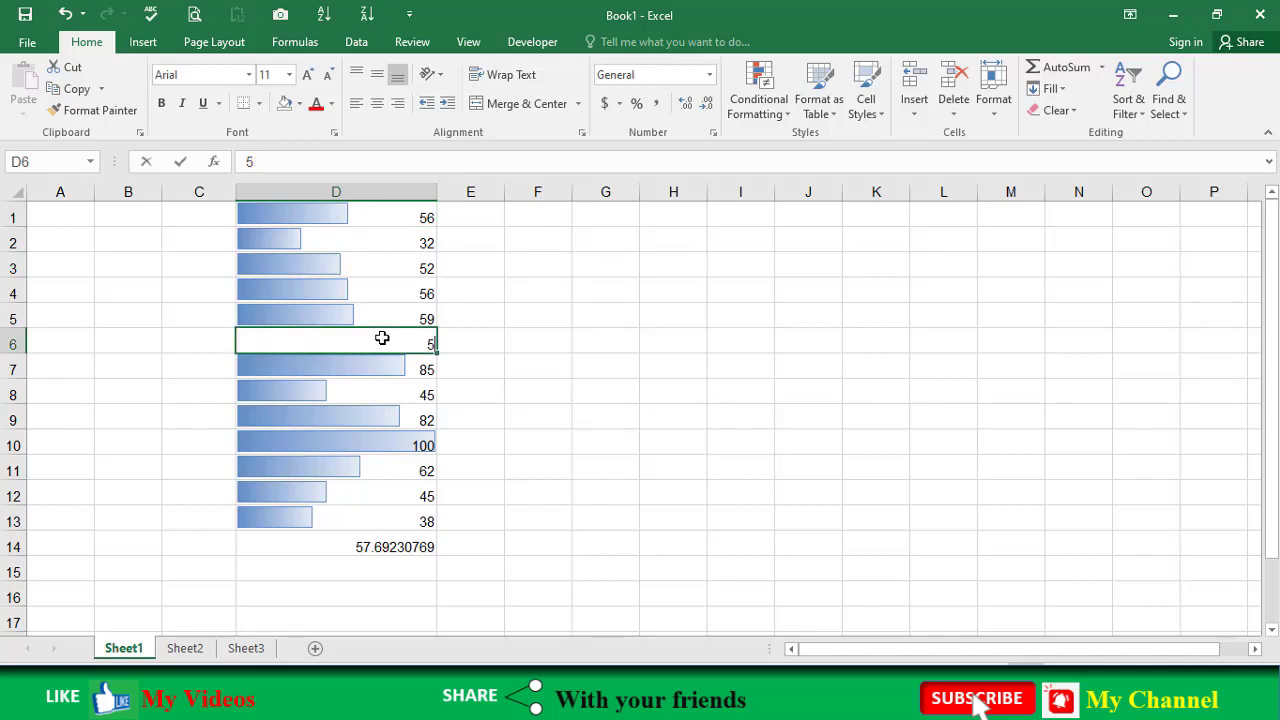
pyautogui.write('00')
pyautogui.press('Return')
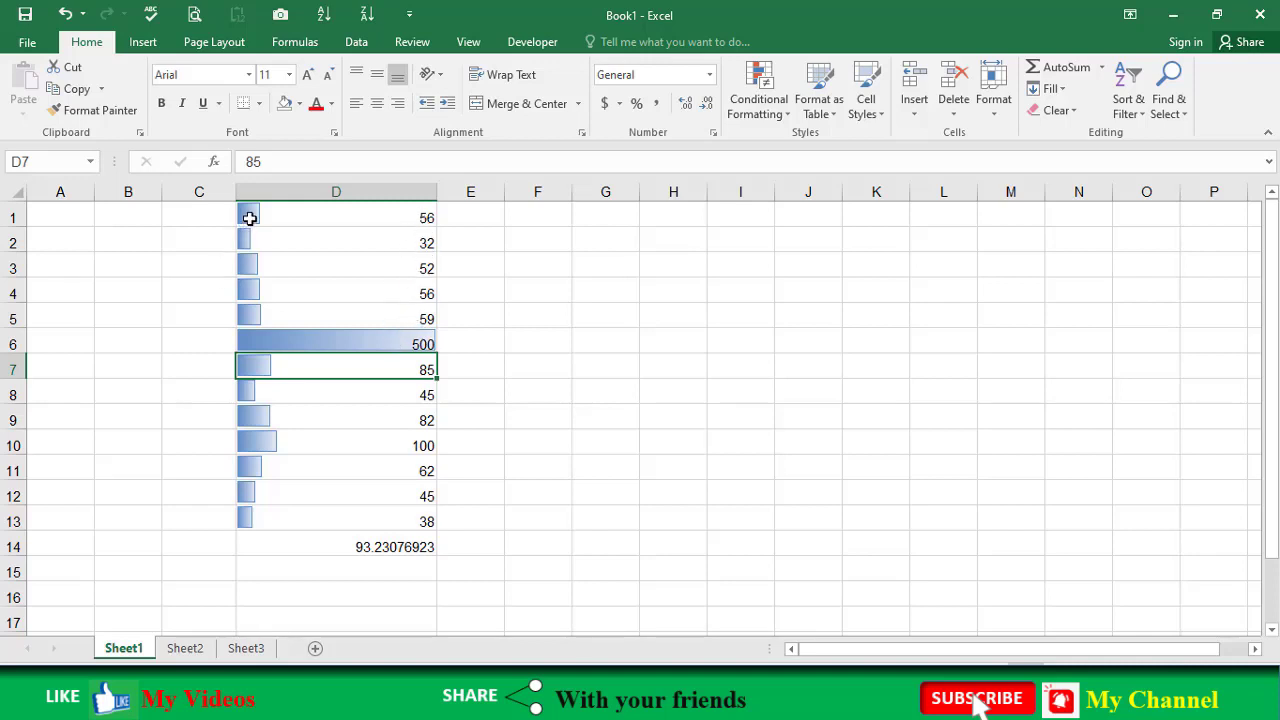
pyautogui.click(331, 340)
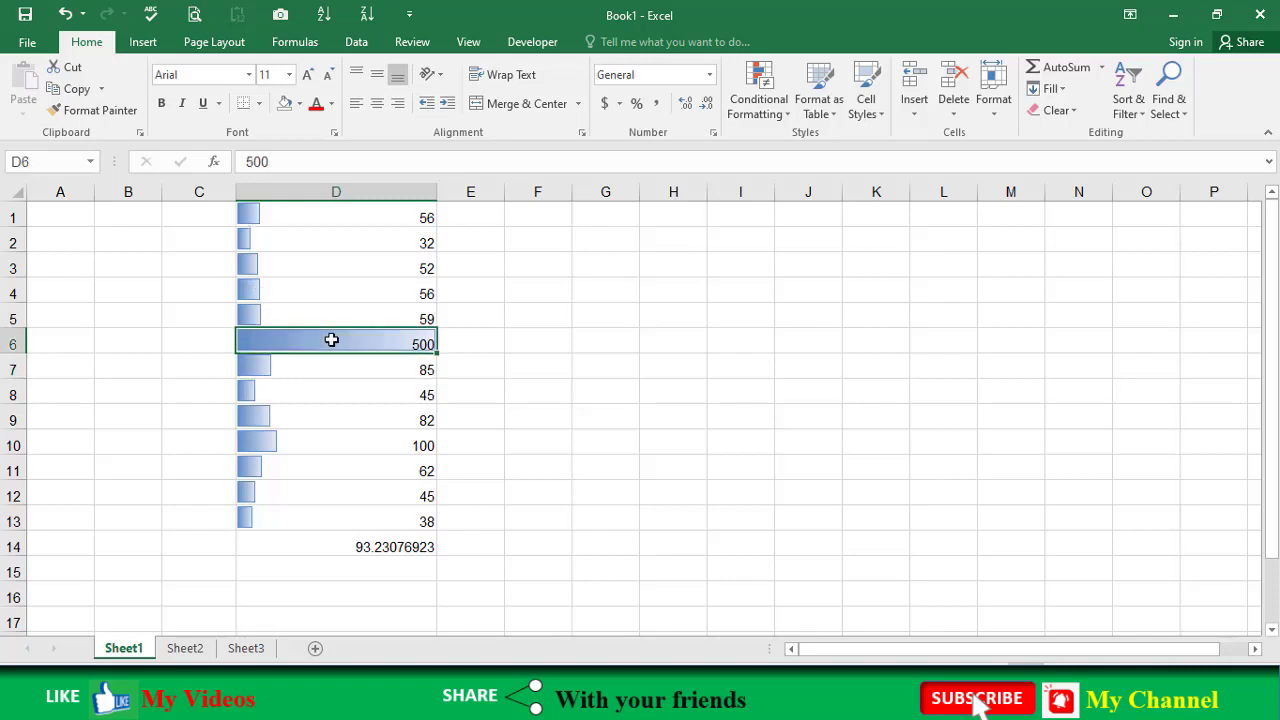
pyautogui.write('200')
pyautogui.press('Return')
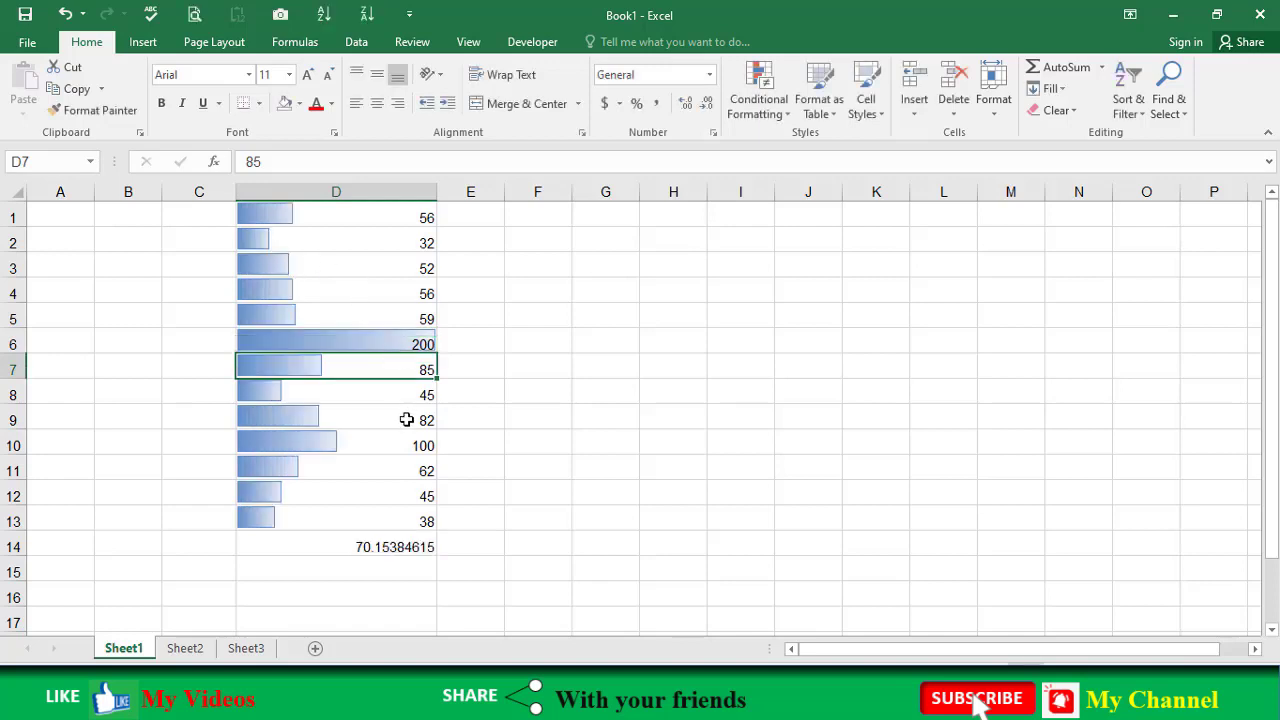
pyautogui.click(312, 218)
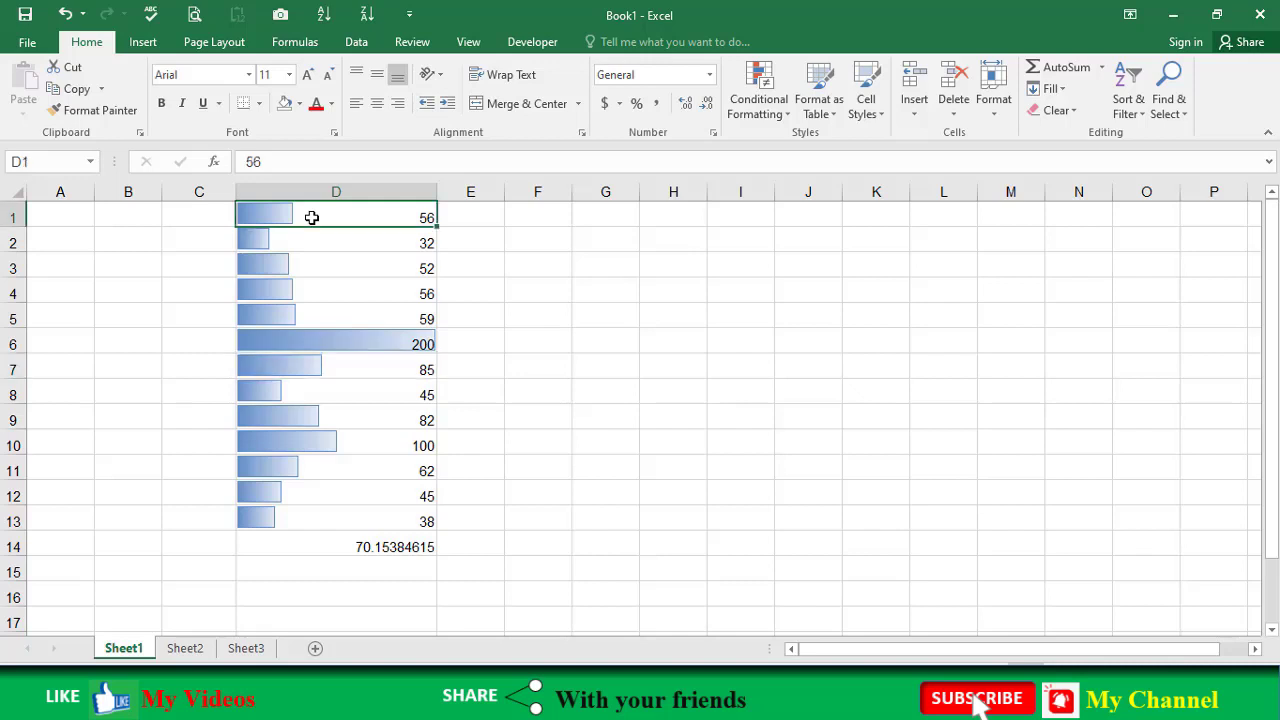
pyautogui.hotkey('ctrl', 'shift', 'Down')
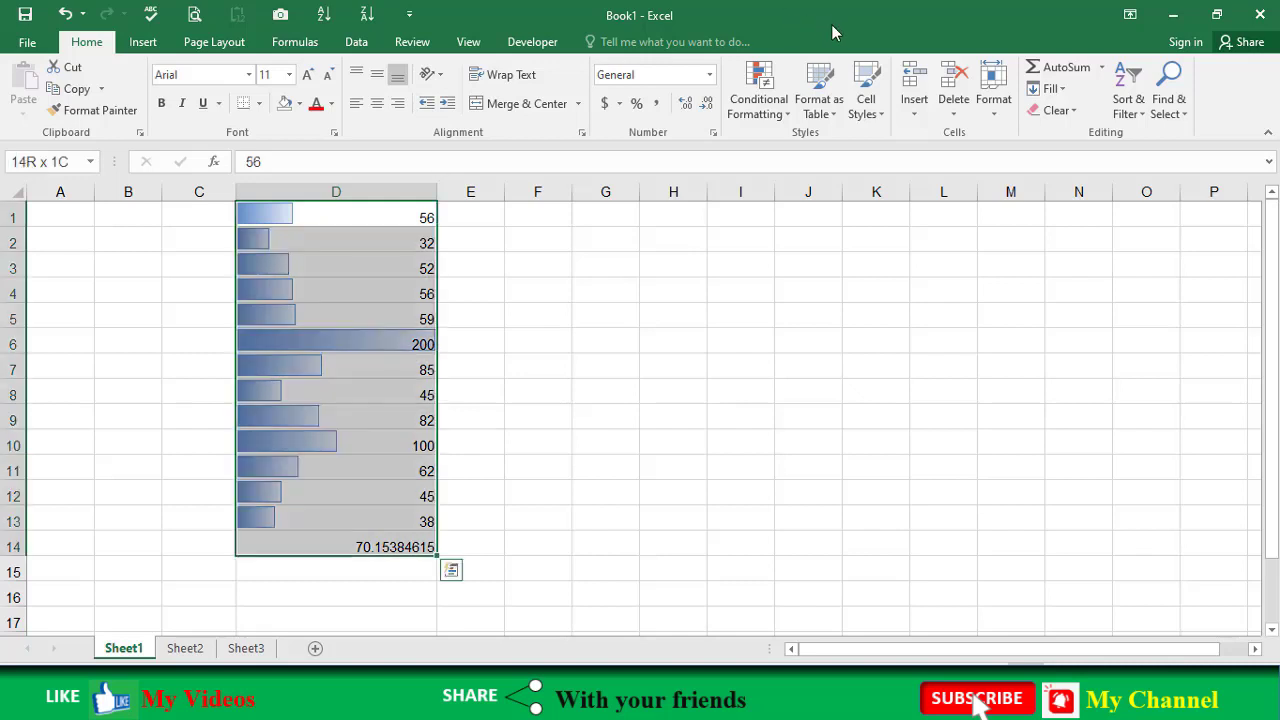
# - Replace the gradient bars on D1:D13 with solid red data bars
pyautogui.hotkey('shift', 'Up')
pyautogui.click(756, 90)
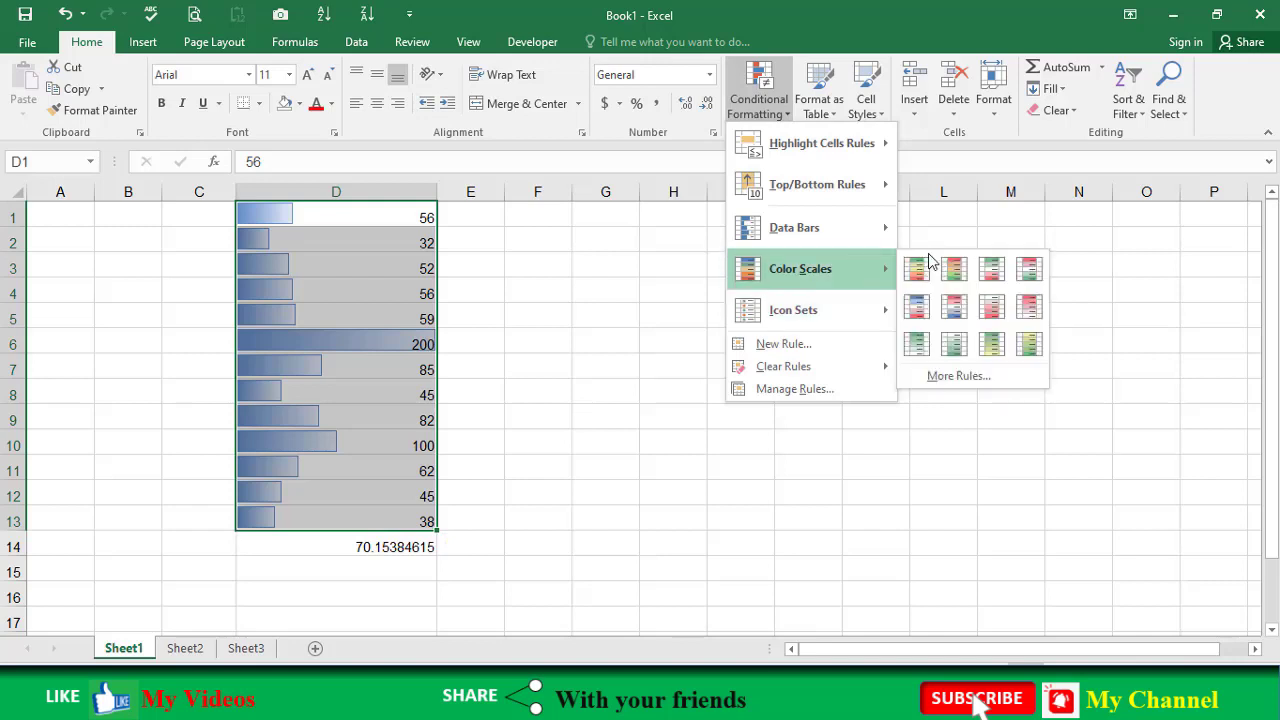
pyautogui.moveTo(794, 228)
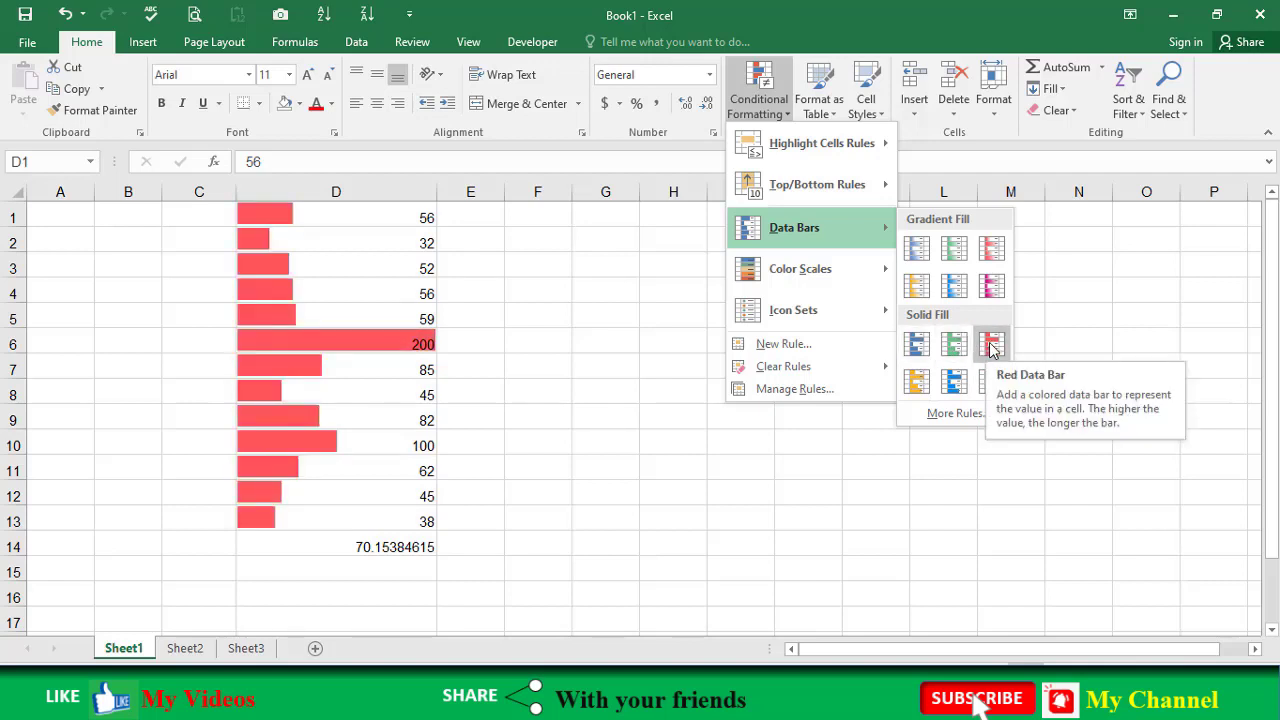
pyautogui.click(772, 108)
pyautogui.hotkey('alt', 'h')
# - Edit the existing Data Bar rule so the bar fill is dark orange
pyautogui.press('l')
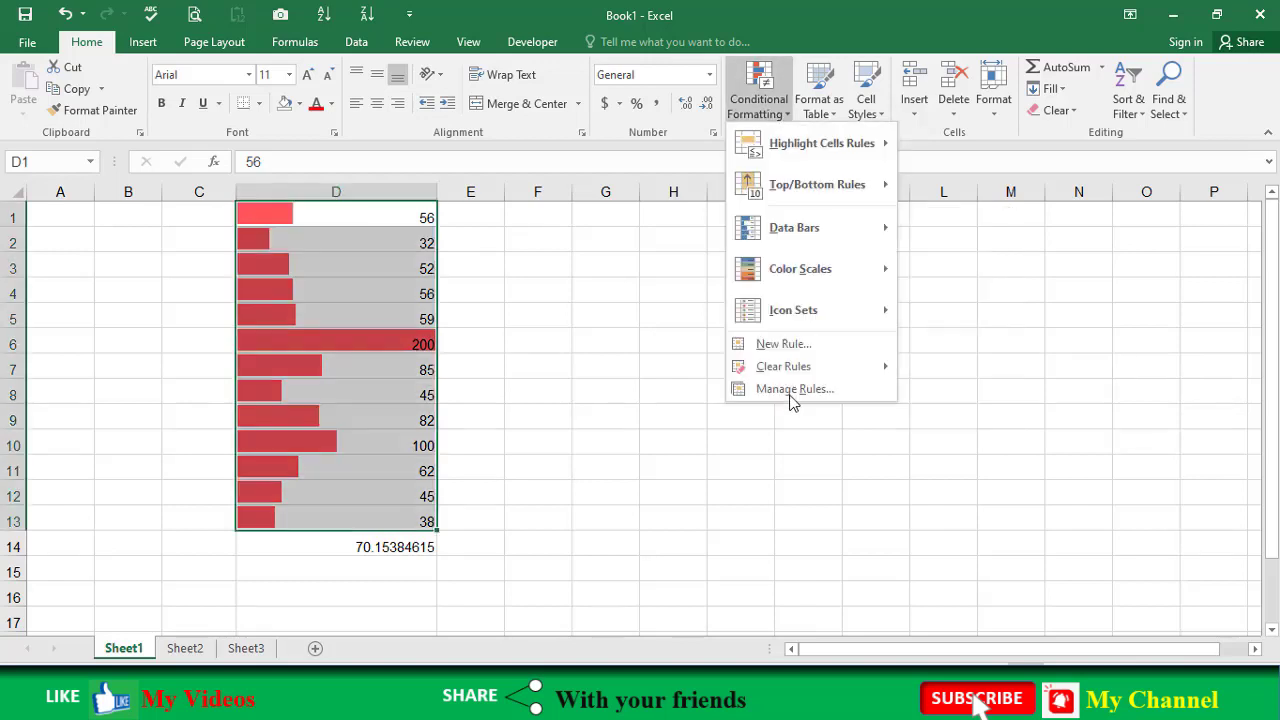
pyautogui.press('r')
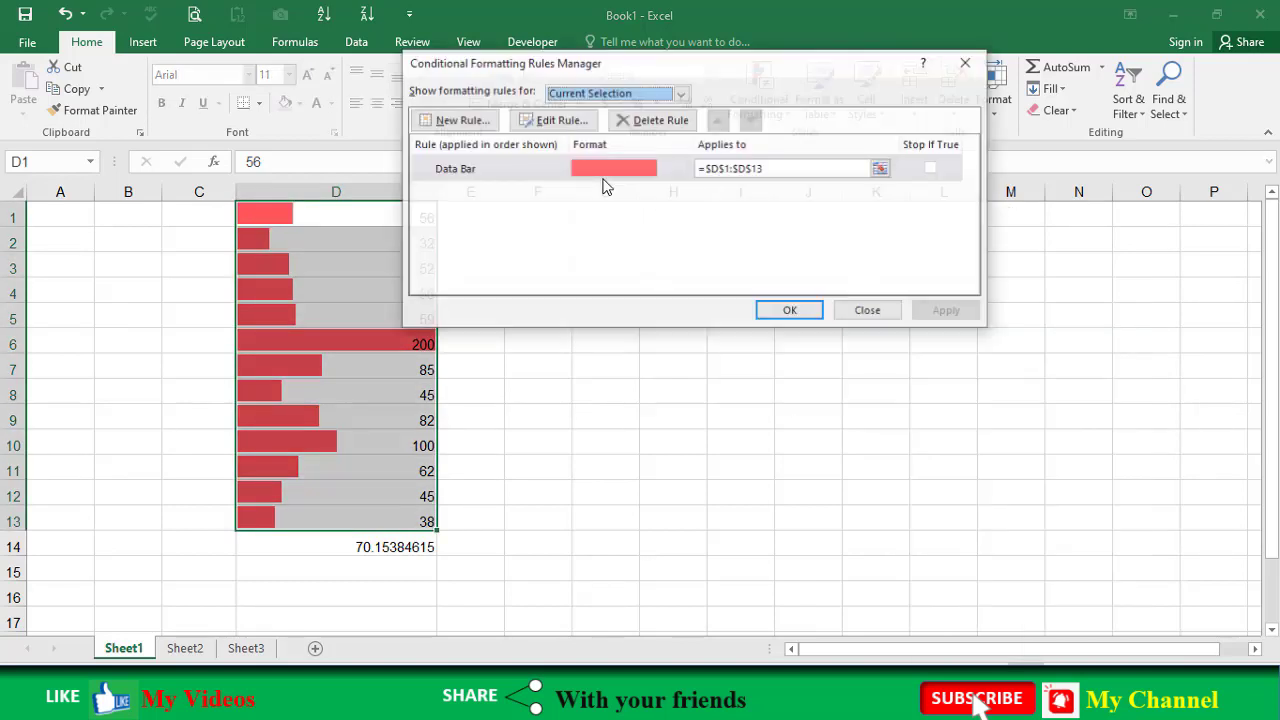
pyautogui.click(567, 120)
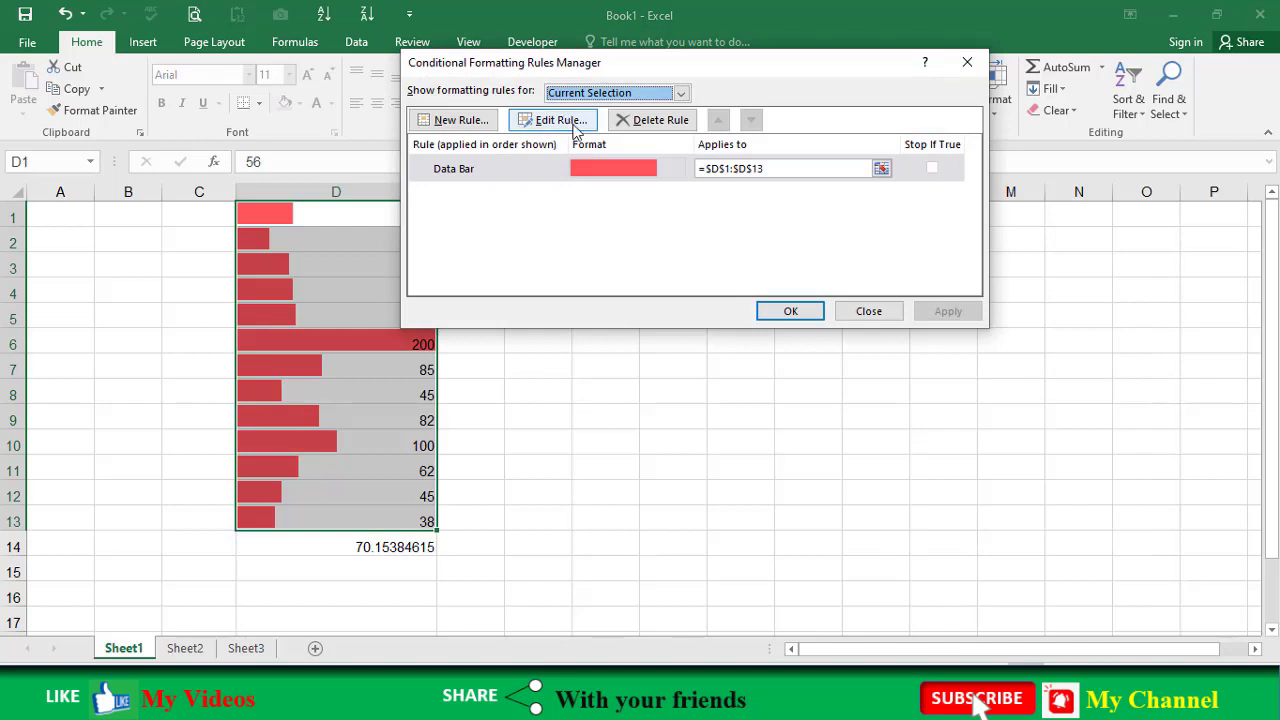
pyautogui.click(676, 359)
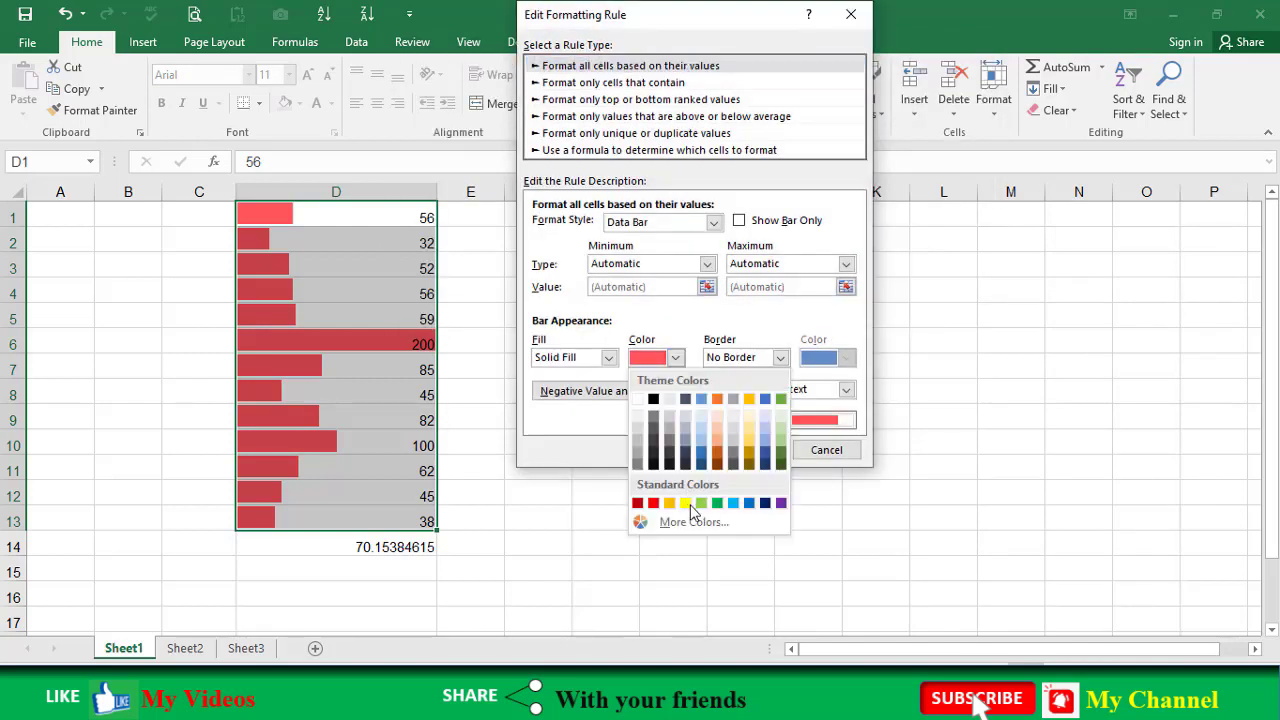
pyautogui.click(717, 447)
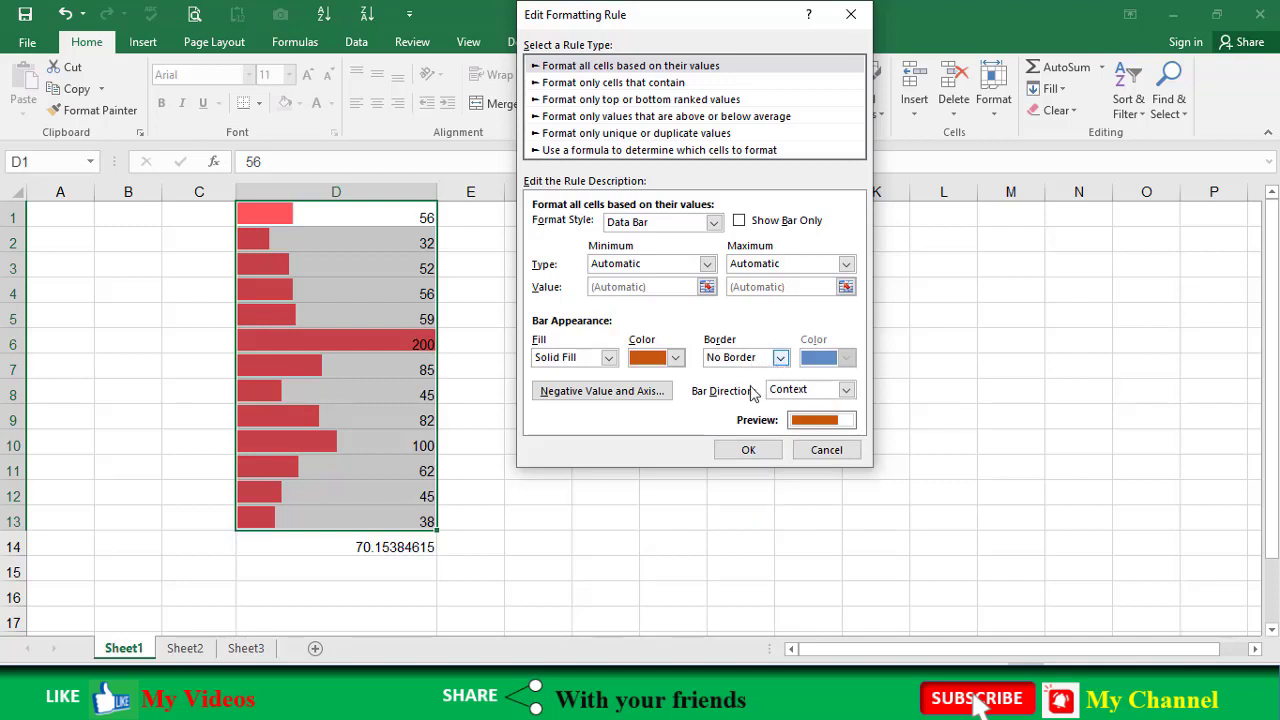
# - Give the data bars a solid green border and apply the edited rule
pyautogui.click(780, 357)
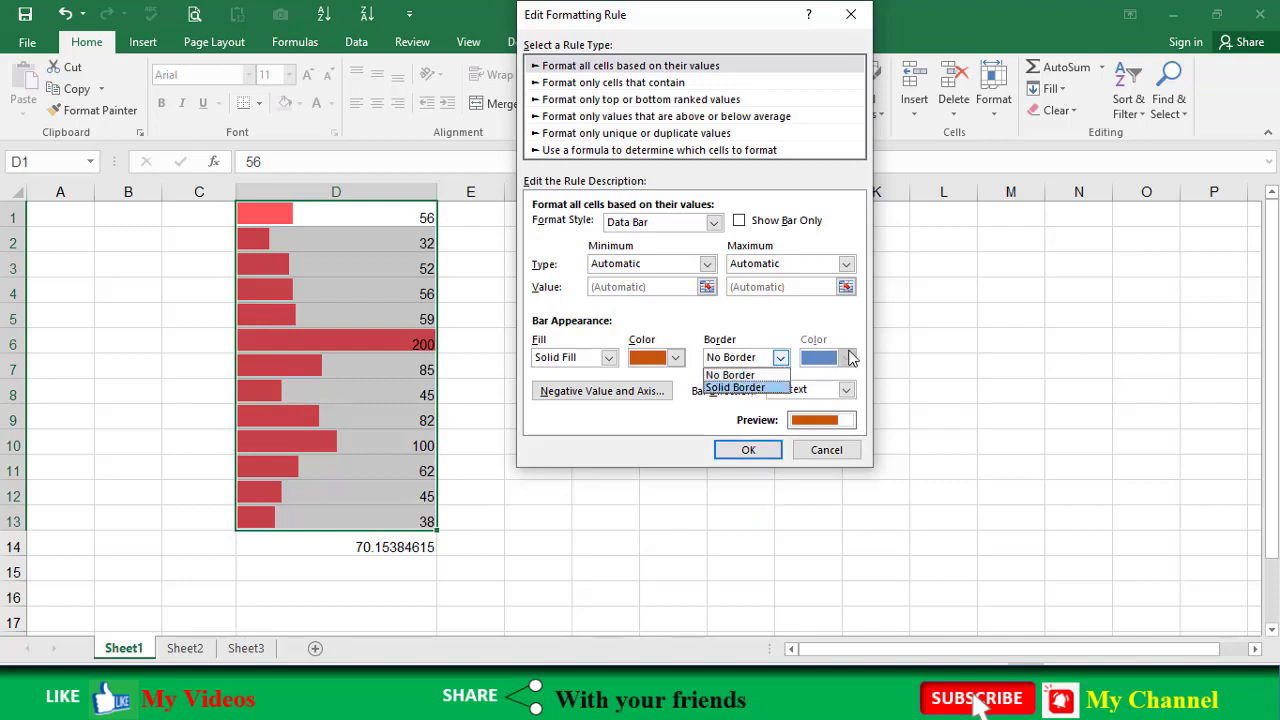
pyautogui.click(735, 387)
pyautogui.click(820, 357)
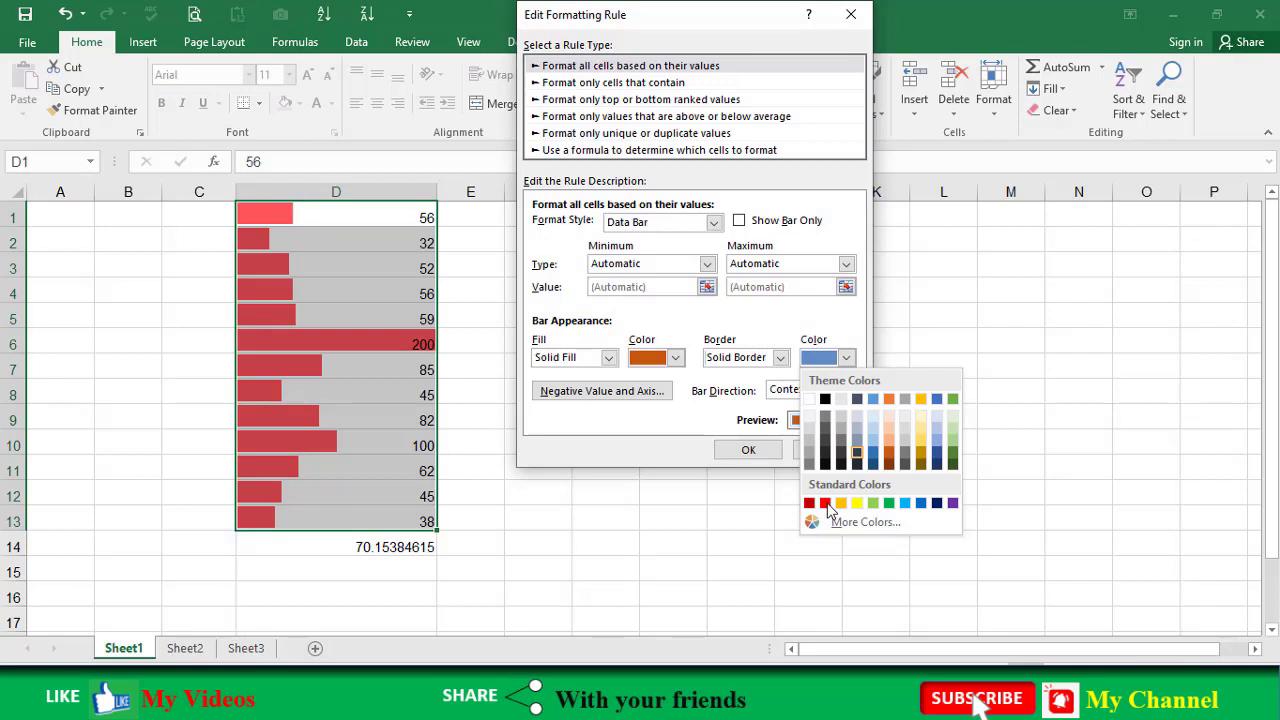
pyautogui.click(889, 503)
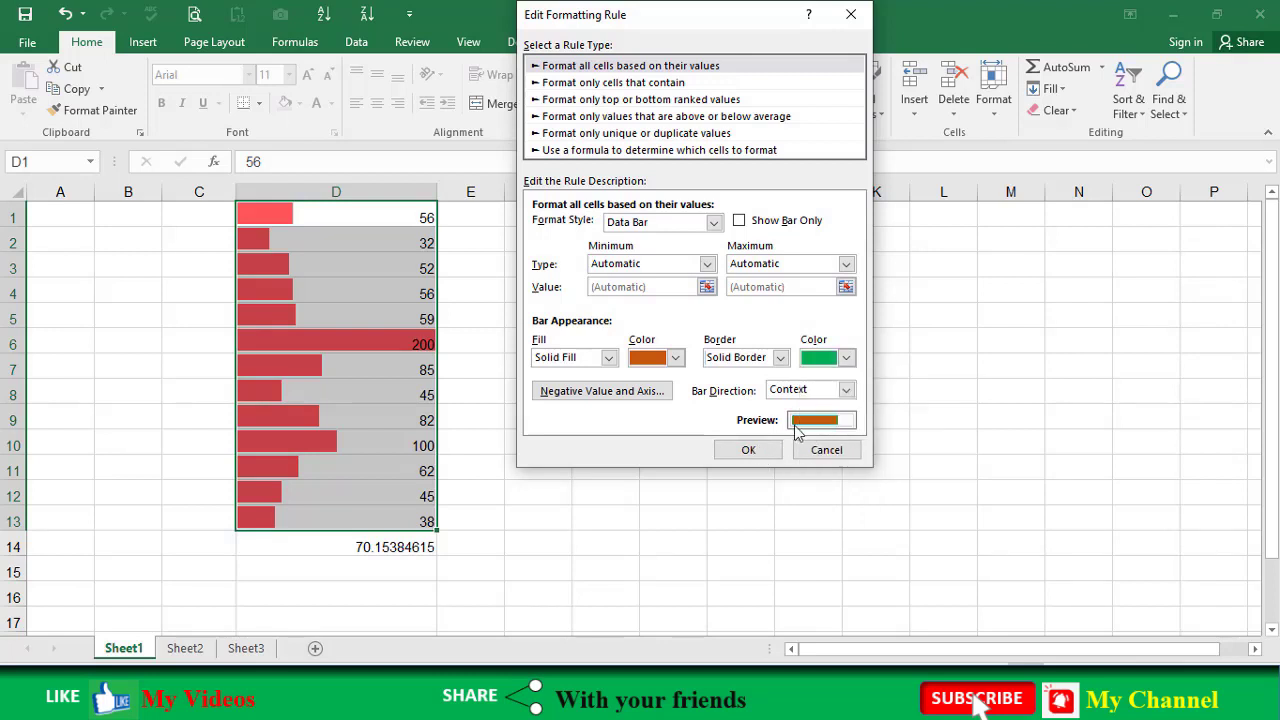
pyautogui.click(755, 450)
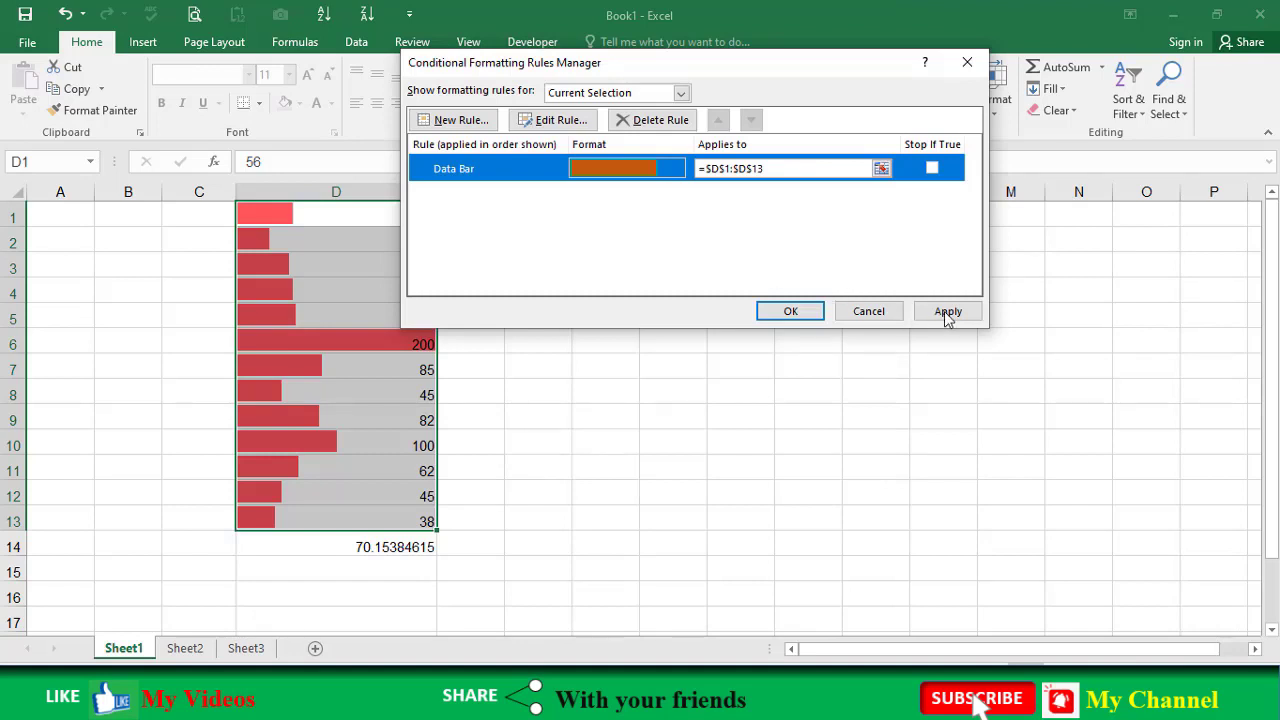
pyautogui.click(813, 313)
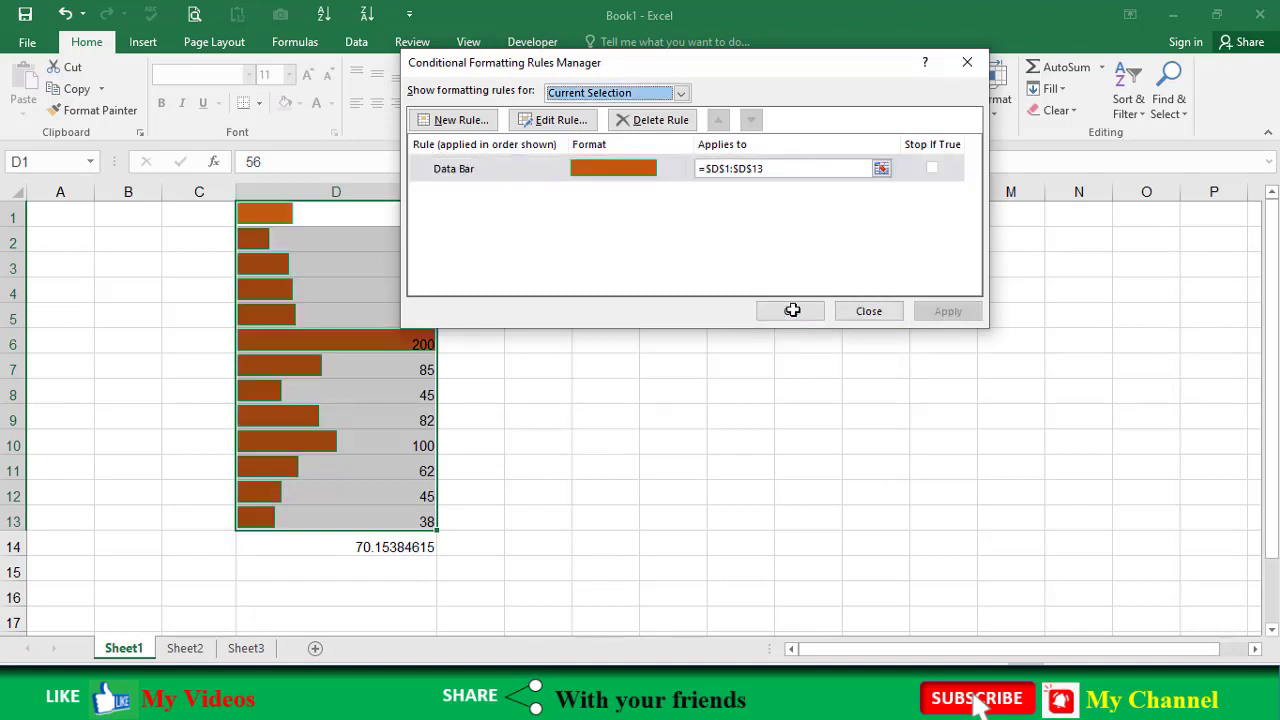
pyautogui.click(344, 397)
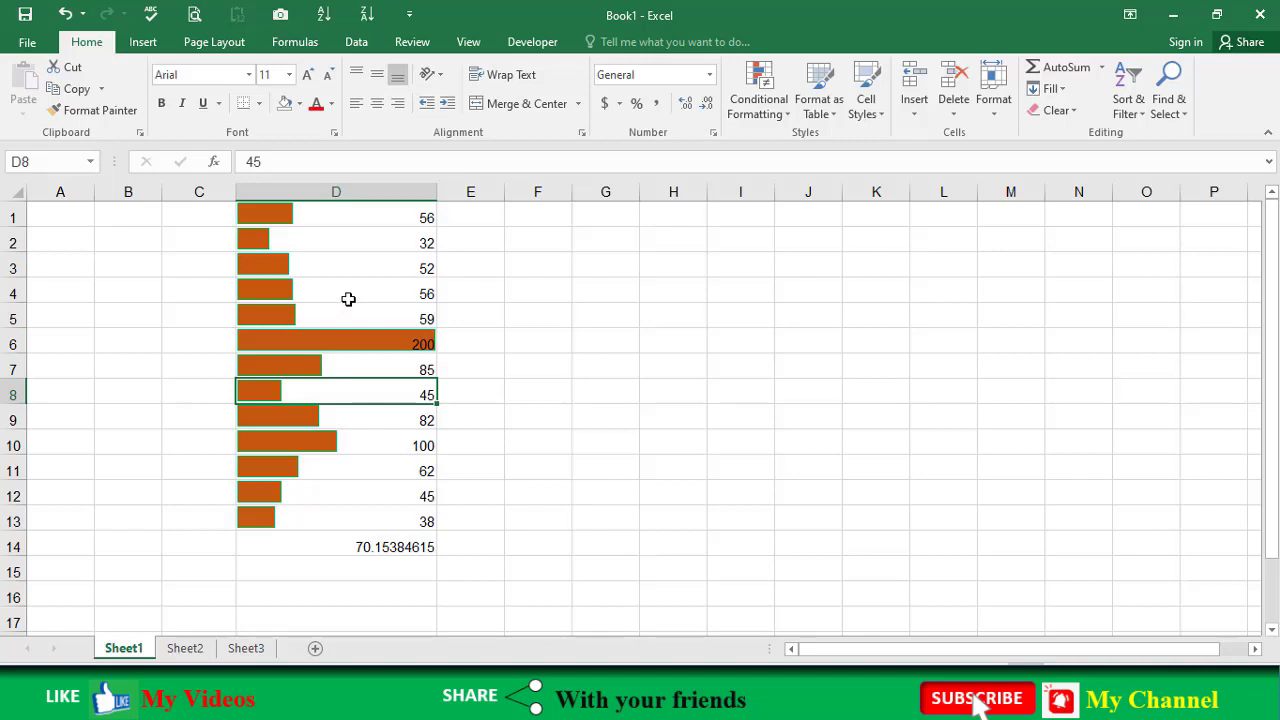
pyautogui.click(352, 207)
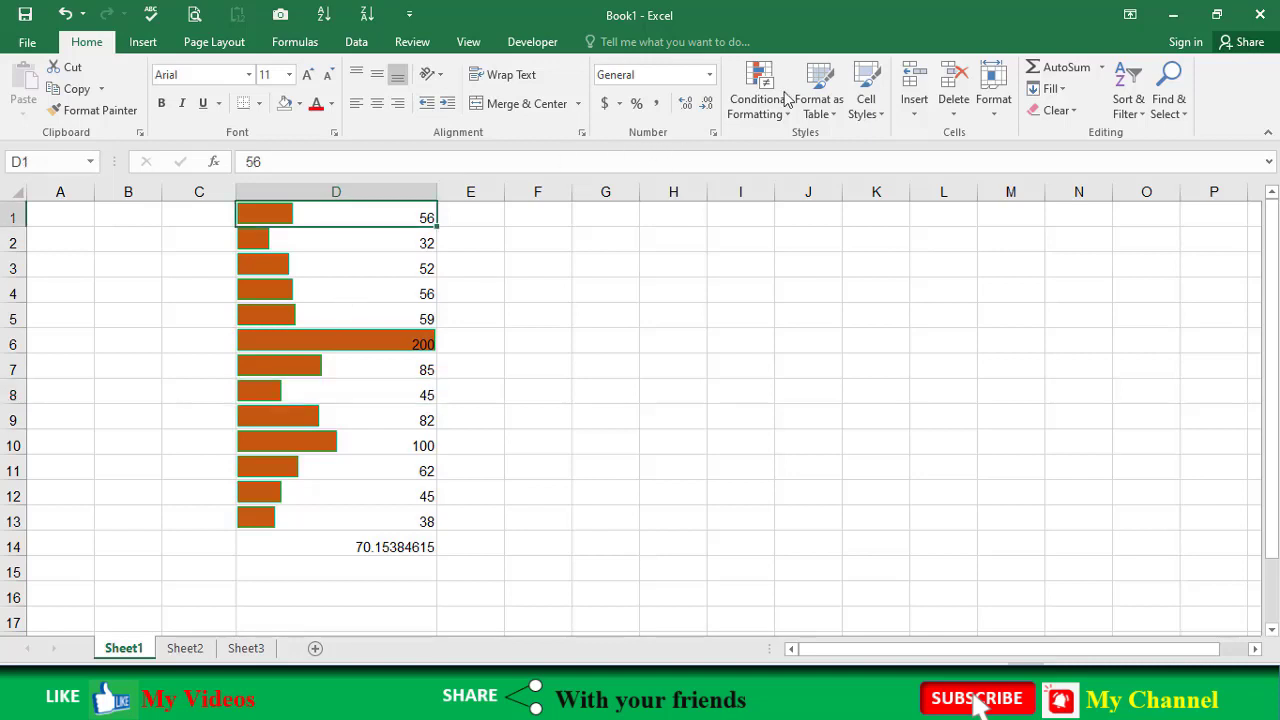
# - Clear the data bar rules from the selected cells in column D
pyautogui.hotkey('ctrl', 'shift', 'Down')
pyautogui.click(741, 106)
pyautogui.moveTo(783, 366)
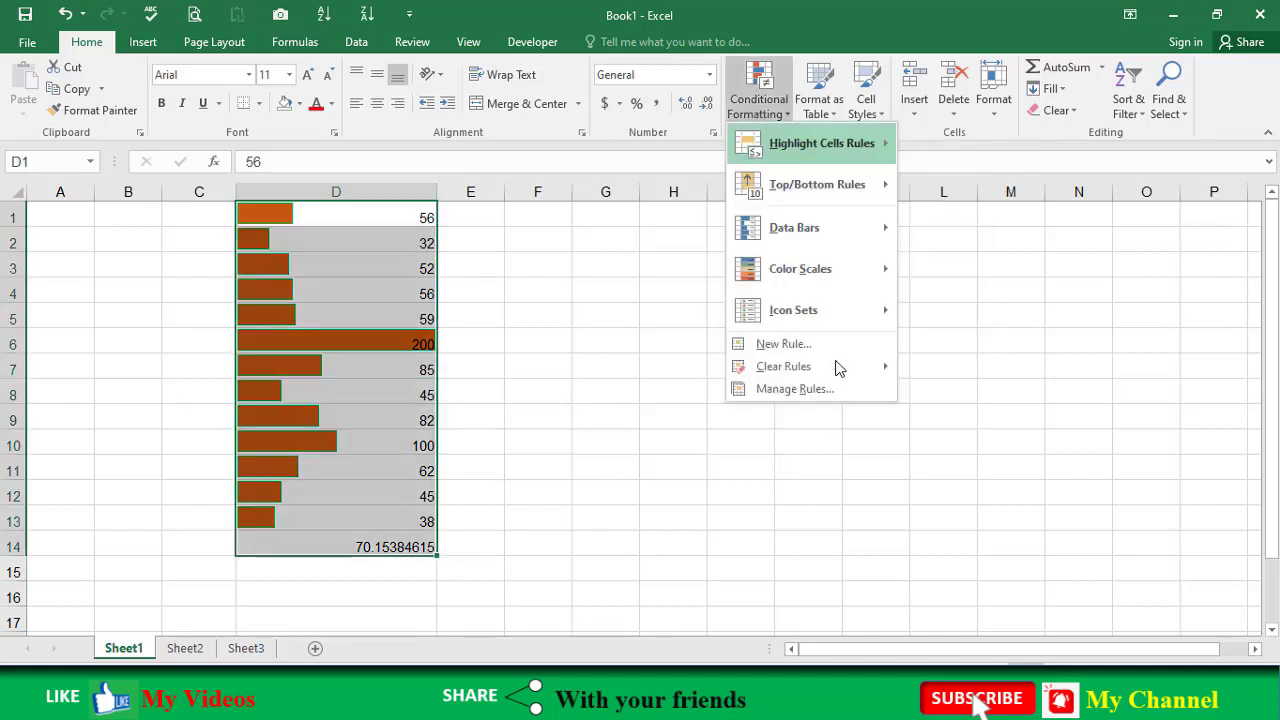
pyautogui.press('Return')
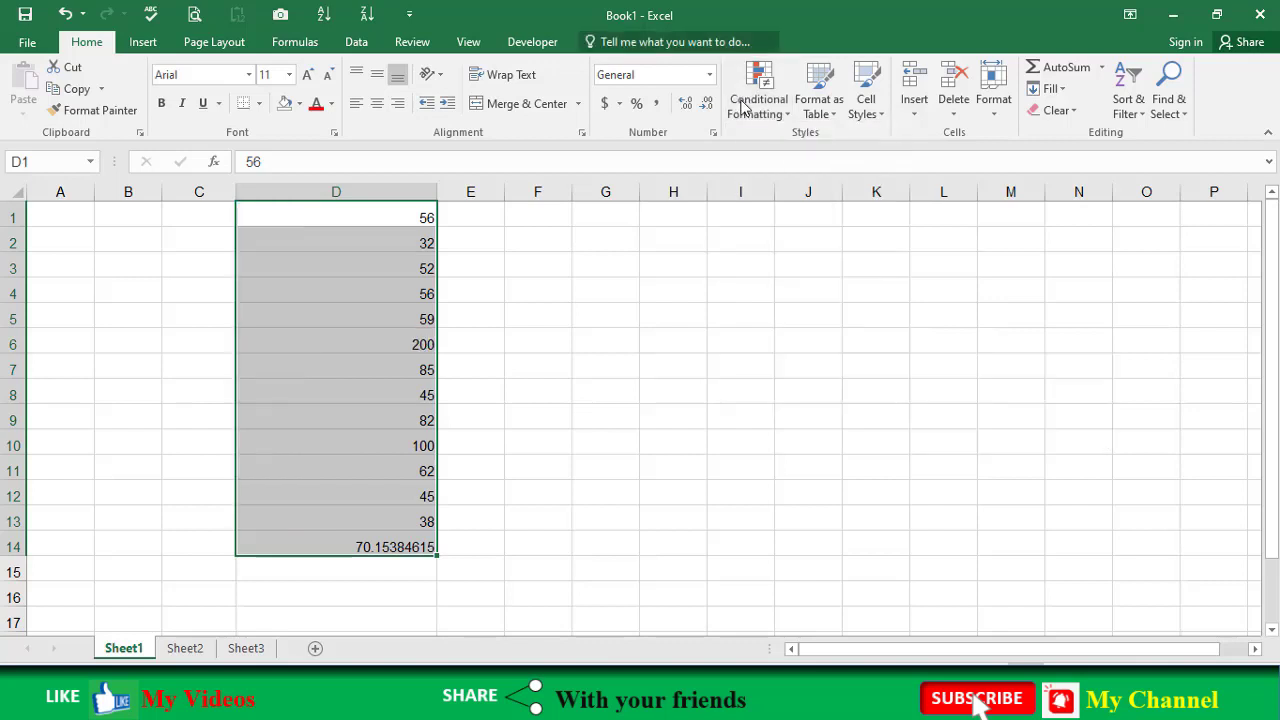
pyautogui.click(741, 106)
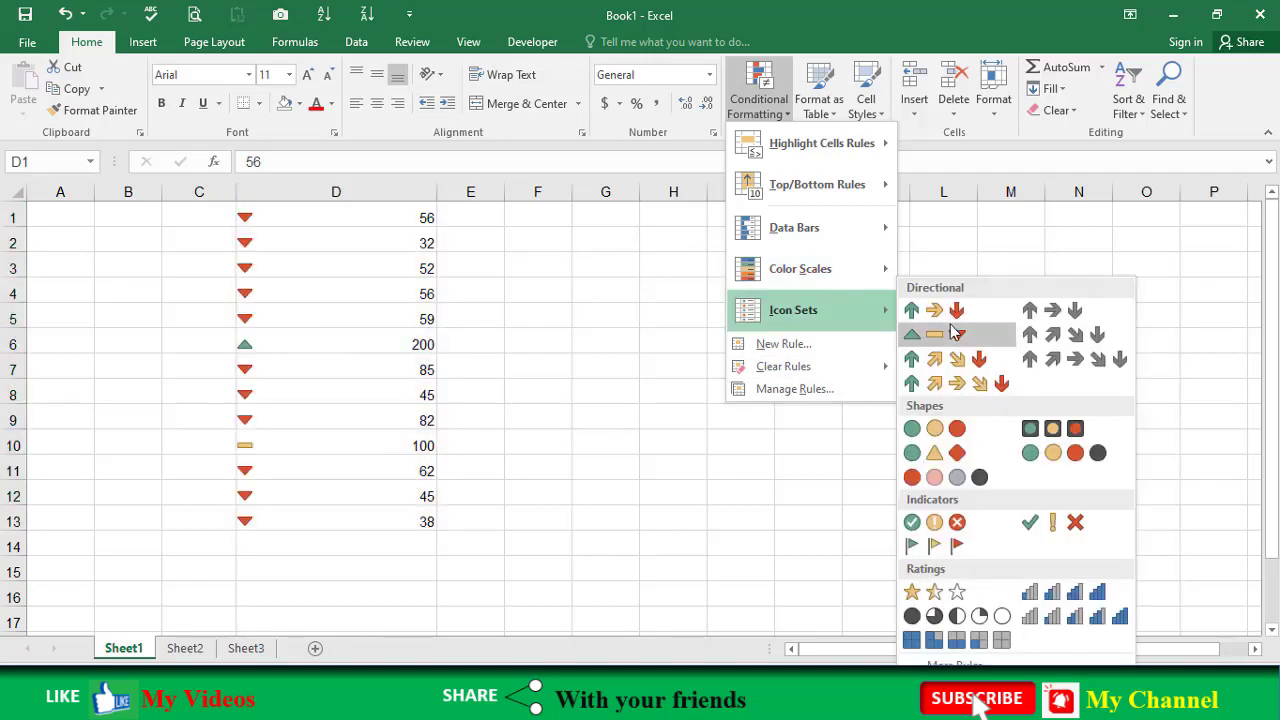
pyautogui.moveTo(793, 310)
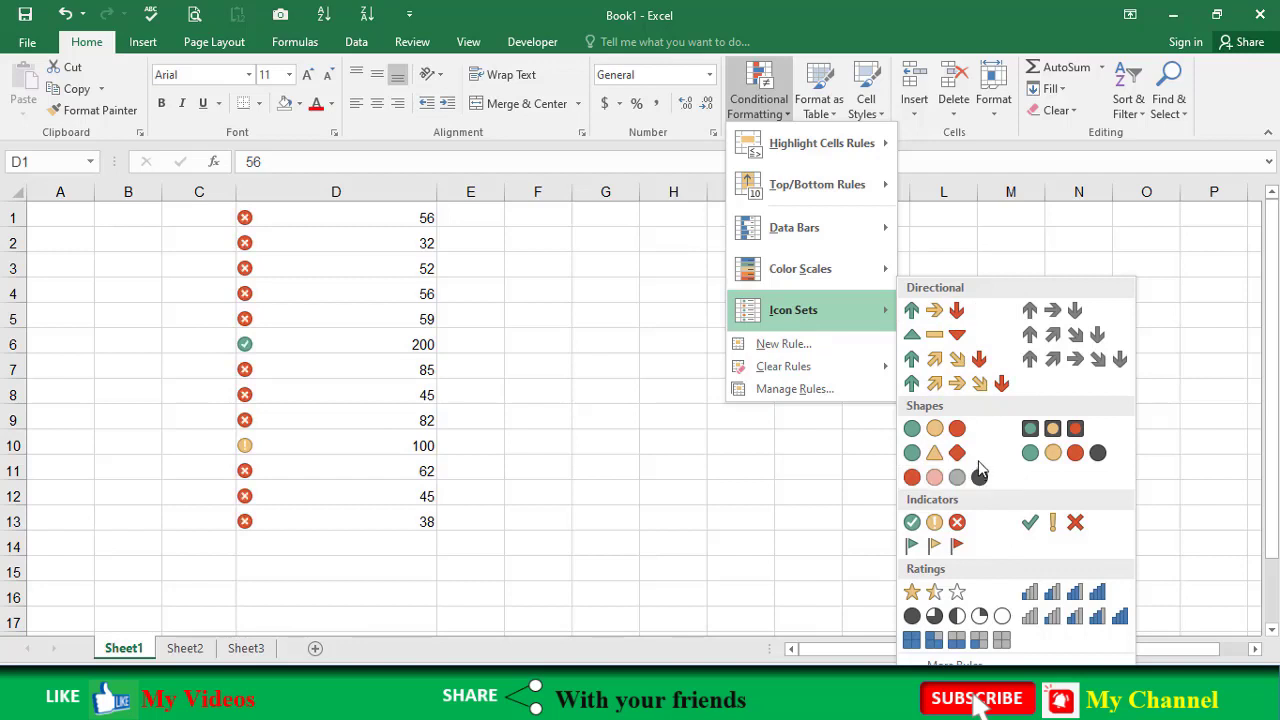
# - Apply the 3 Arrows (Colored) icon set to D1:D13 and inspect the arrows in D5 and D10
pyautogui.click(952, 320)
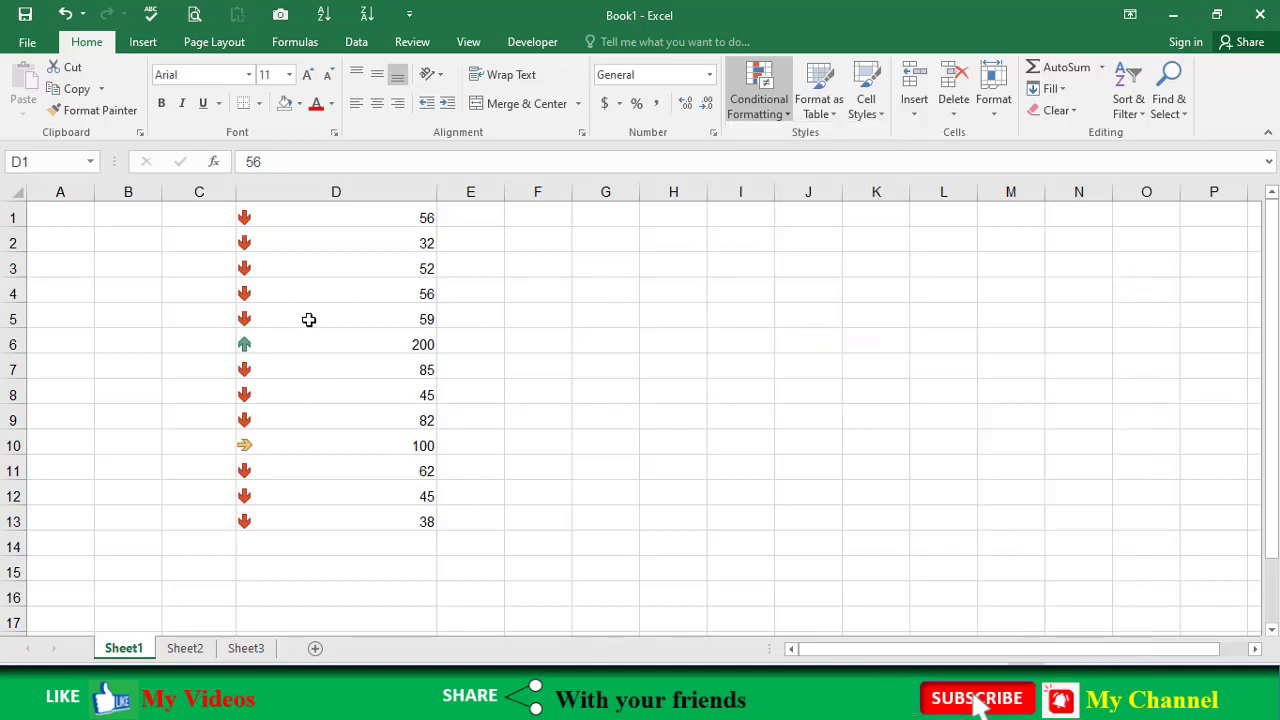
pyautogui.click(266, 319)
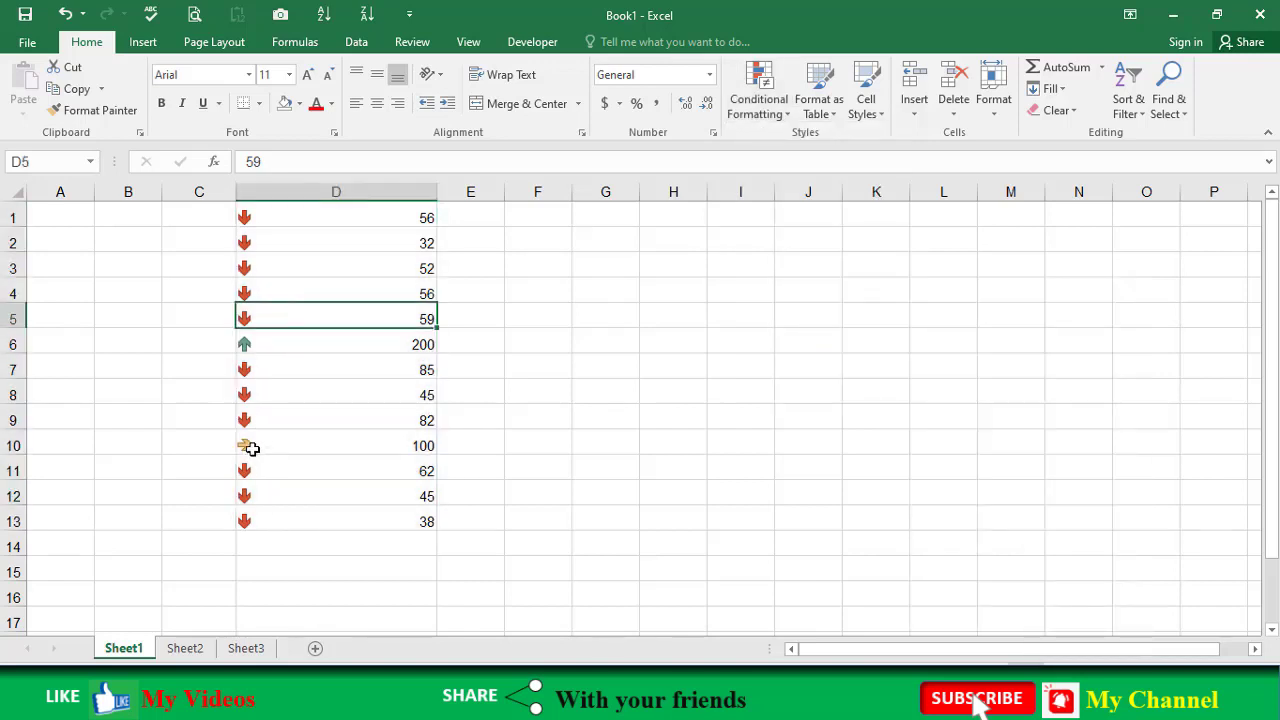
pyautogui.click(285, 447)
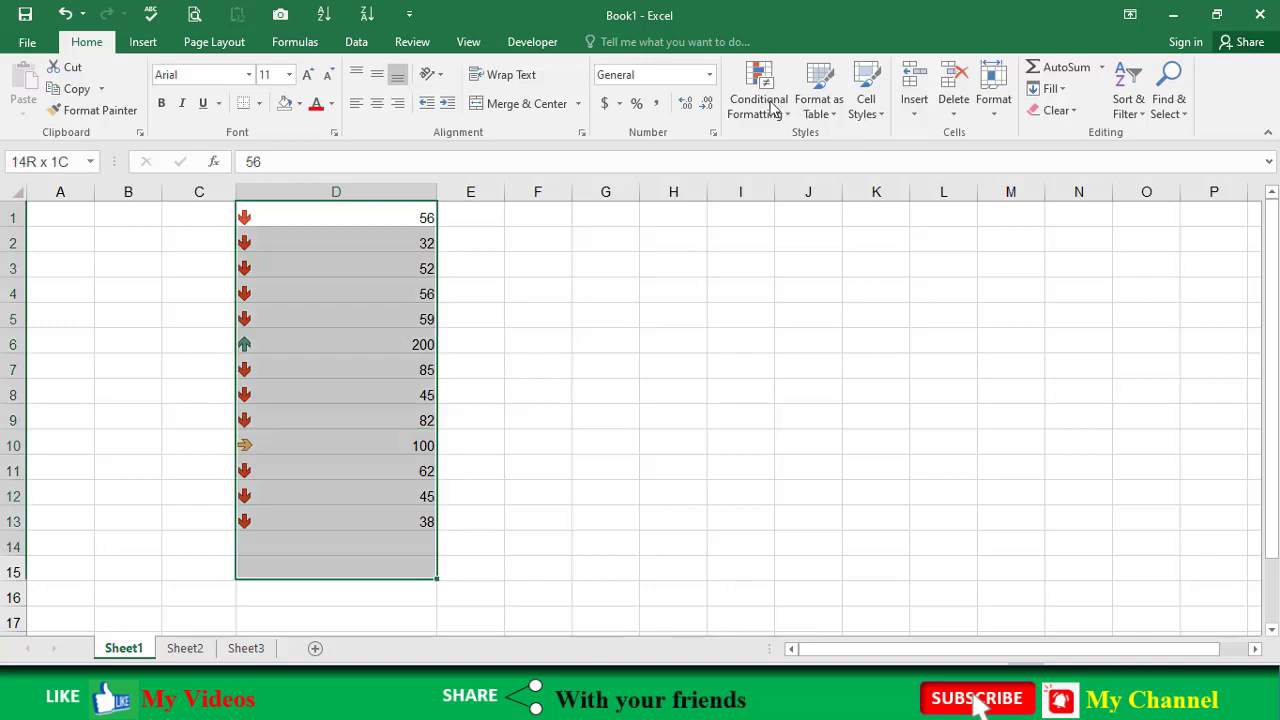
# - Open the icon set rule for editing and review its arrow icons
pyautogui.hotkey('alt', 'h')
pyautogui.press('l')
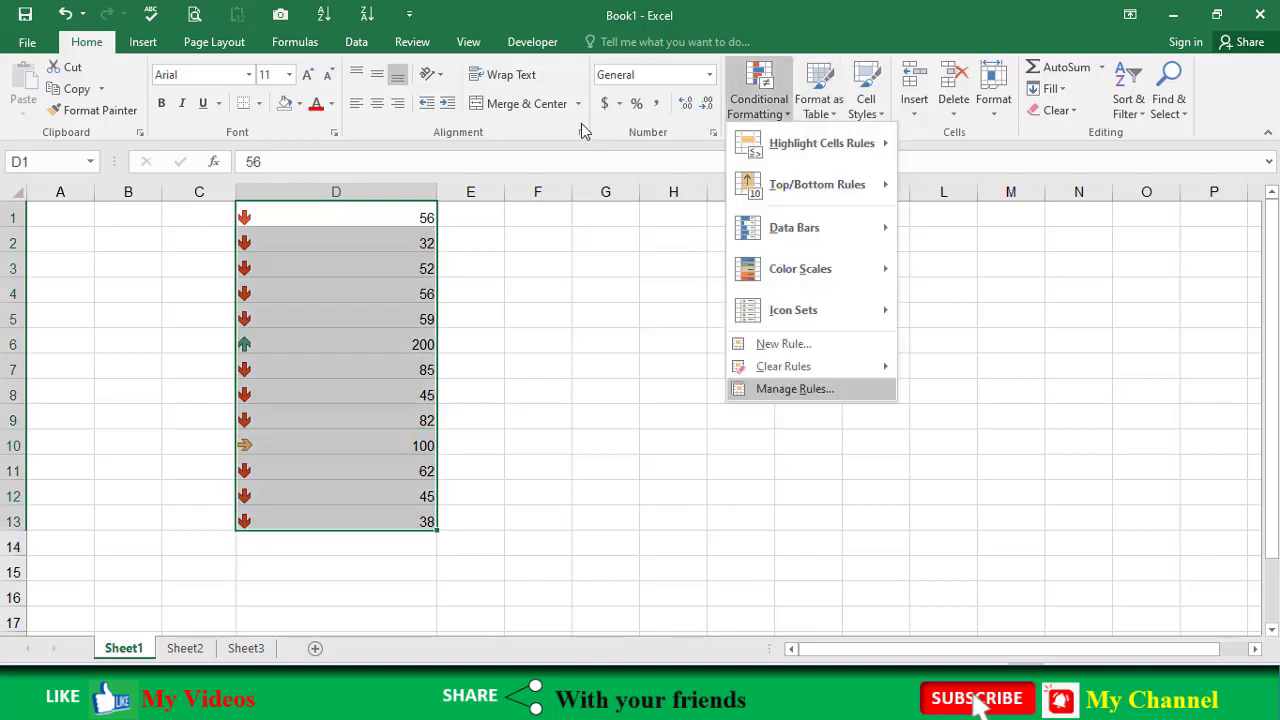
pyautogui.press('Return')
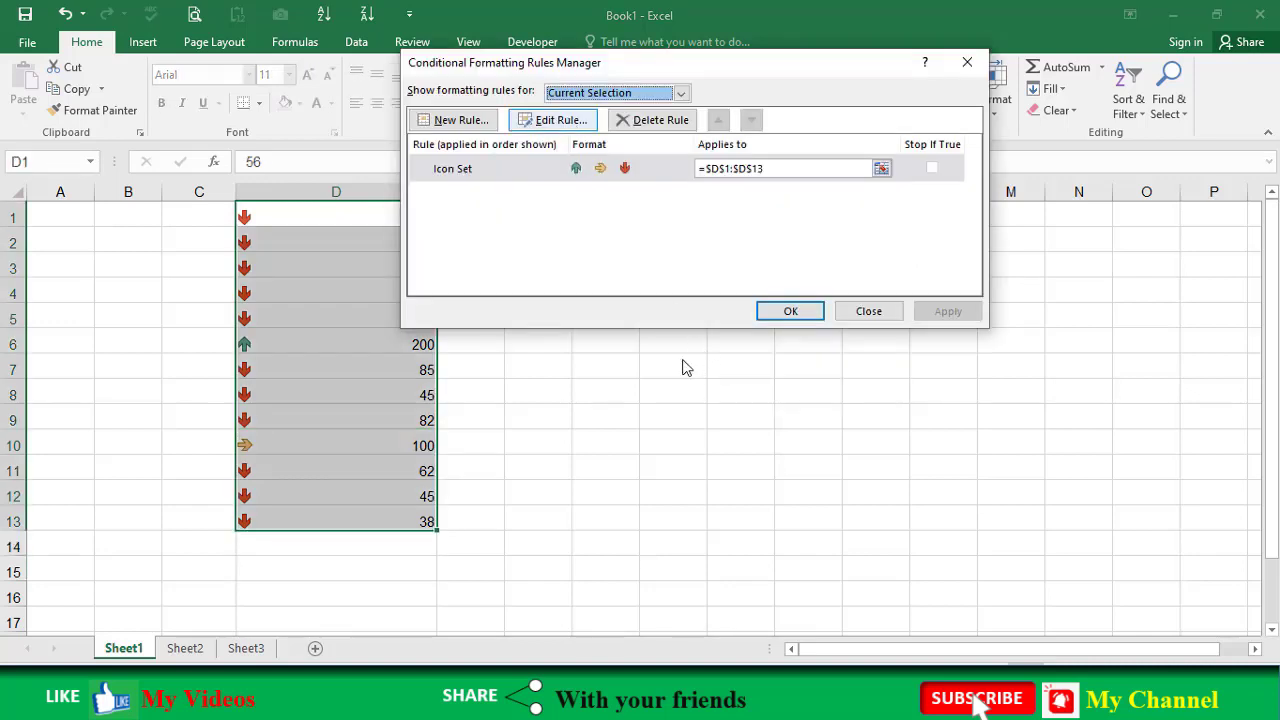
pyautogui.hotkey('alt', 'e')
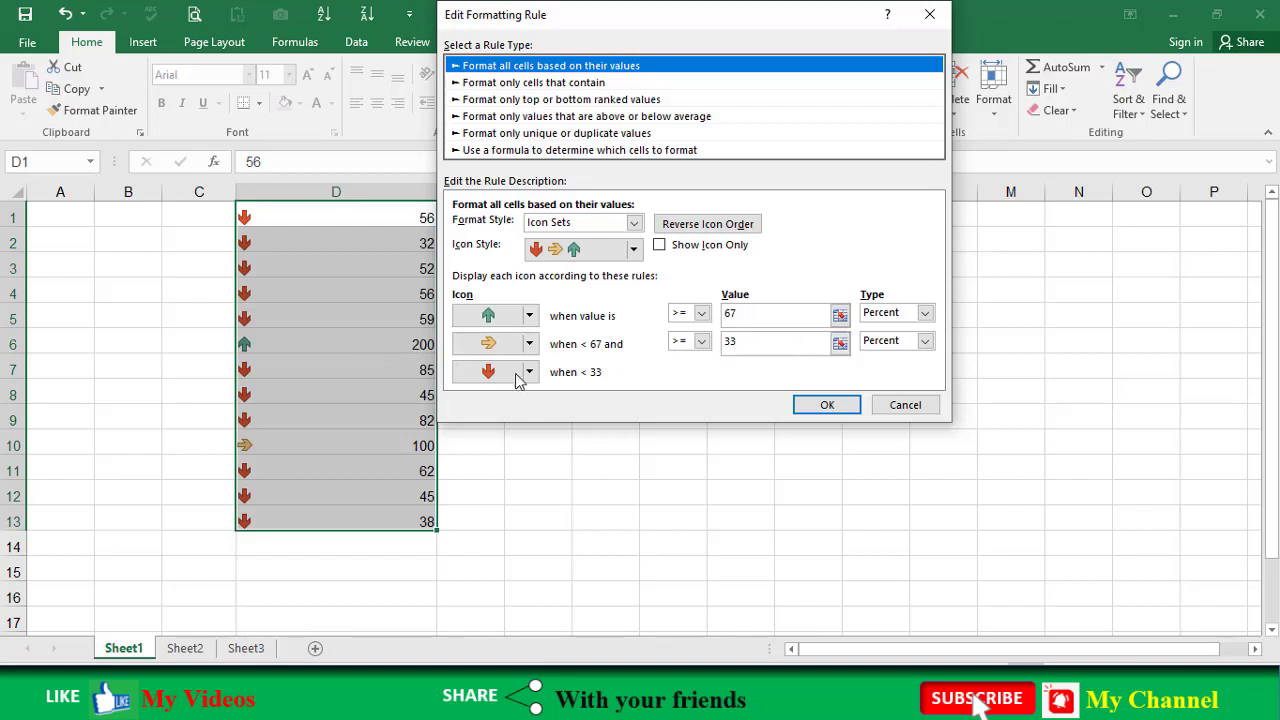
pyautogui.press('Tab')
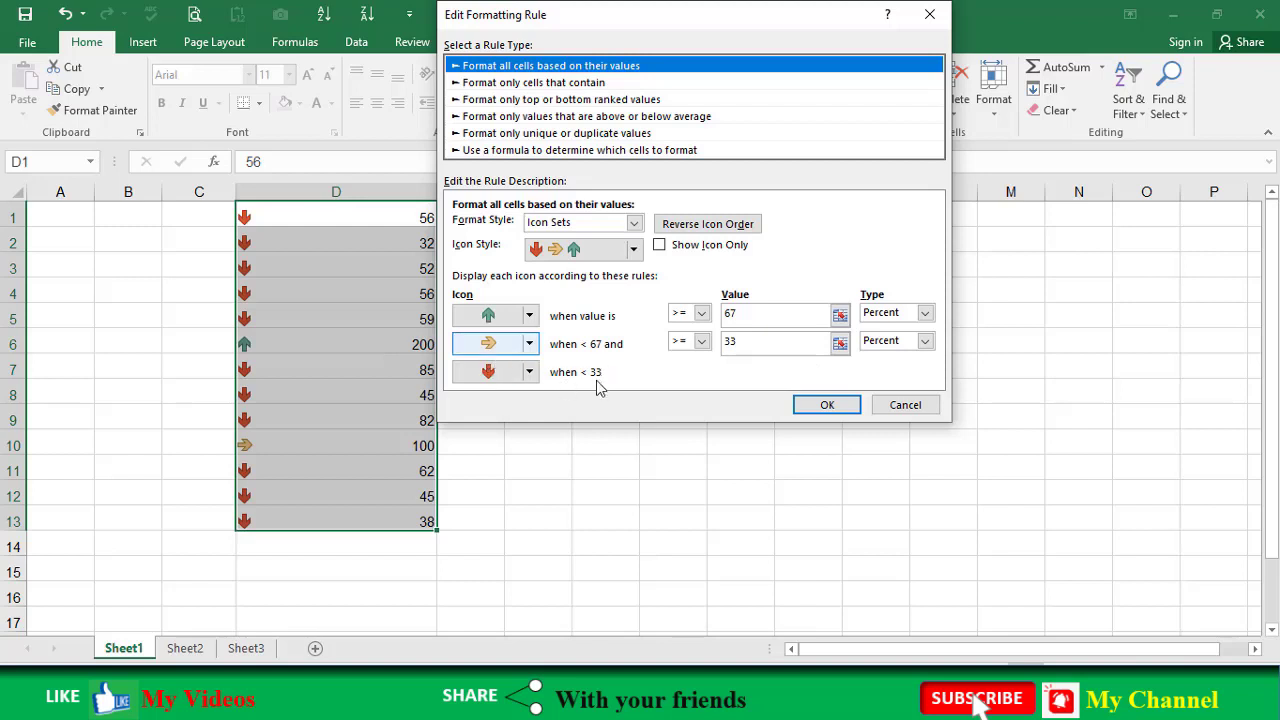
pyautogui.click(488, 380)
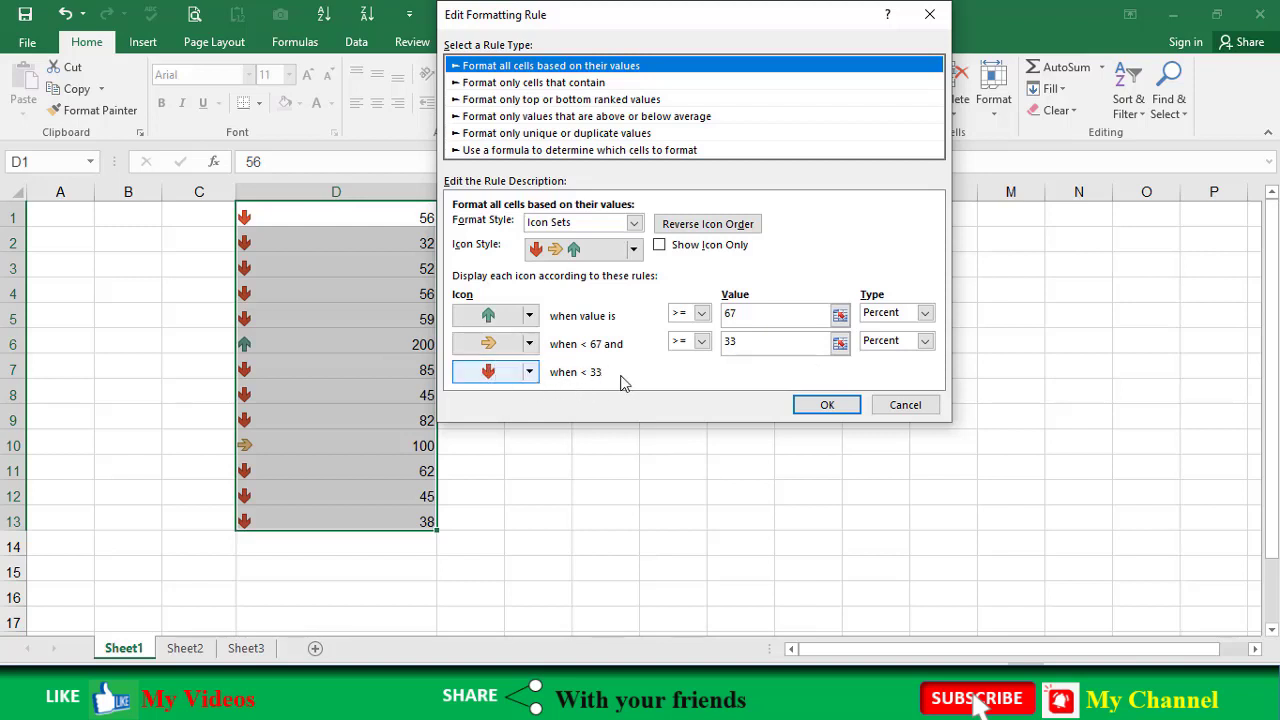
# - Keep the >= operators with Percent thresholds at 67 and 33, and apply the rule
pyautogui.click(702, 314)
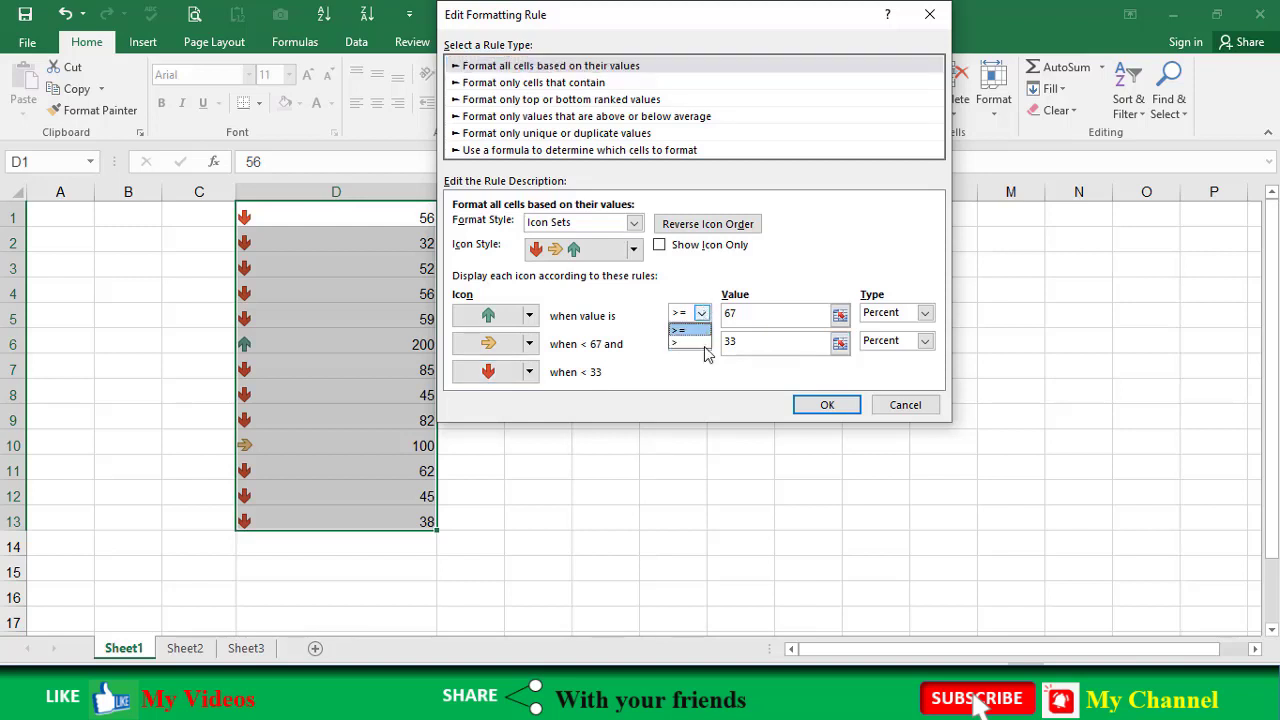
pyautogui.click(705, 350)
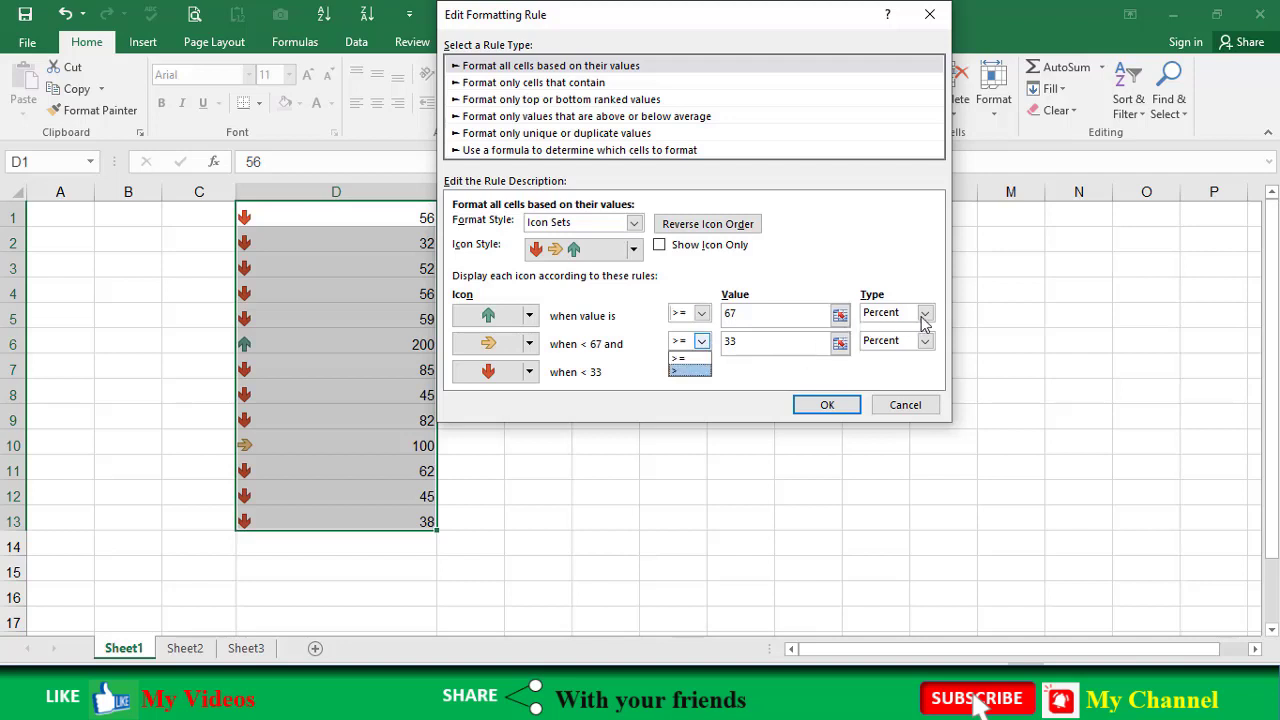
pyautogui.click(904, 345)
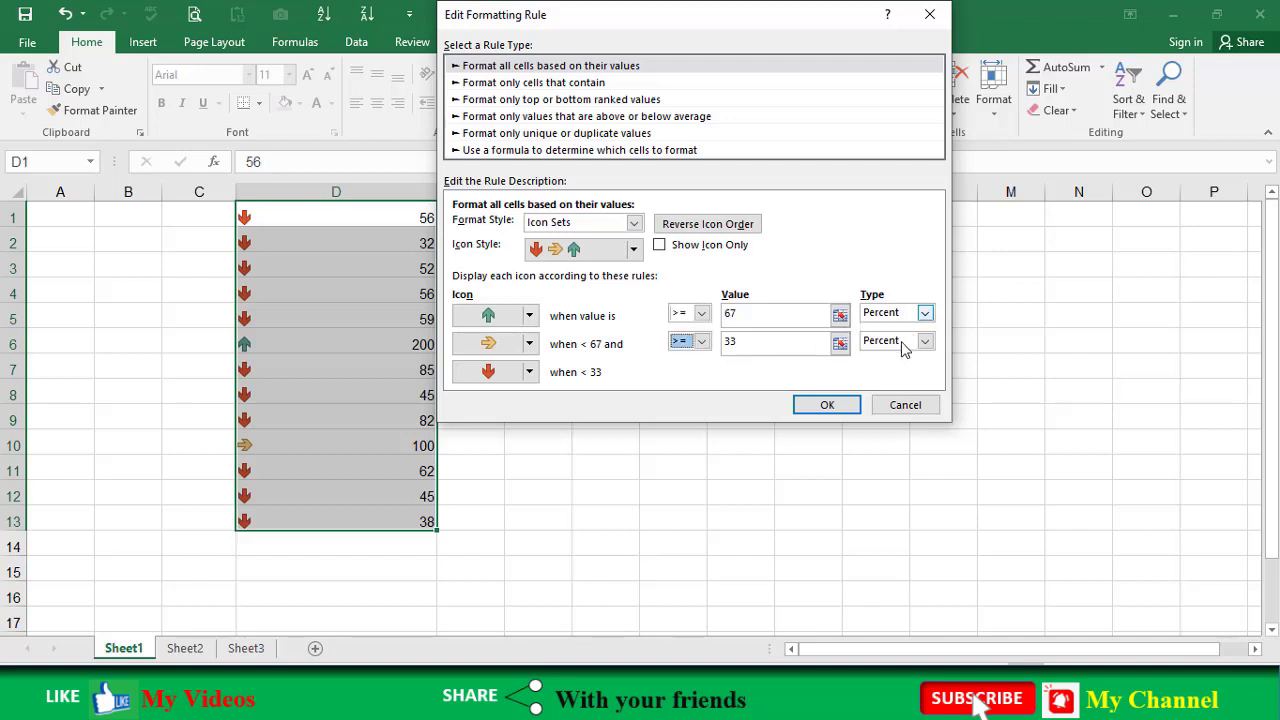
pyautogui.click(904, 346)
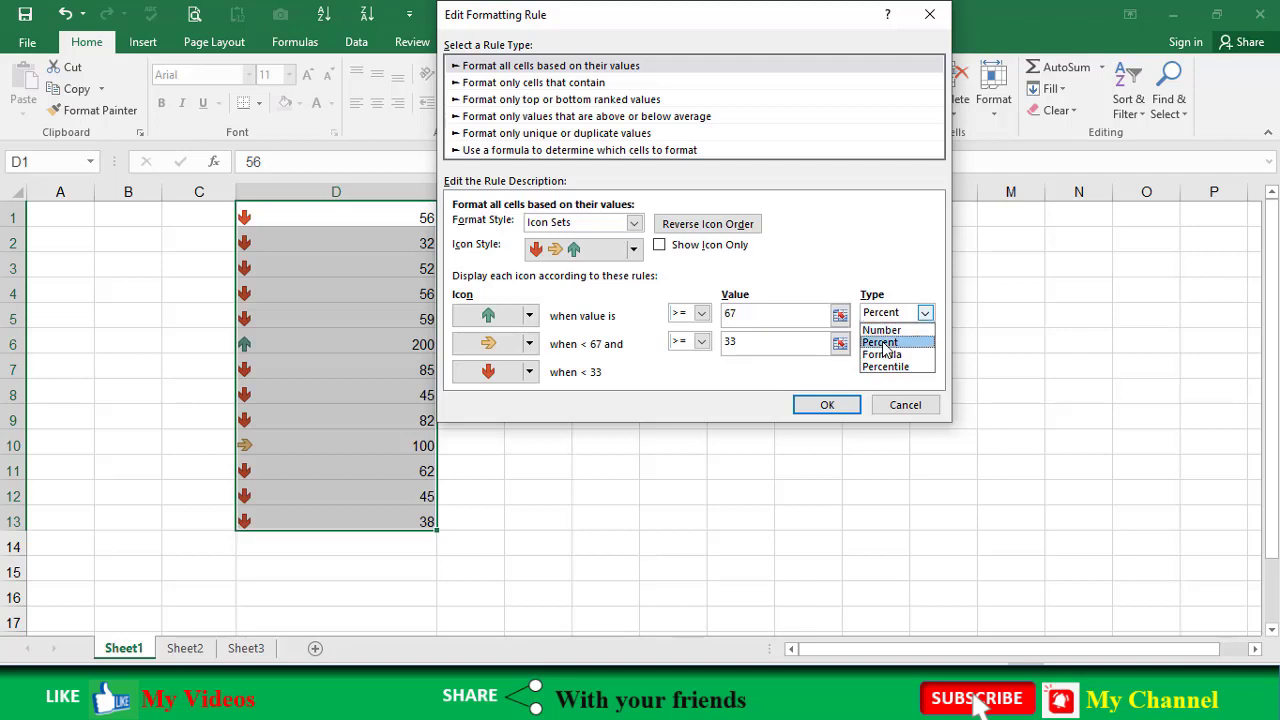
pyautogui.click(400, 288)
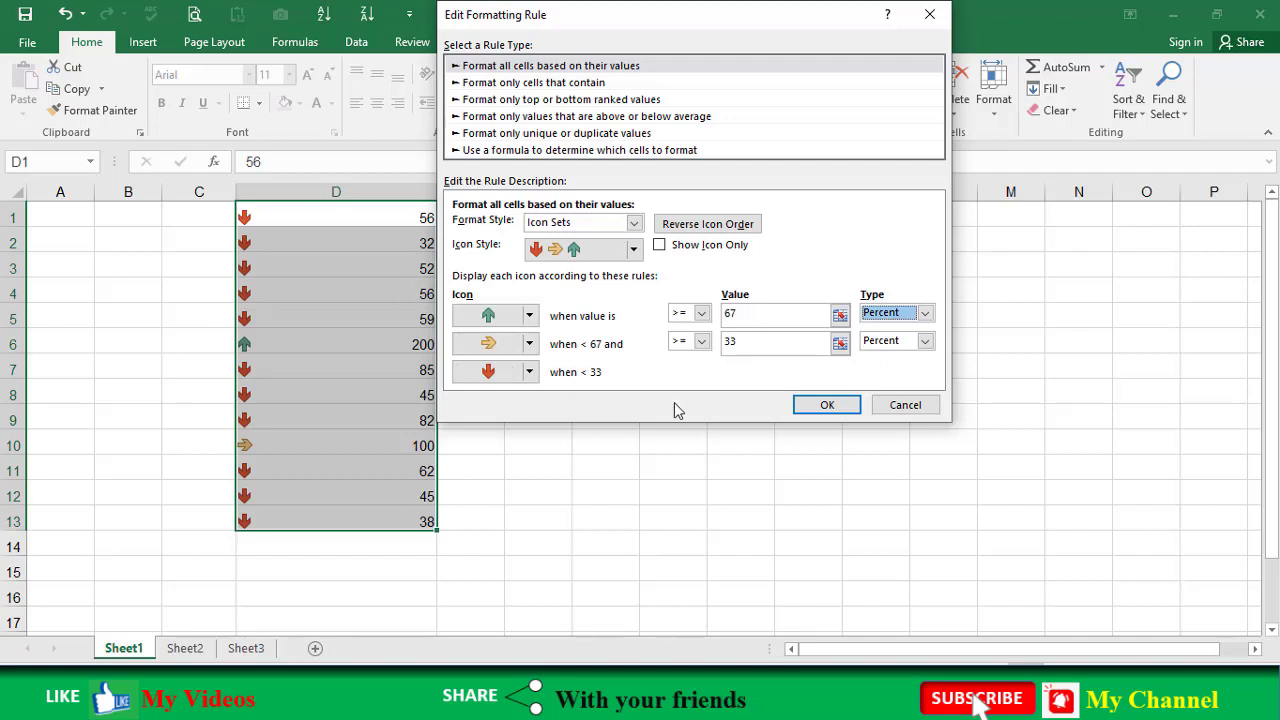
pyautogui.click(827, 404)
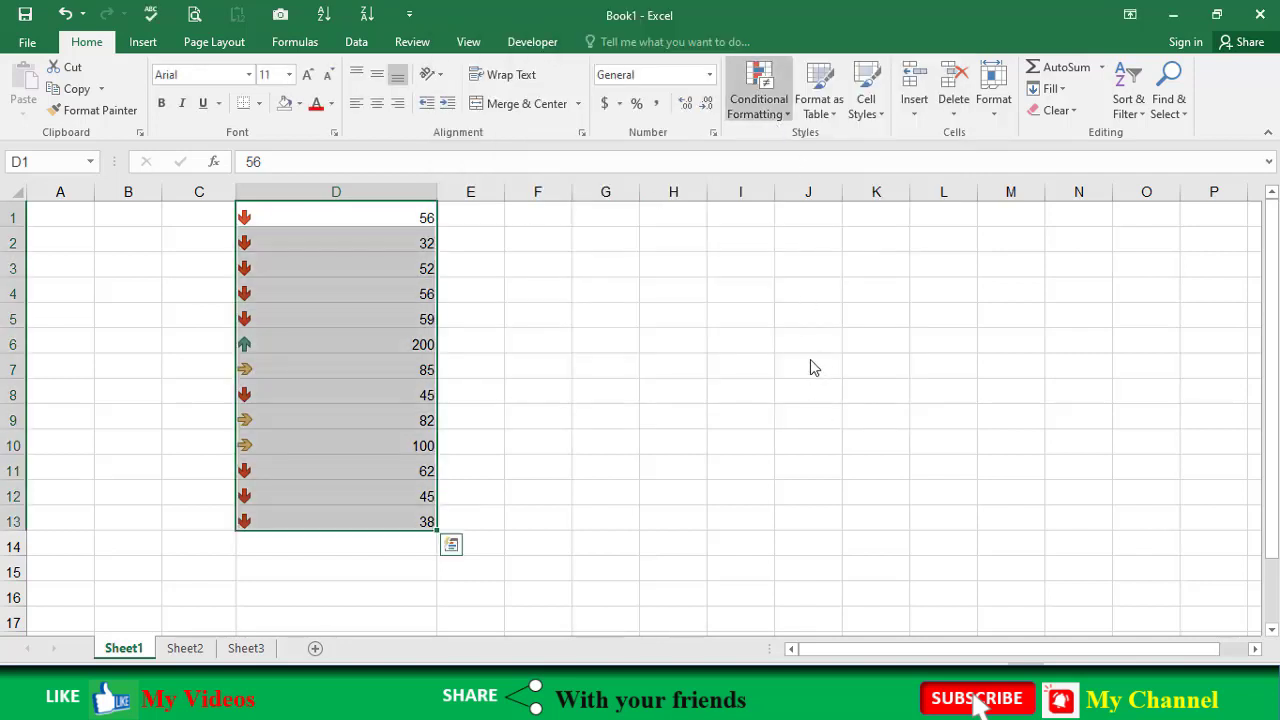
# - Clear all conditional formatting rules from the entire sheet
pyautogui.hotkey('alt', 'h')
pyautogui.press('l')
pyautogui.press('c')
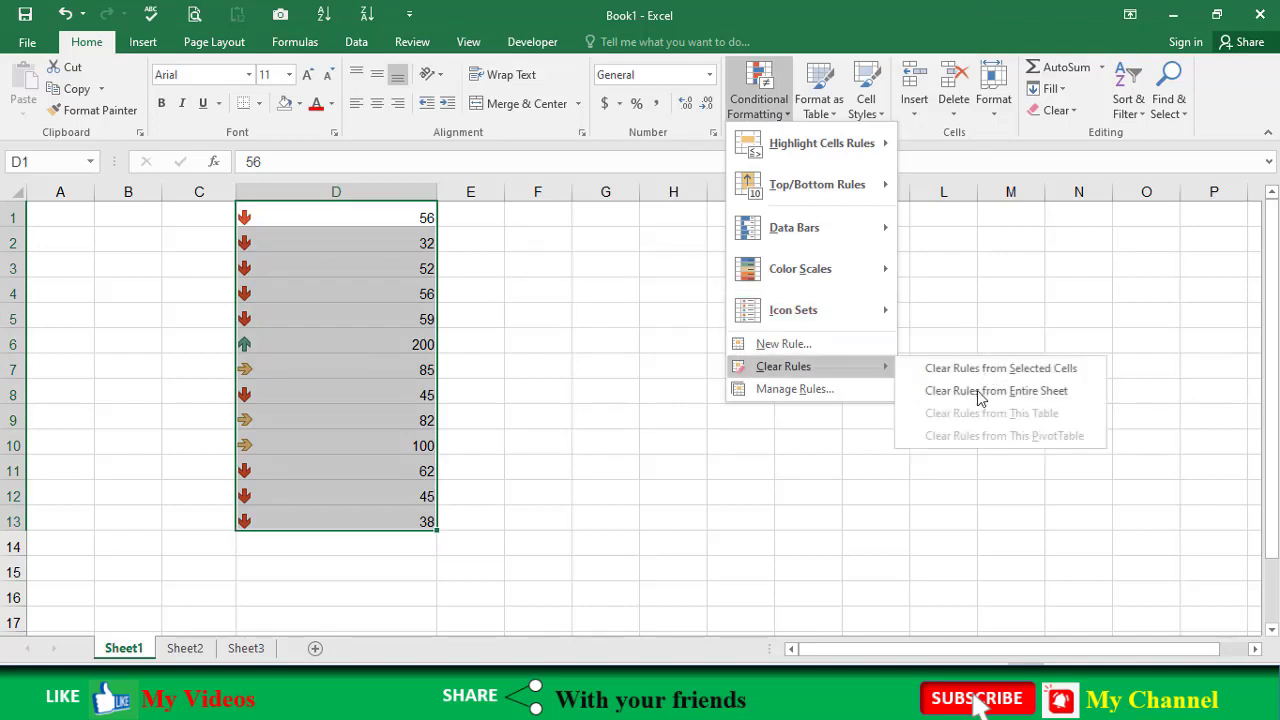
pyautogui.press('Down')
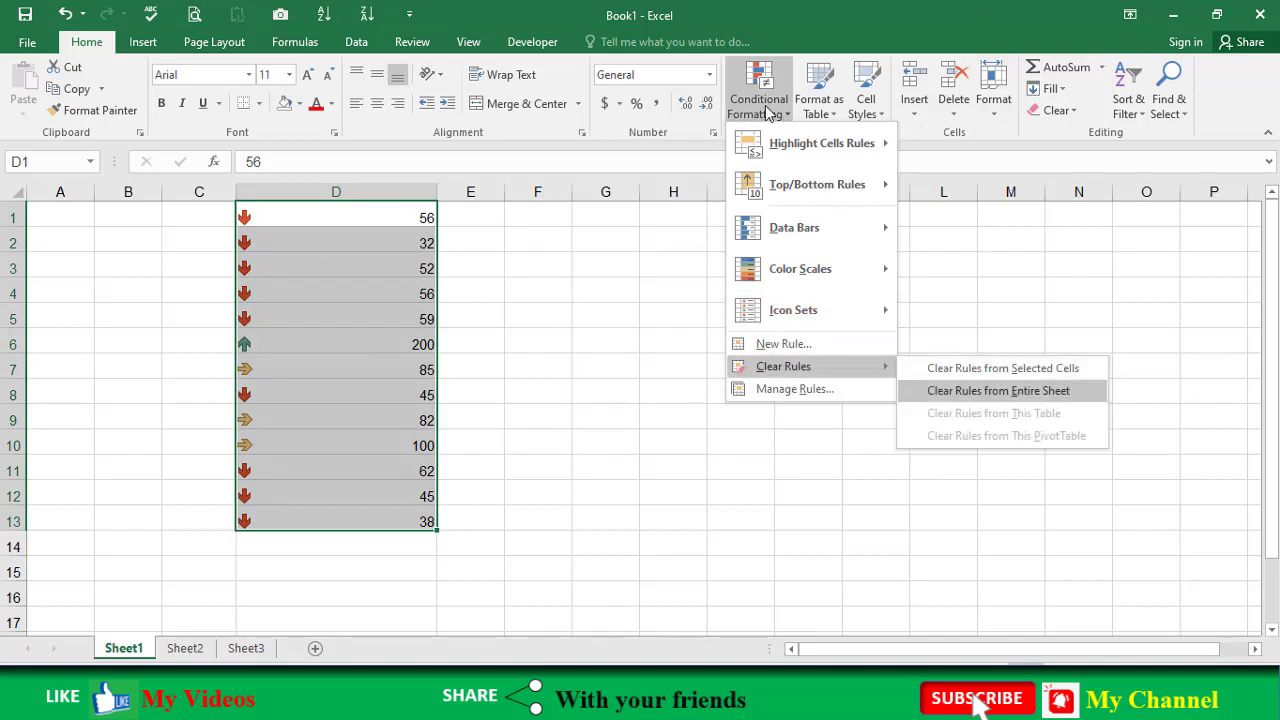
pyautogui.press('Return')
# - Apply a coloured arrows icon set to the numbers in D1:D13
pyautogui.hotkey('alt', 'h')
pyautogui.press('l')
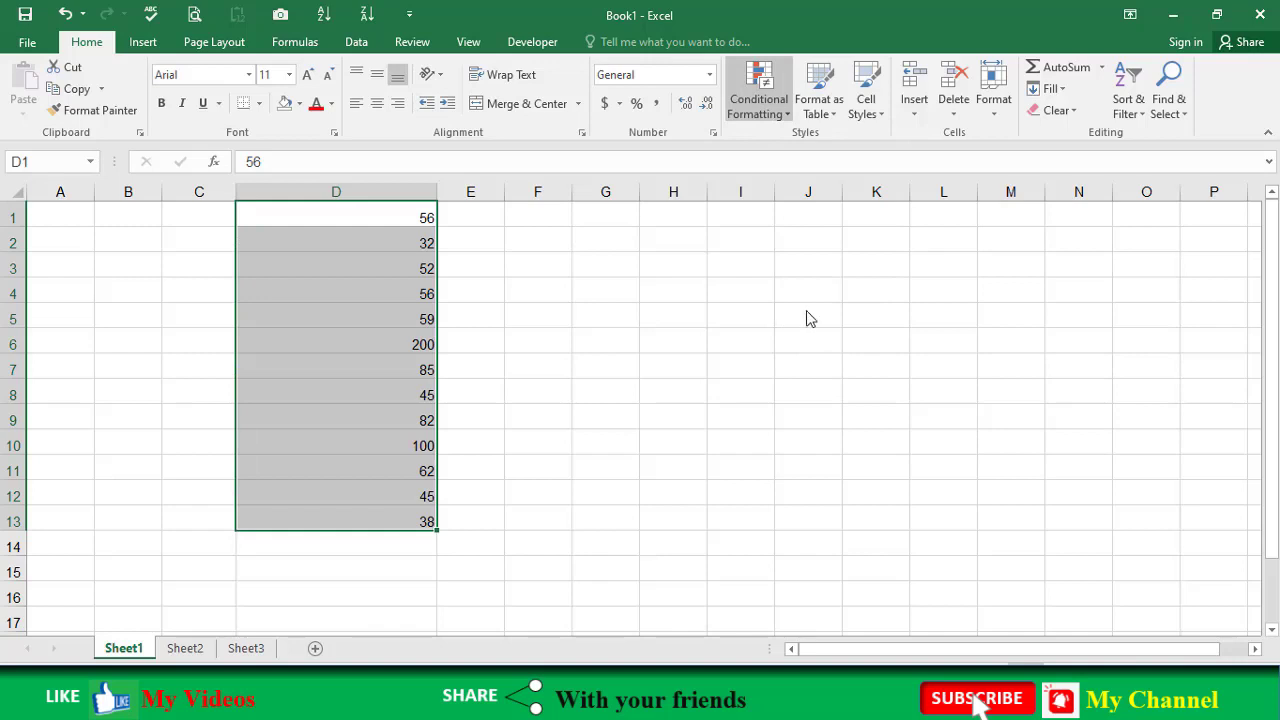
pyautogui.press('s')
pyautogui.press('i')
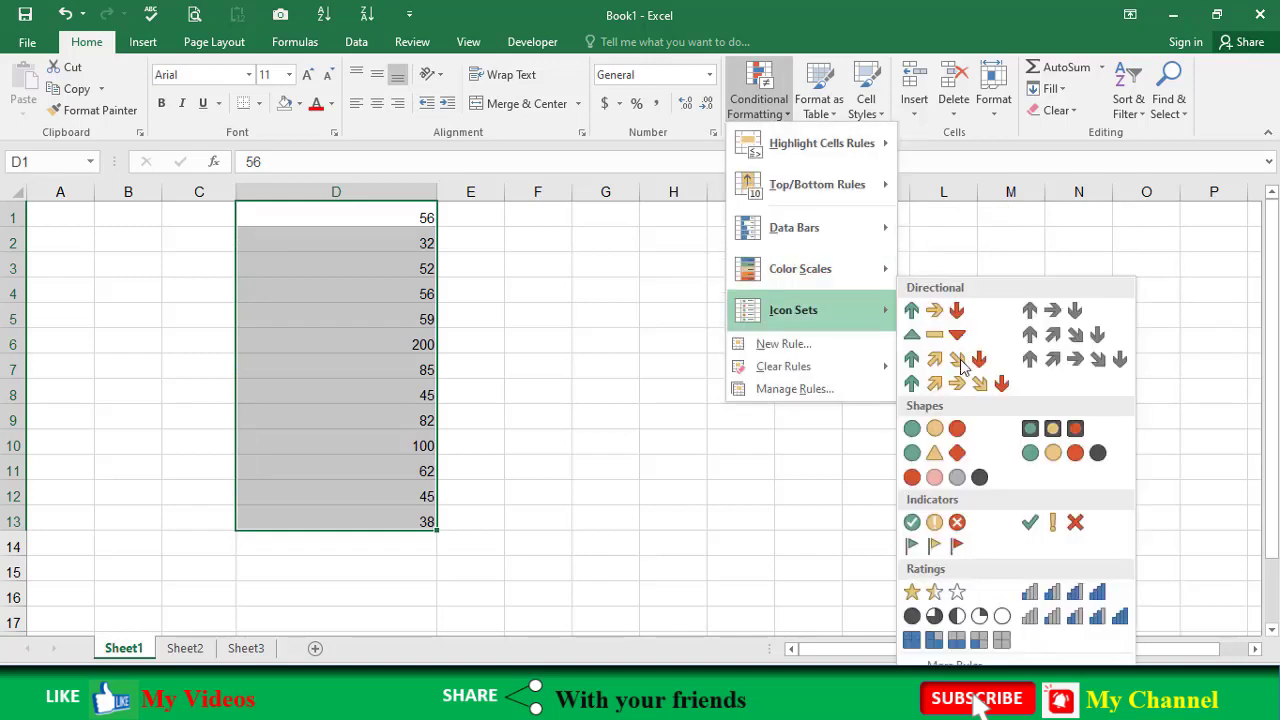
pyautogui.press('Down')
pyautogui.press('Down')
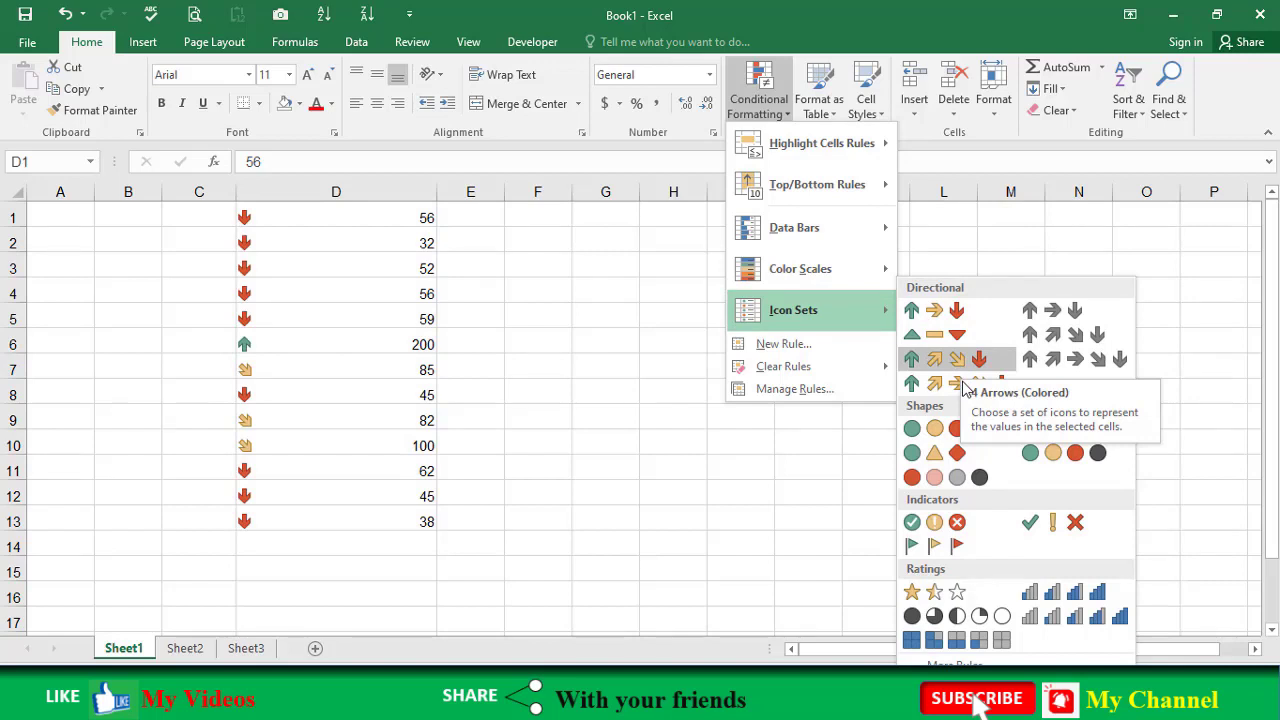
pyautogui.click(764, 104)
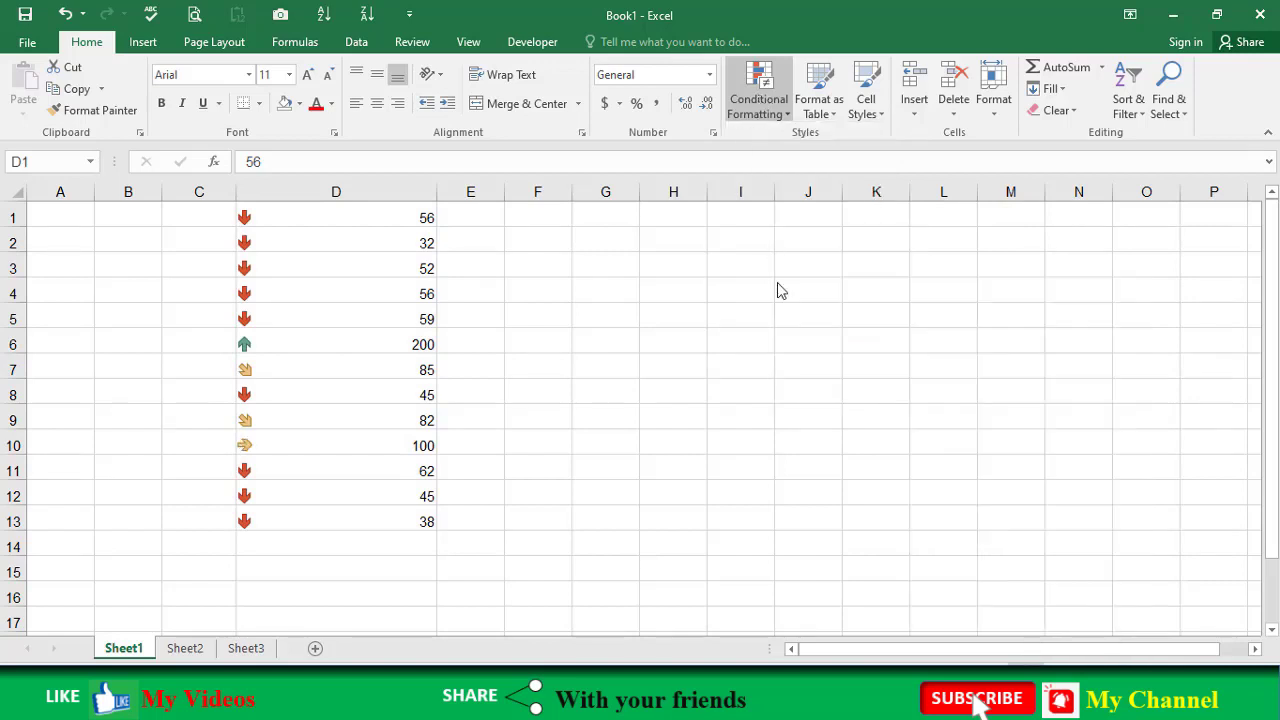
pyautogui.hotkey('ctrl', 'shift', 'Down')
pyautogui.hotkey('alt', 'h')
# - Open the icon-set rule for editing and review its top icon and 60 percent threshold
pyautogui.press('l')
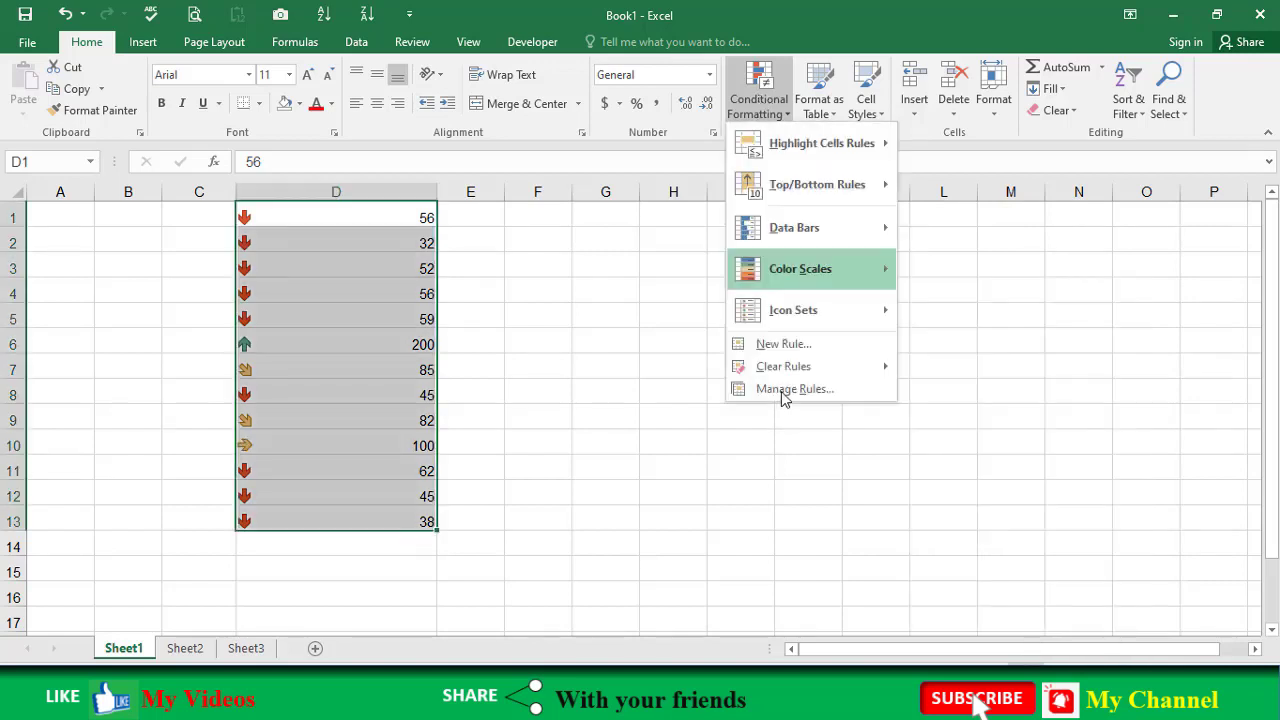
pyautogui.press('Return')
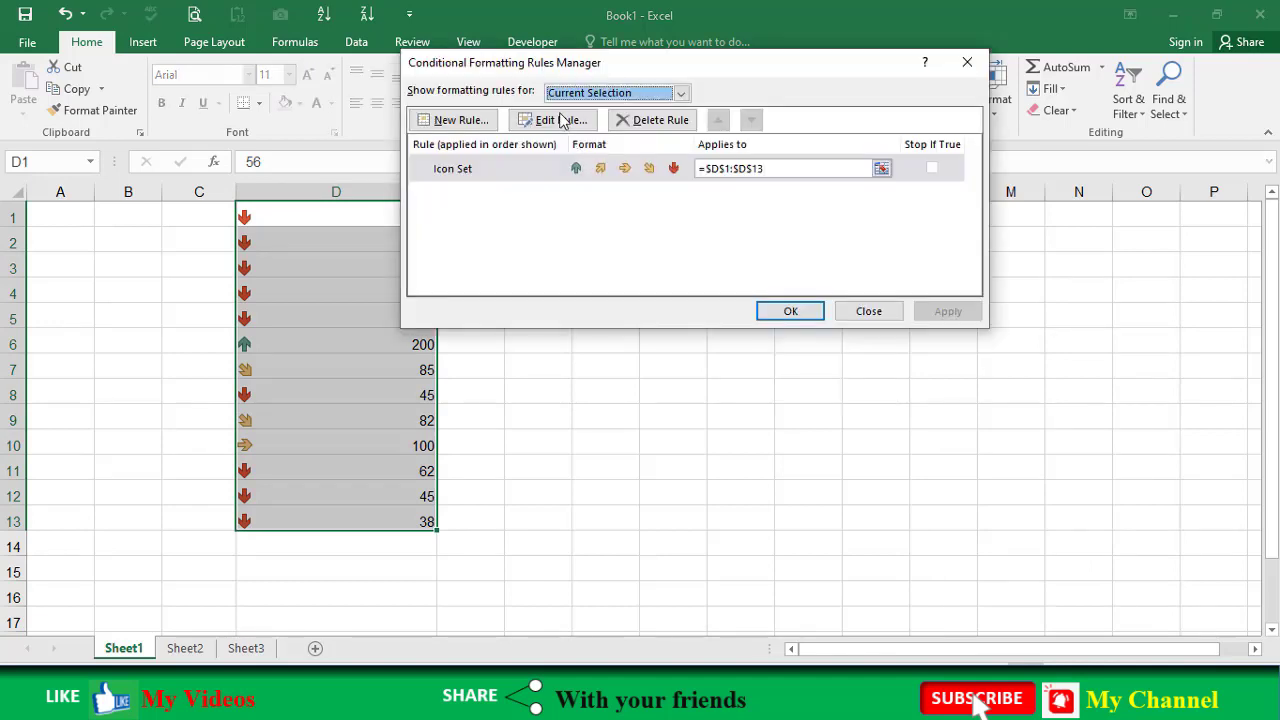
pyautogui.hotkey('alt', 'e')
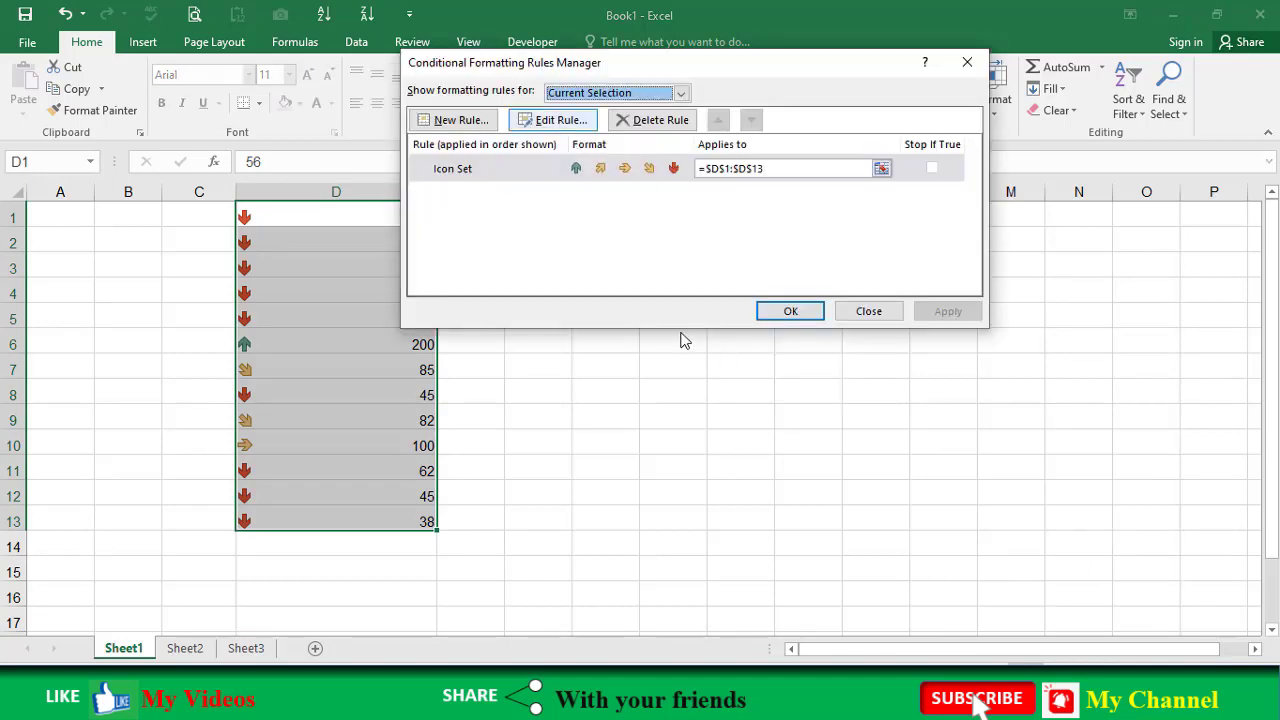
pyautogui.press('Return')
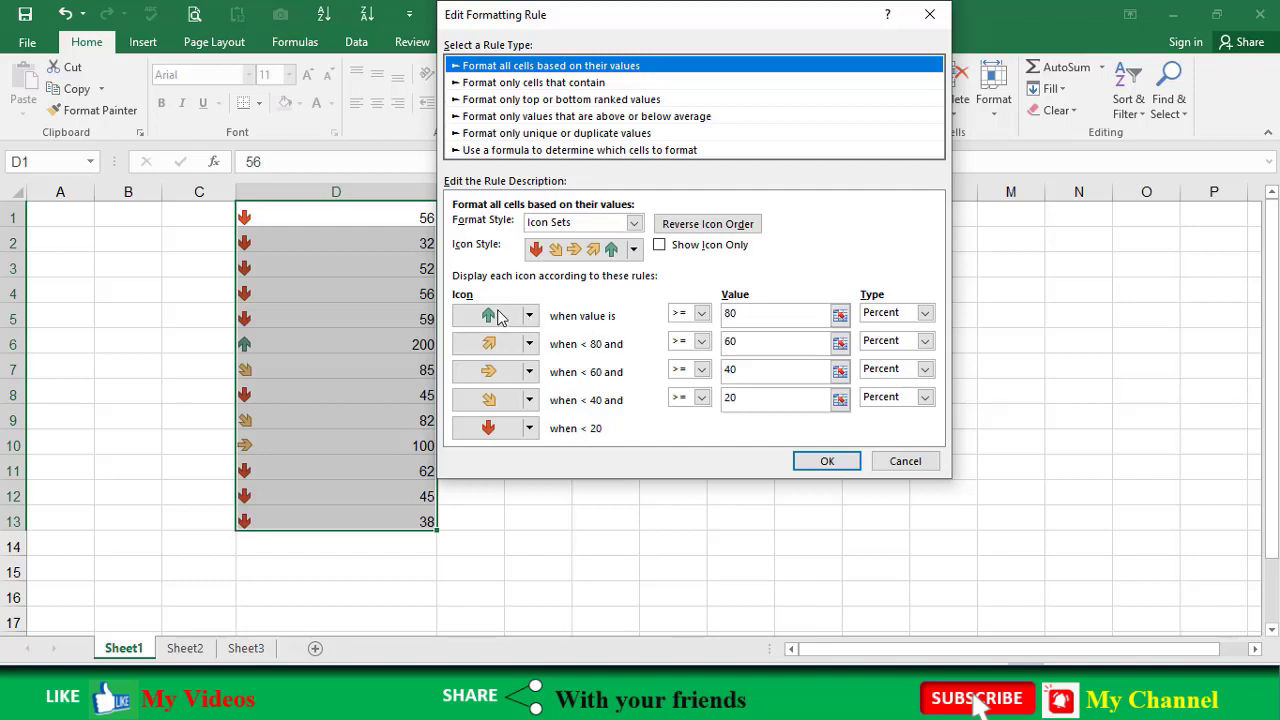
pyautogui.click(499, 317)
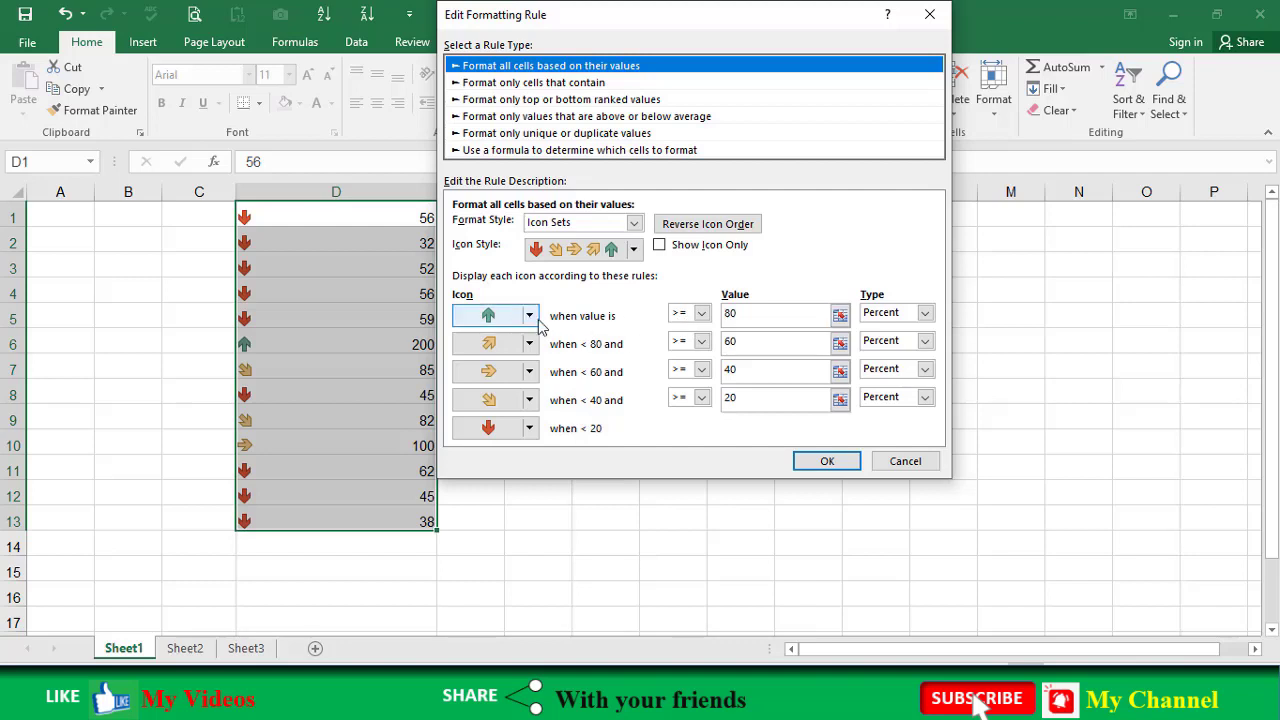
pyautogui.click(747, 341)
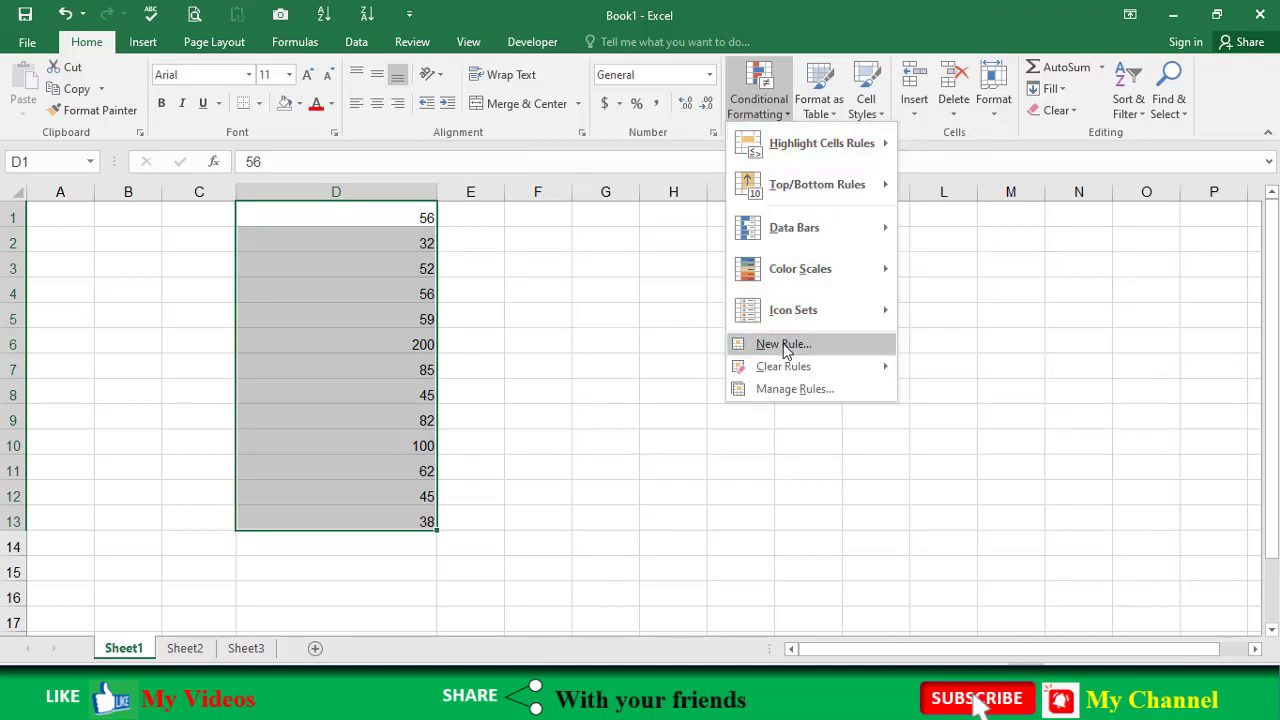
# - Start a new rule and try the 3-Color Scale and Data Bar format styles
pyautogui.click(781, 345)
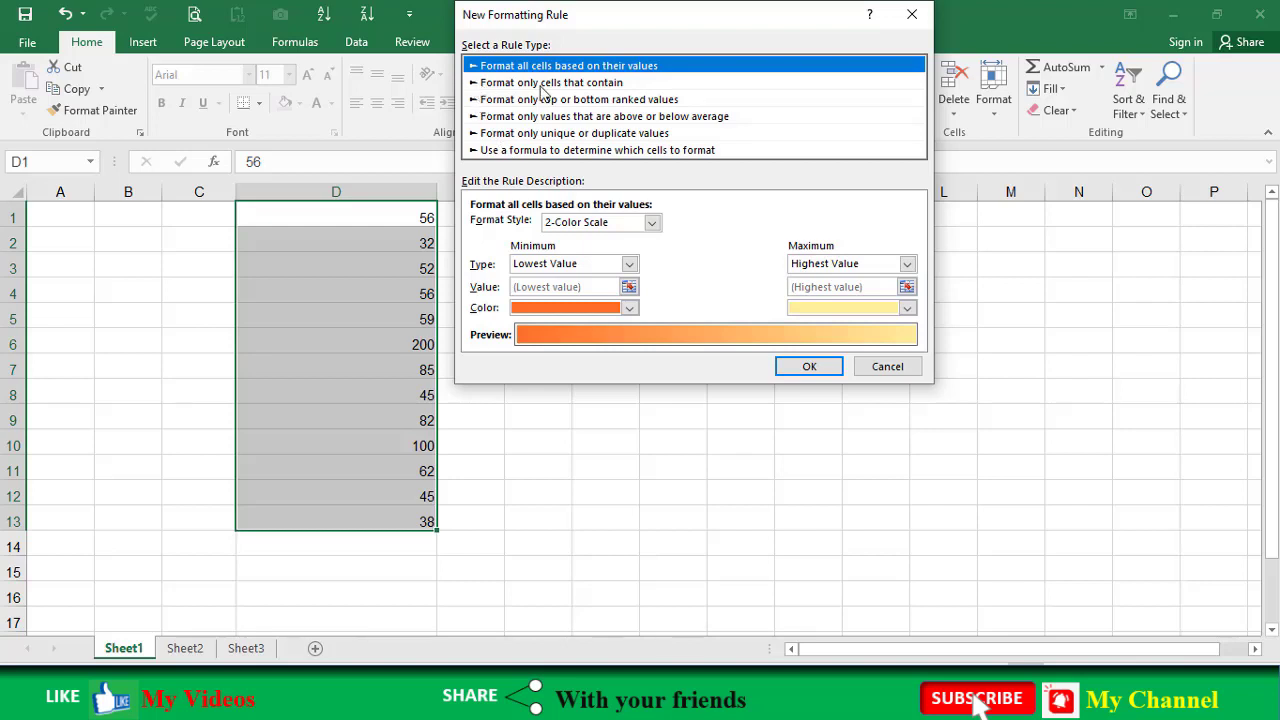
pyautogui.click(567, 228)
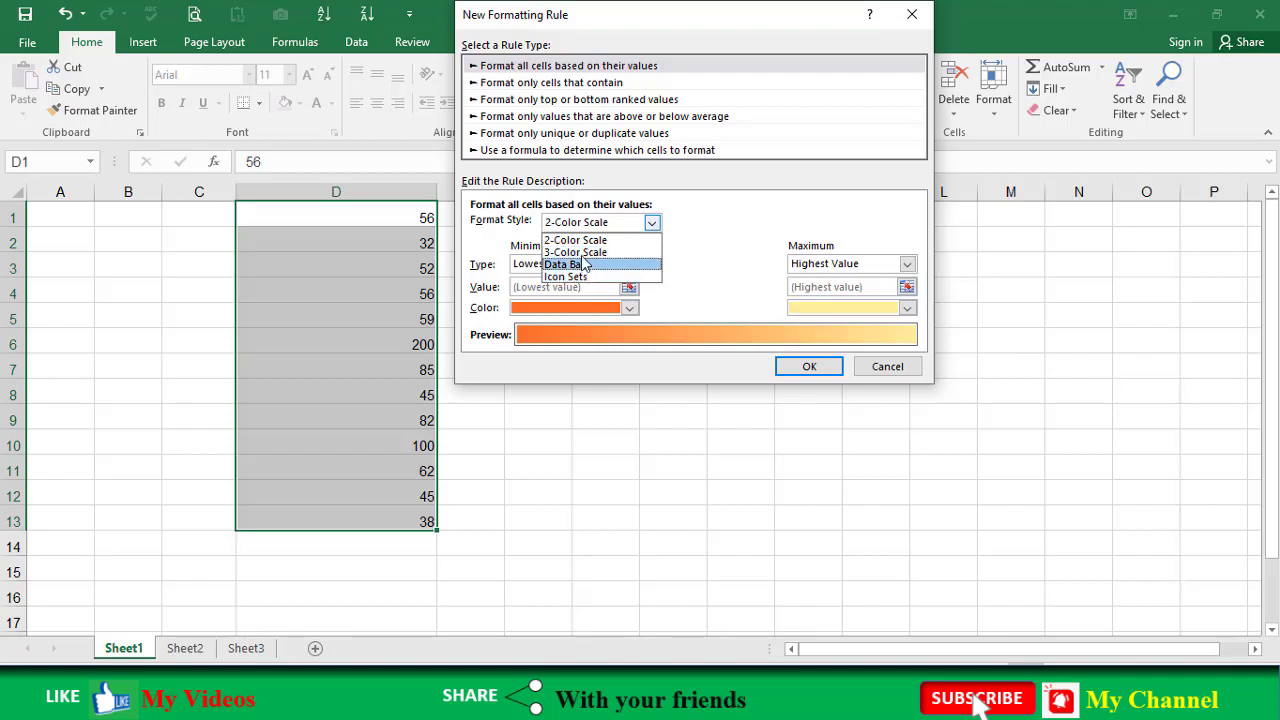
pyautogui.press('Down')
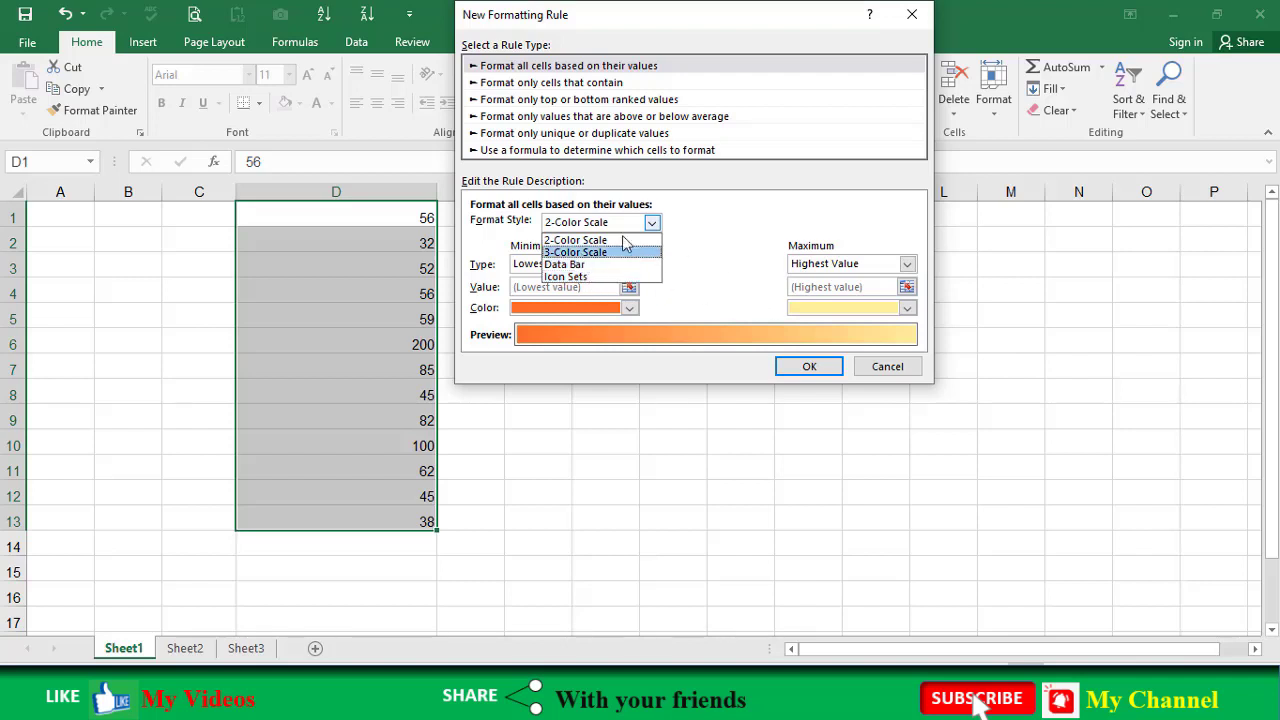
pyautogui.click(575, 252)
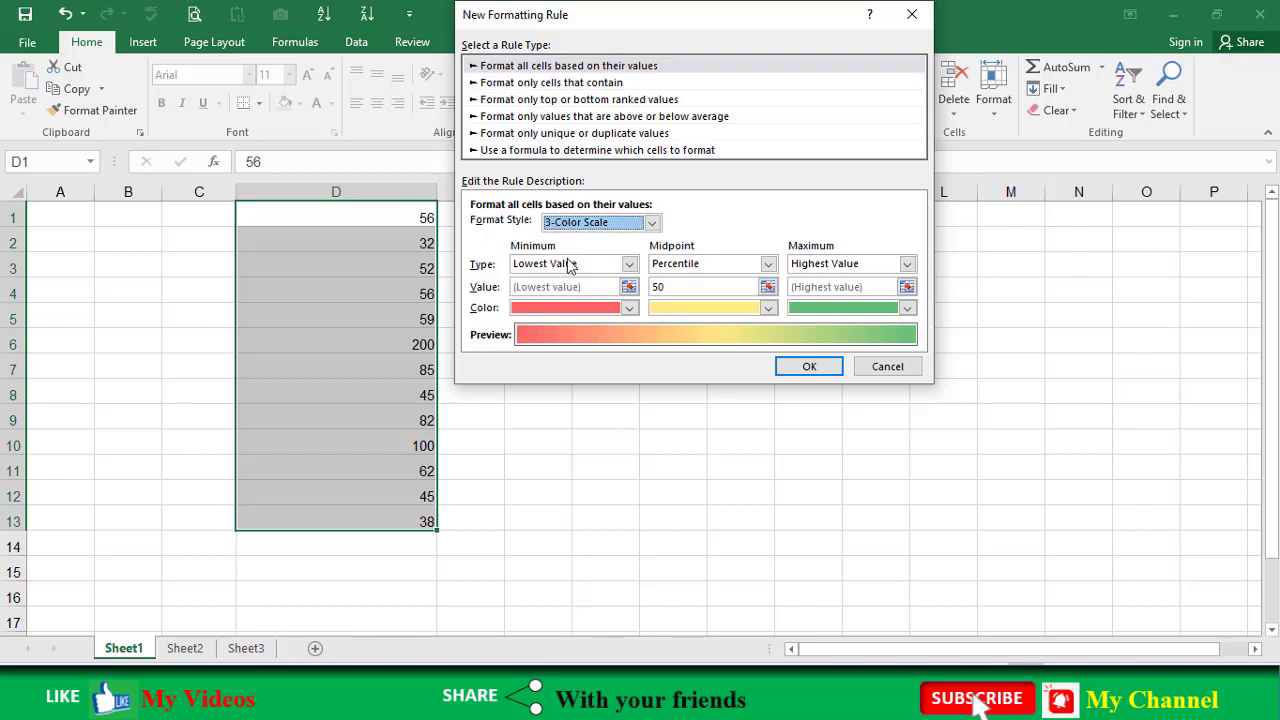
pyautogui.hotkey('alt', 'Down')
pyautogui.press('Down')
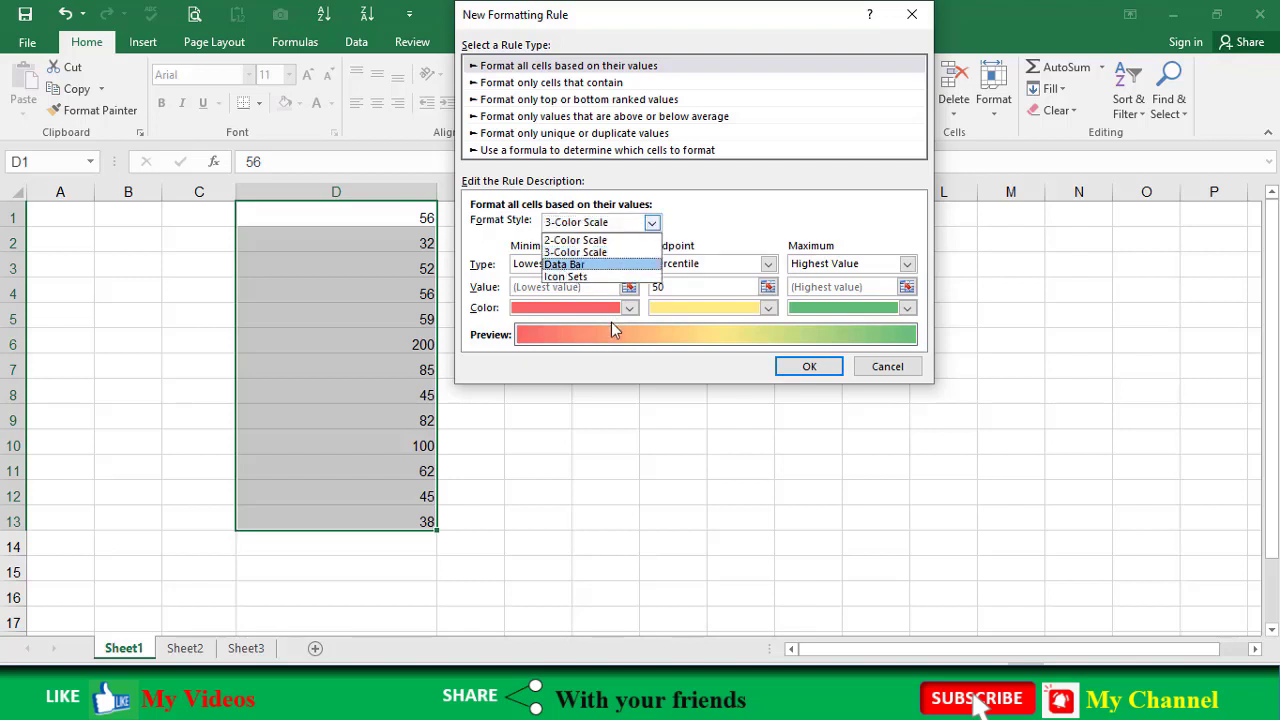
pyautogui.press('Return')
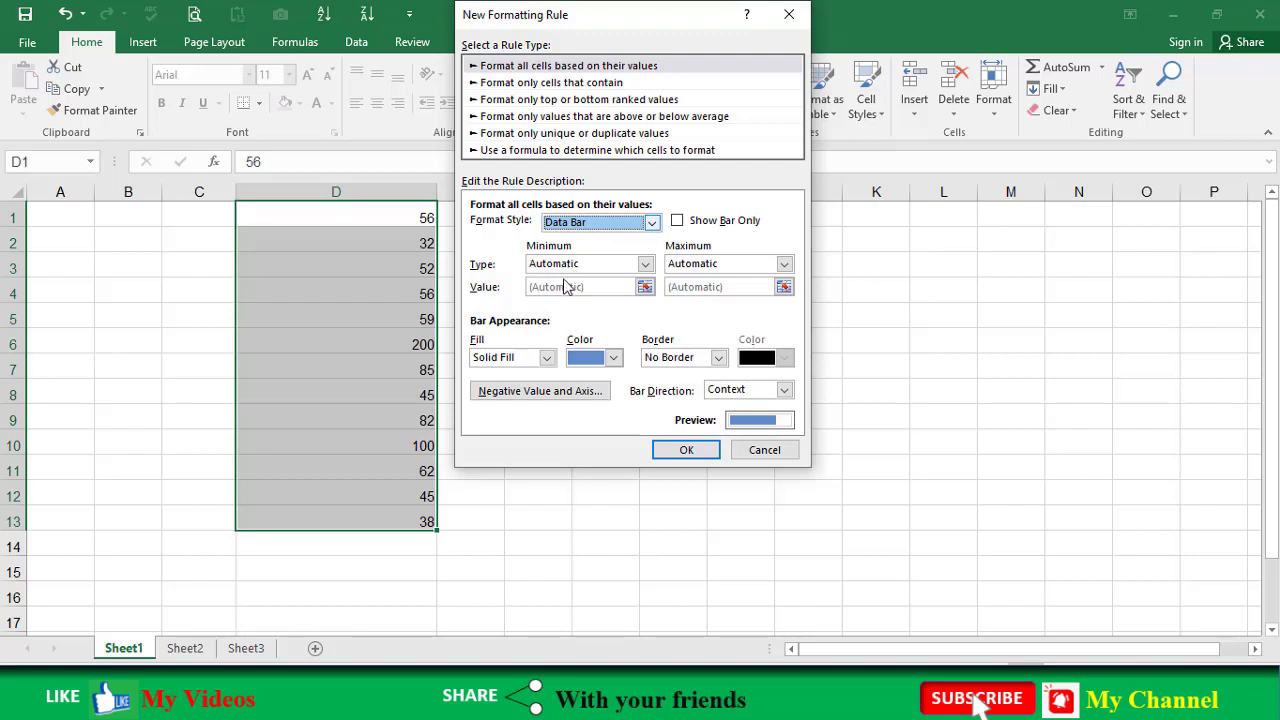
# - Browse the Icon Sets styles without choosing one, then switch to a formula-based rule type
pyautogui.hotkey('alt', 'Down')
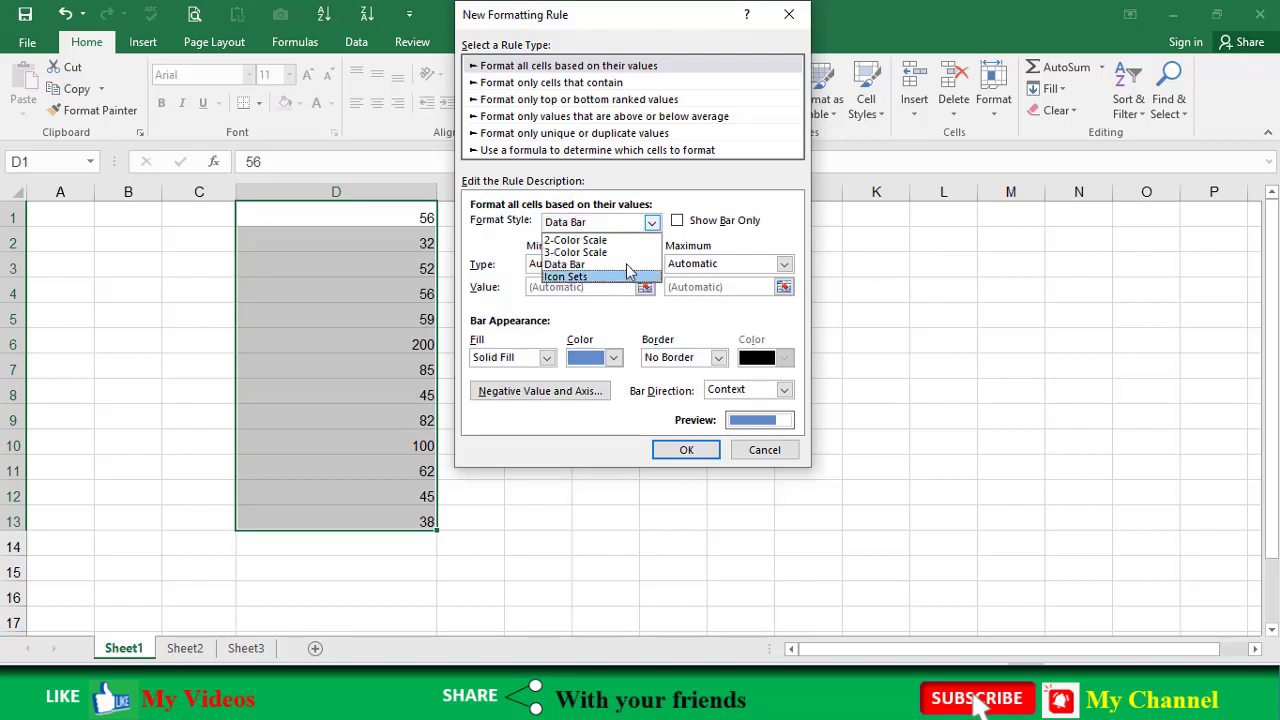
pyautogui.click(628, 276)
pyautogui.click(652, 249)
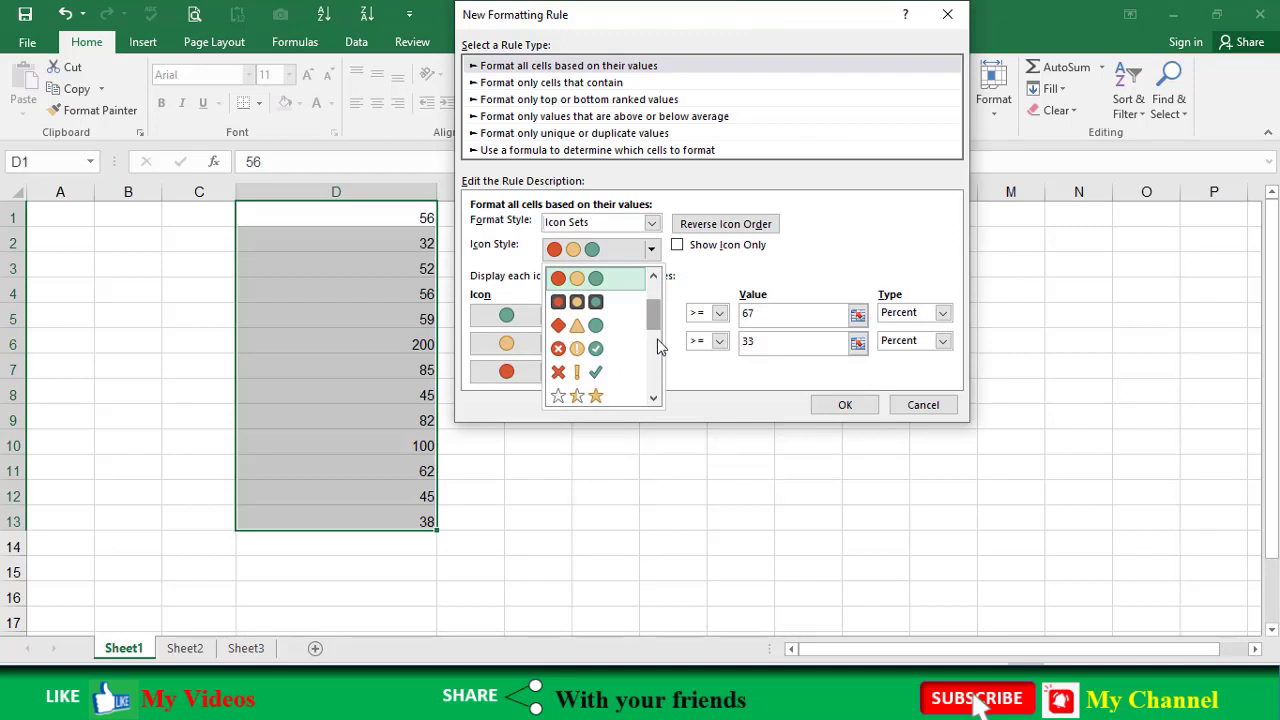
pyautogui.scroll(-1, 659, 342)
pyautogui.scroll(-1, 659, 367)
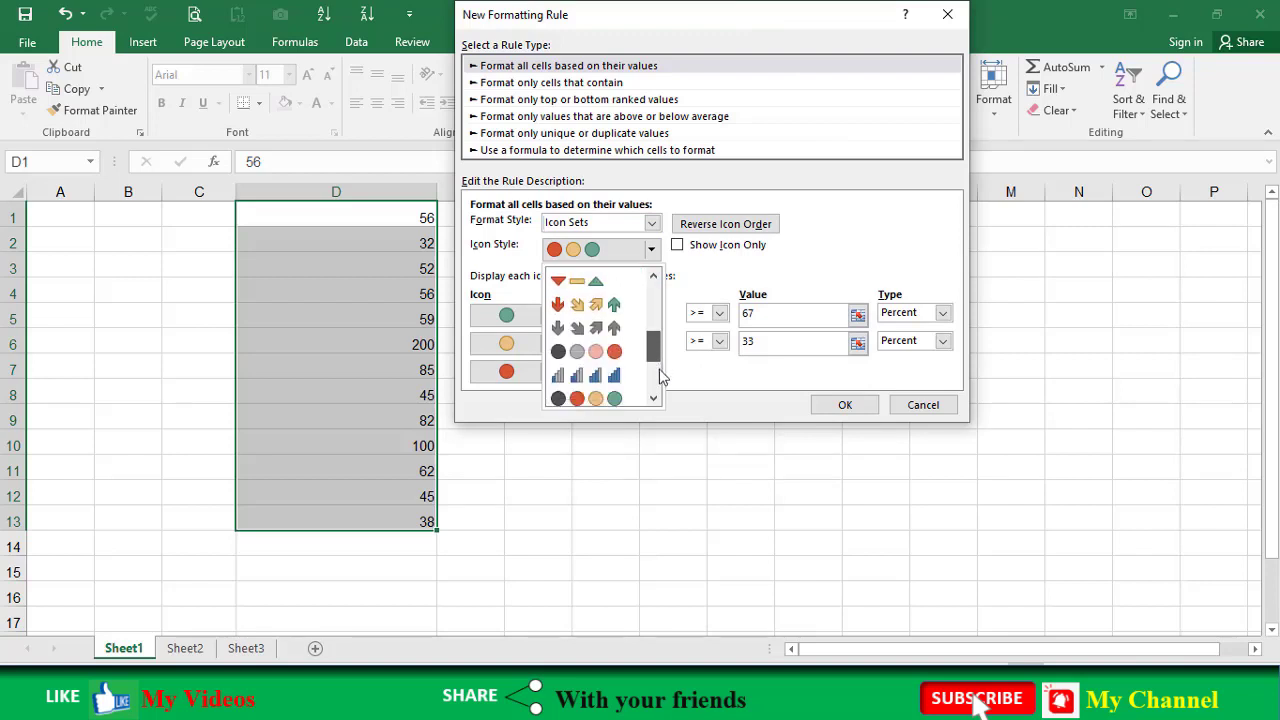
pyautogui.scroll(-1, 662, 378)
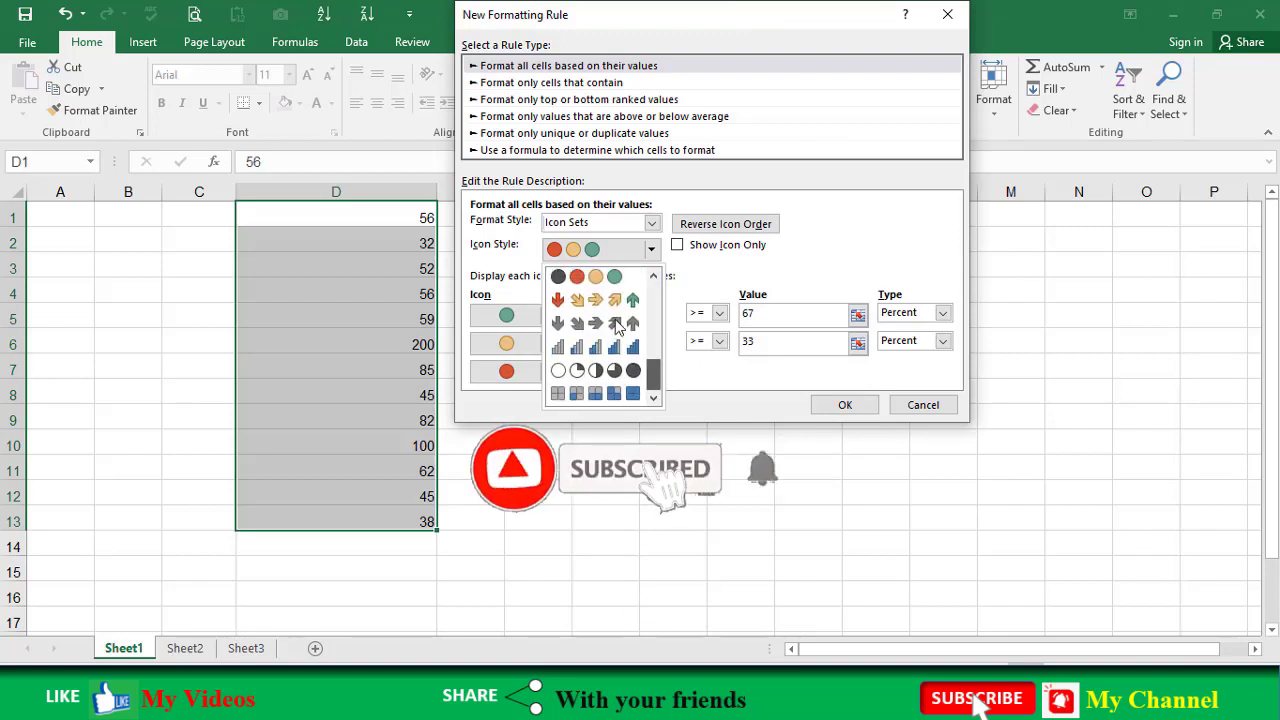
pyautogui.scroll(-1, 660, 378)
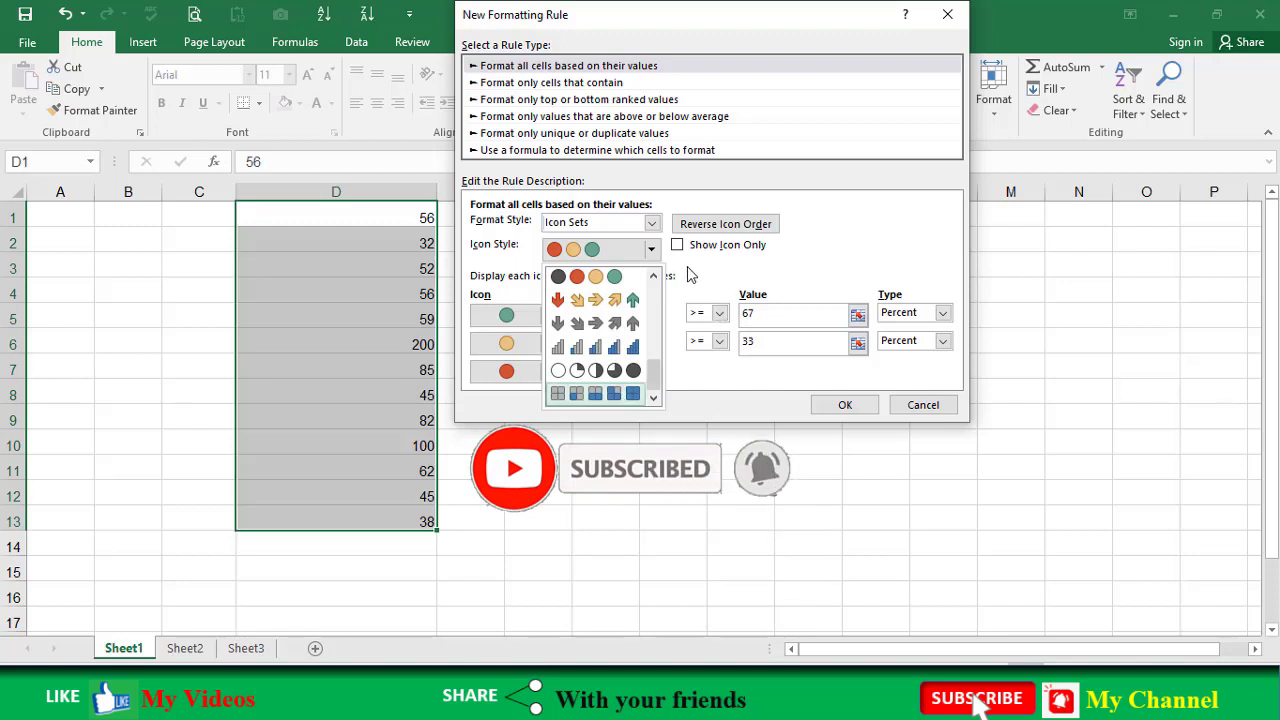
pyautogui.click(646, 231)
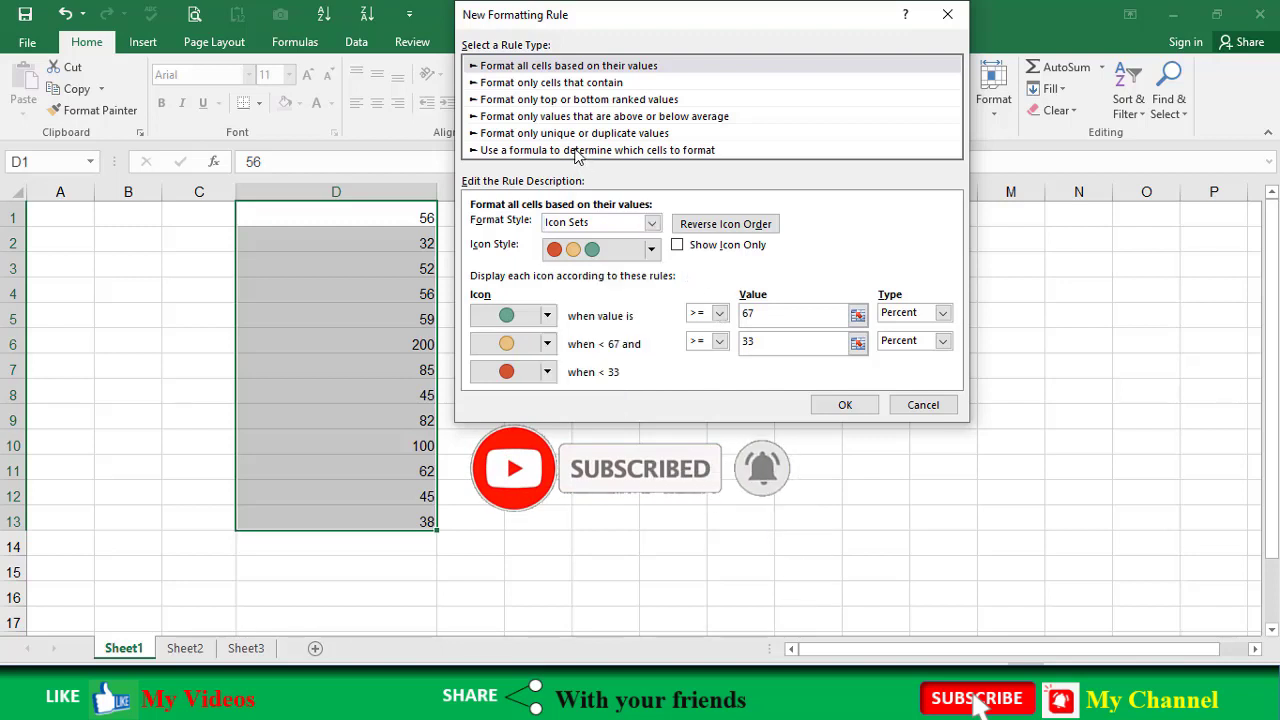
pyautogui.click(576, 152)
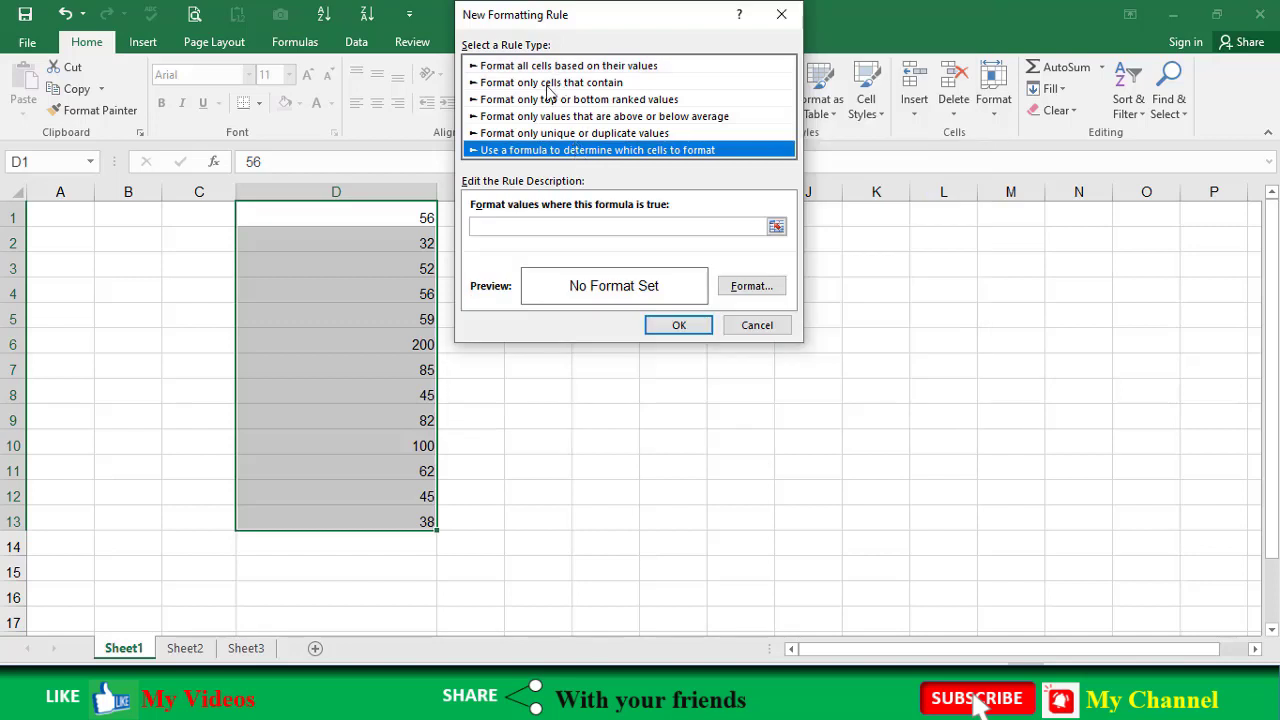
# - Set the rule to format cells whose value is between 50 and 100
pyautogui.click(550, 84)
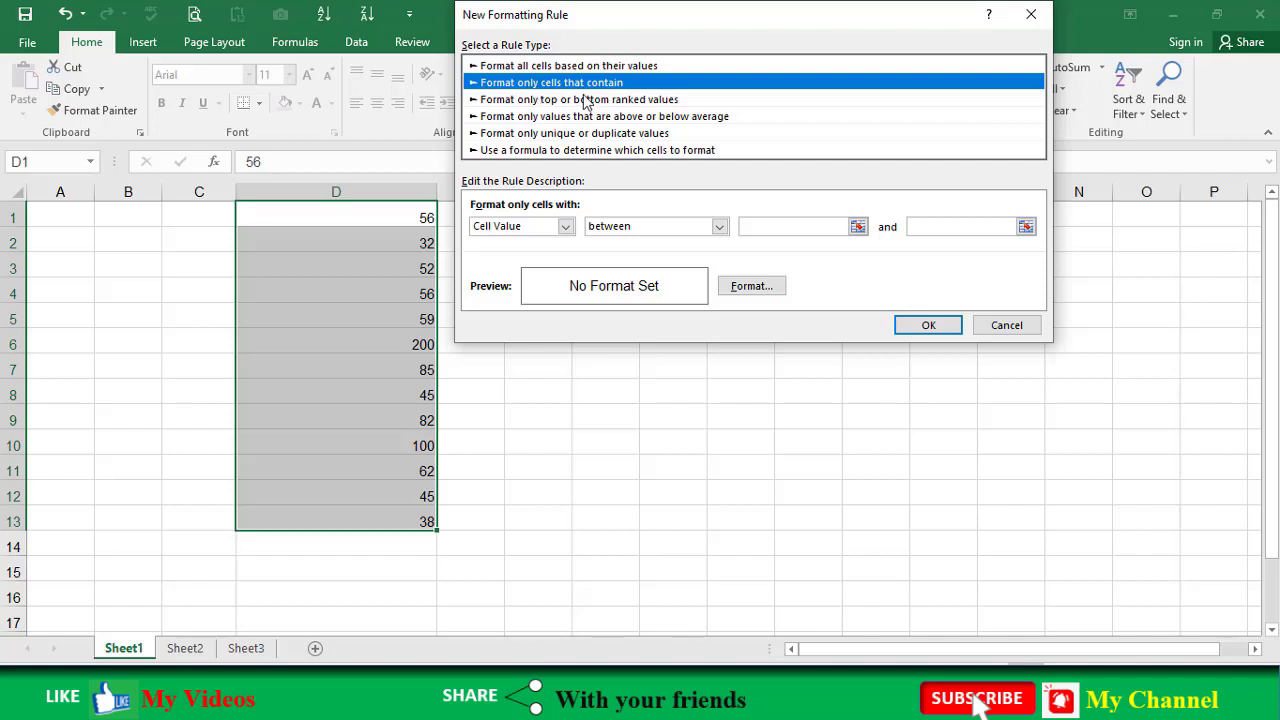
pyautogui.click(518, 228)
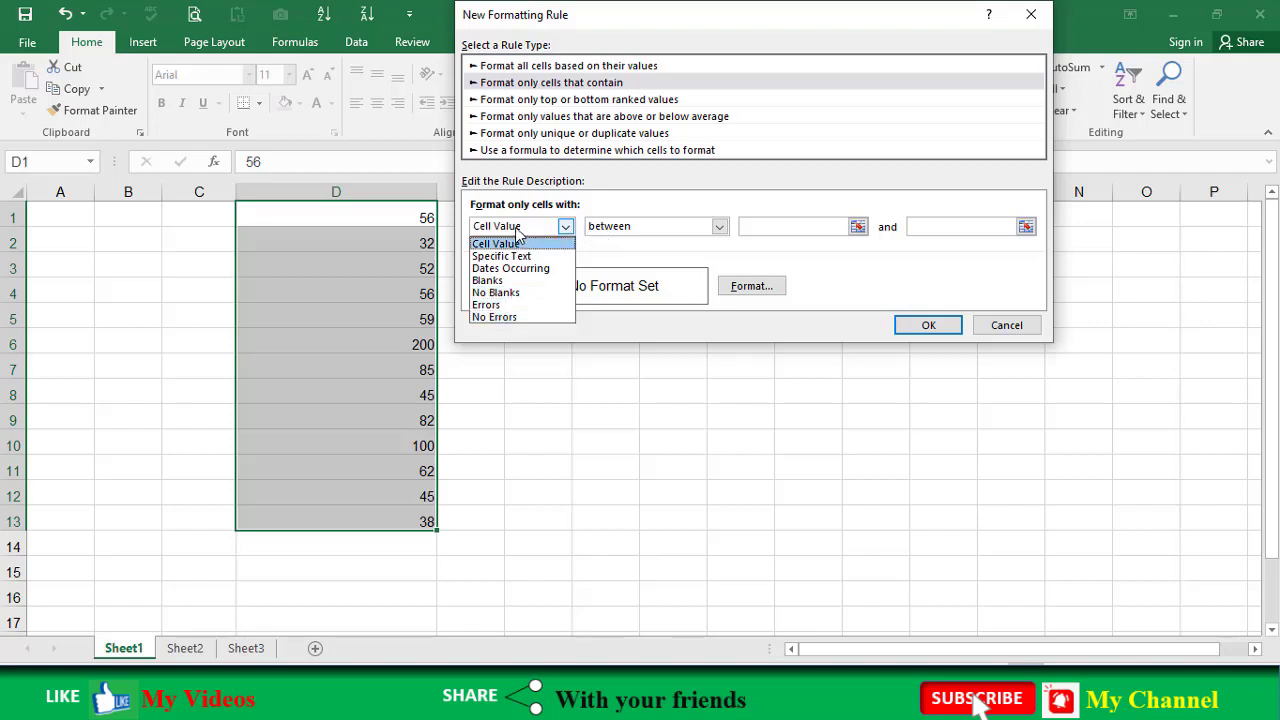
pyautogui.click(632, 228)
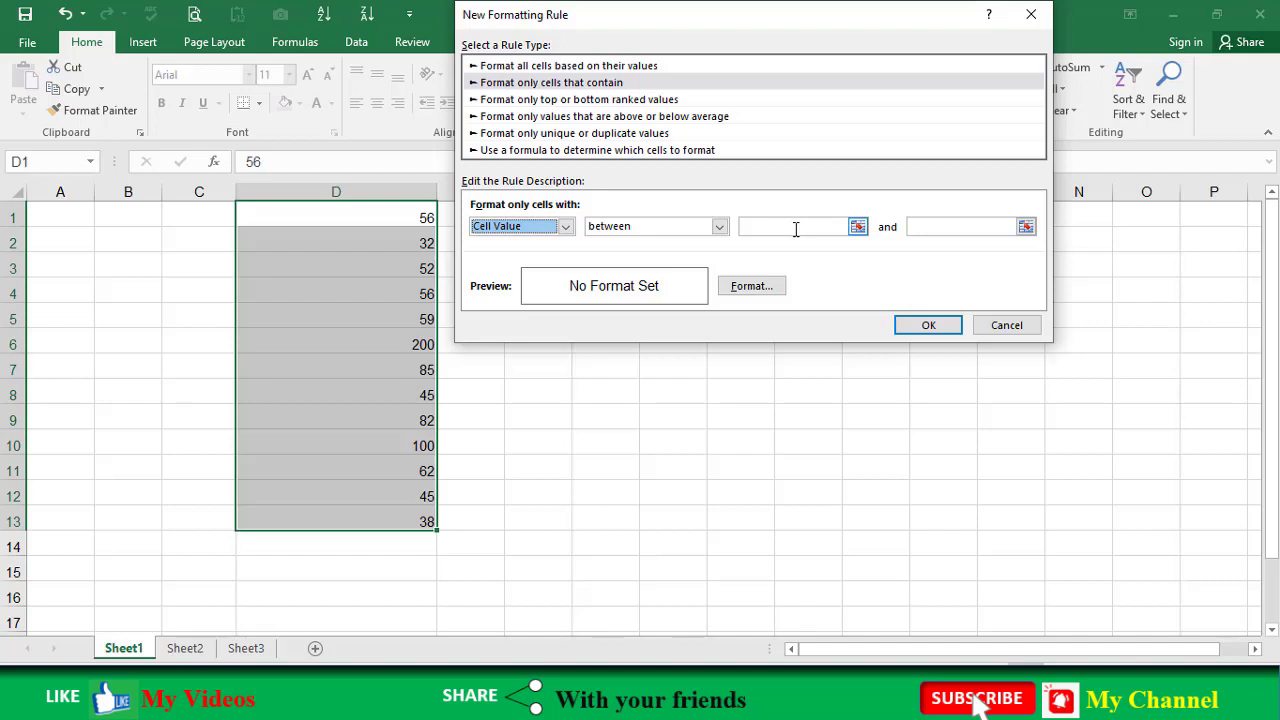
pyautogui.click(790, 227)
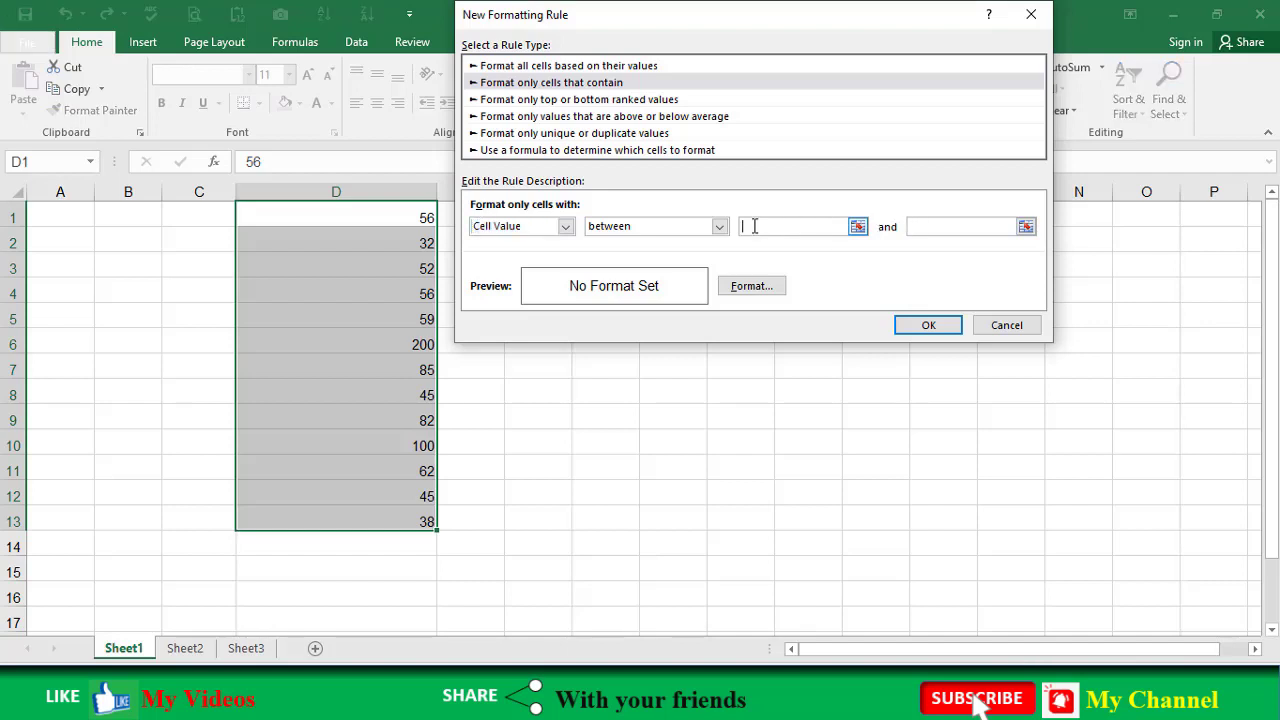
pyautogui.write('50')
pyautogui.click(931, 230)
pyautogui.write('100')
# - Give the between-50-and-100 rule a yellow fill and apply it
pyautogui.click(745, 287)
pyautogui.click(625, 48)
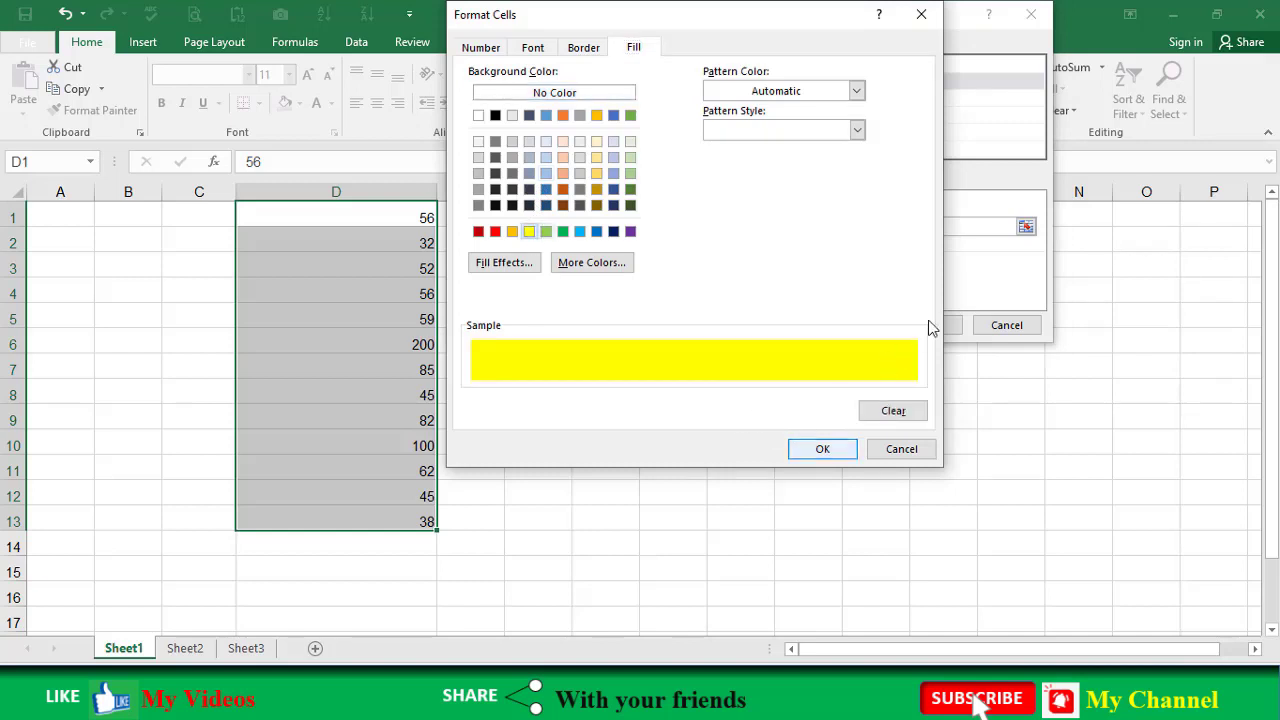
pyautogui.press('Return')
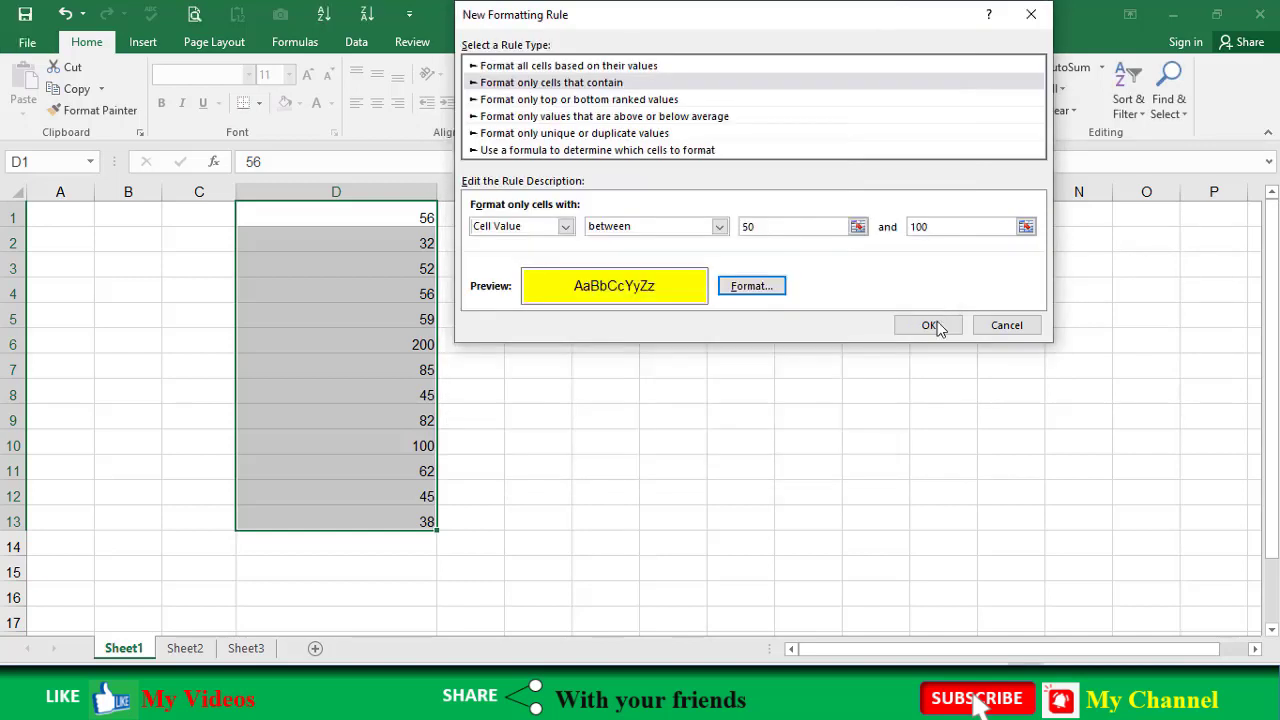
pyautogui.click(938, 328)
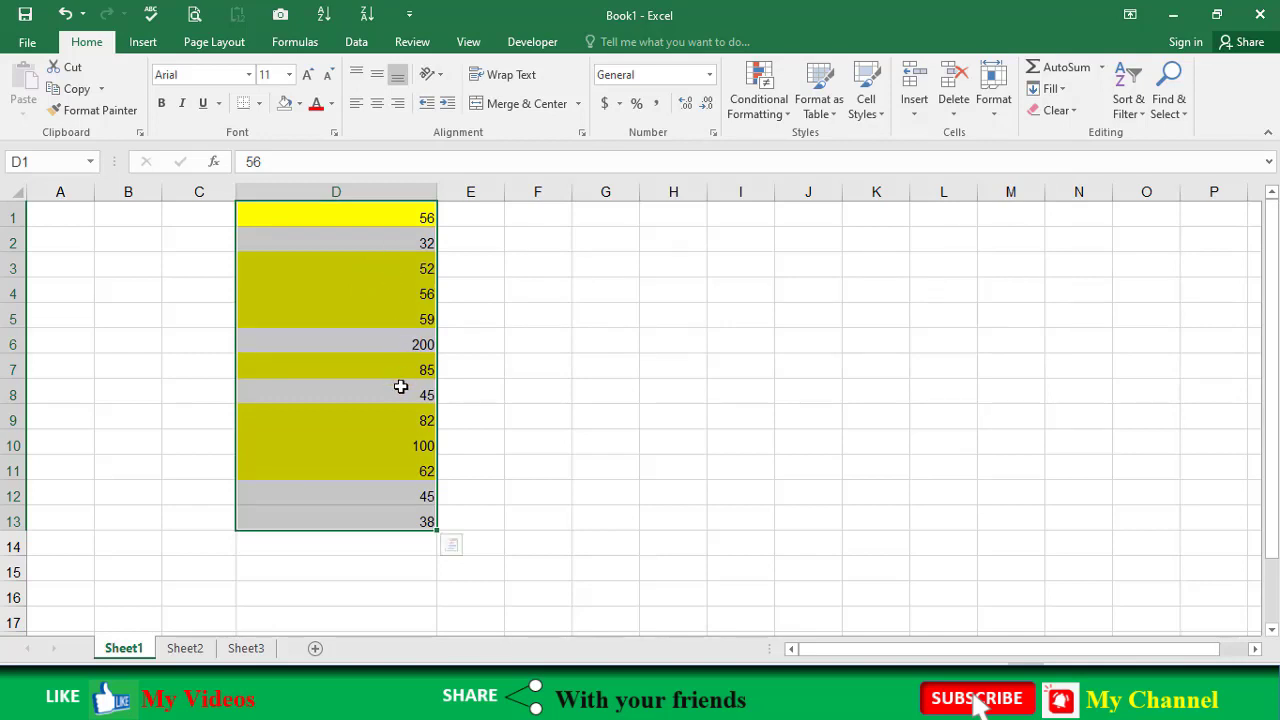
# - Clear all rules from the sheet and start a top/bottom ranked values rule
pyautogui.moveTo(397, 520)
pyautogui.click(757, 125)
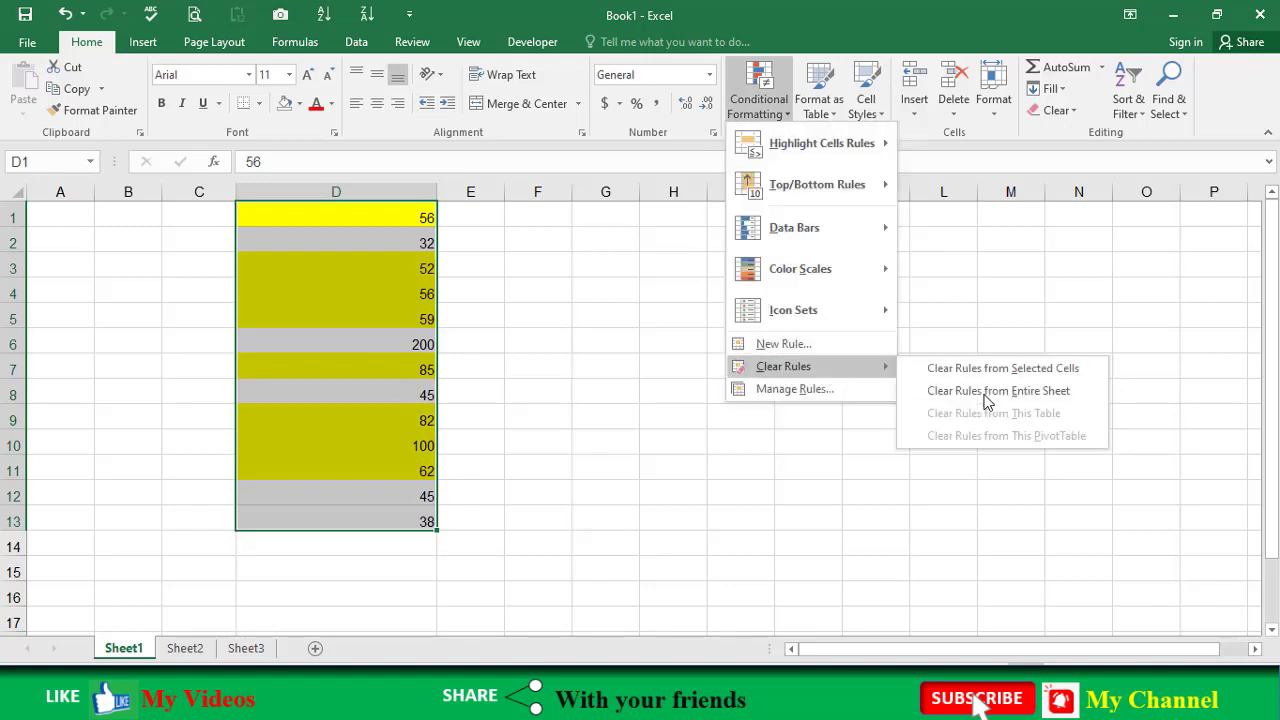
pyautogui.click(990, 390)
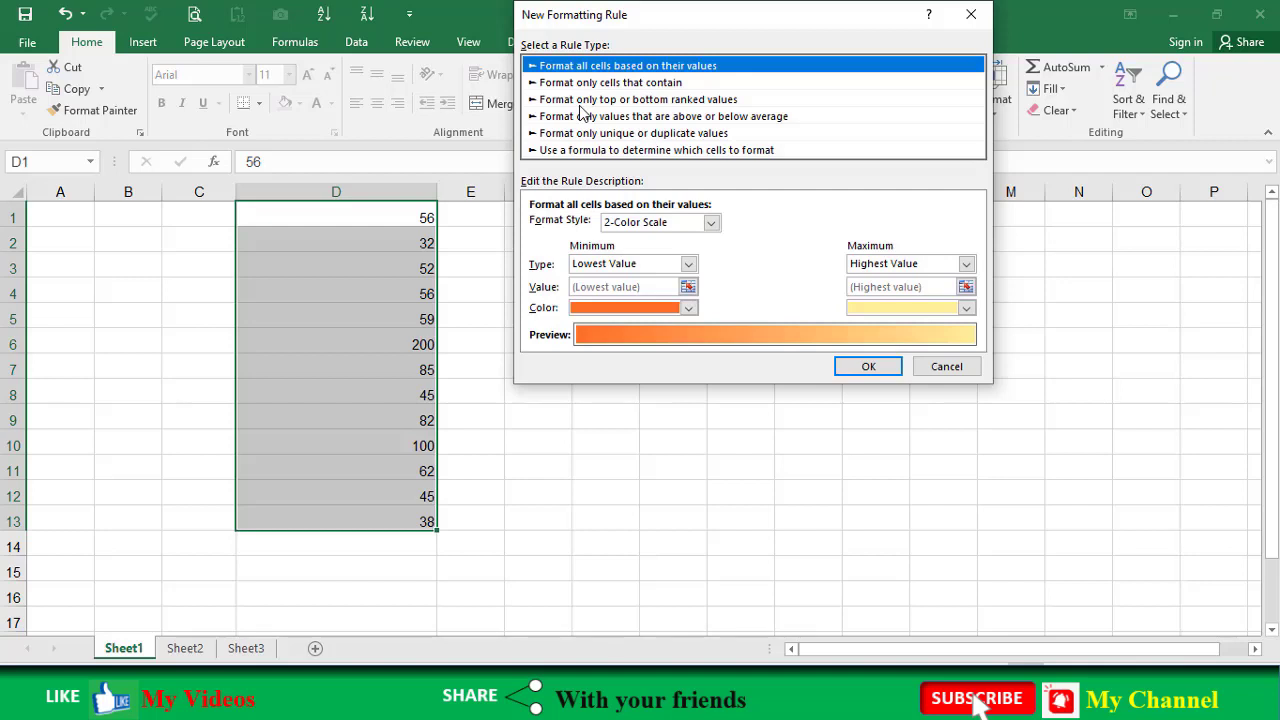
pyautogui.click(603, 104)
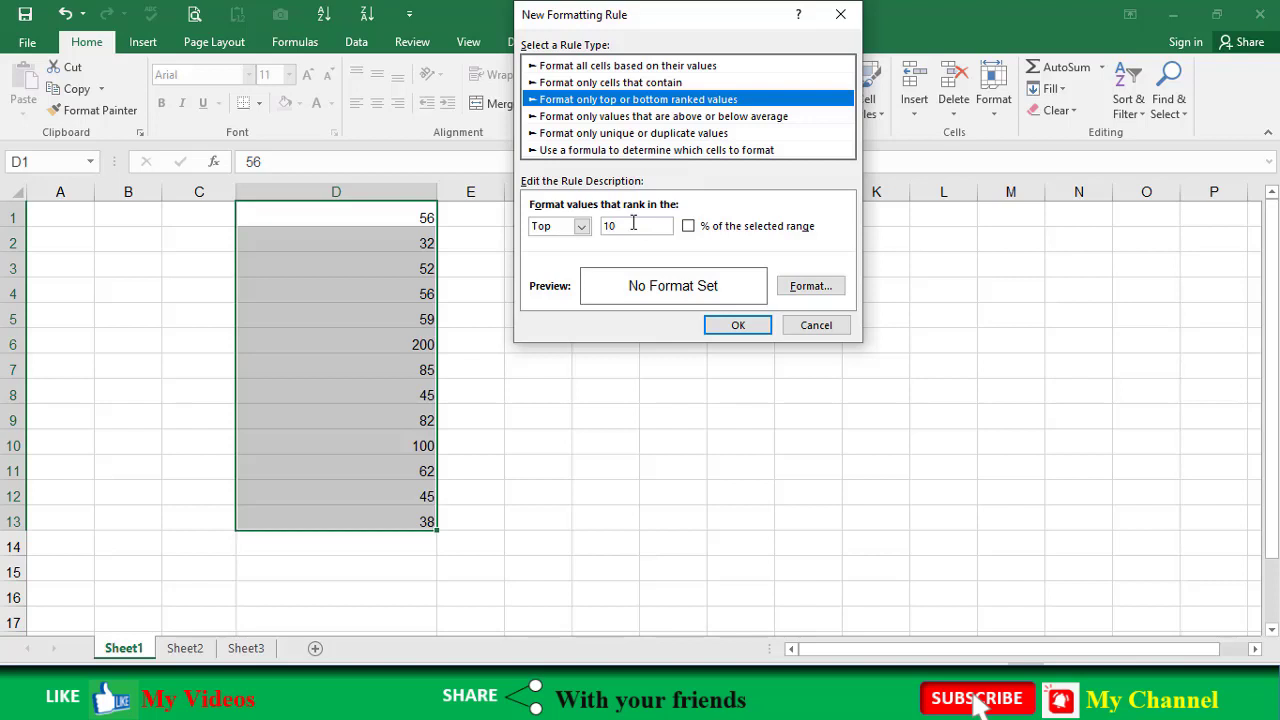
# - Set the ranked rule to Bottom 10, then cancel it without applying
pyautogui.click(557, 226)
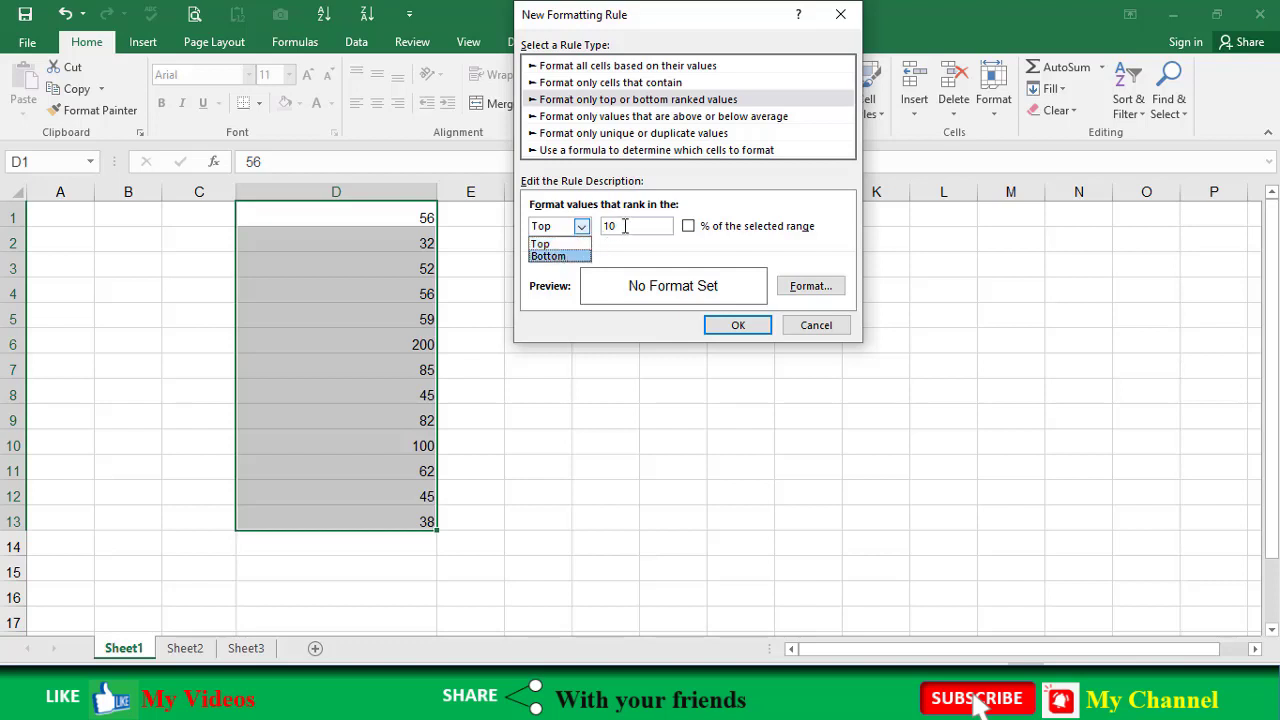
pyautogui.press('Return')
pyautogui.click(625, 226)
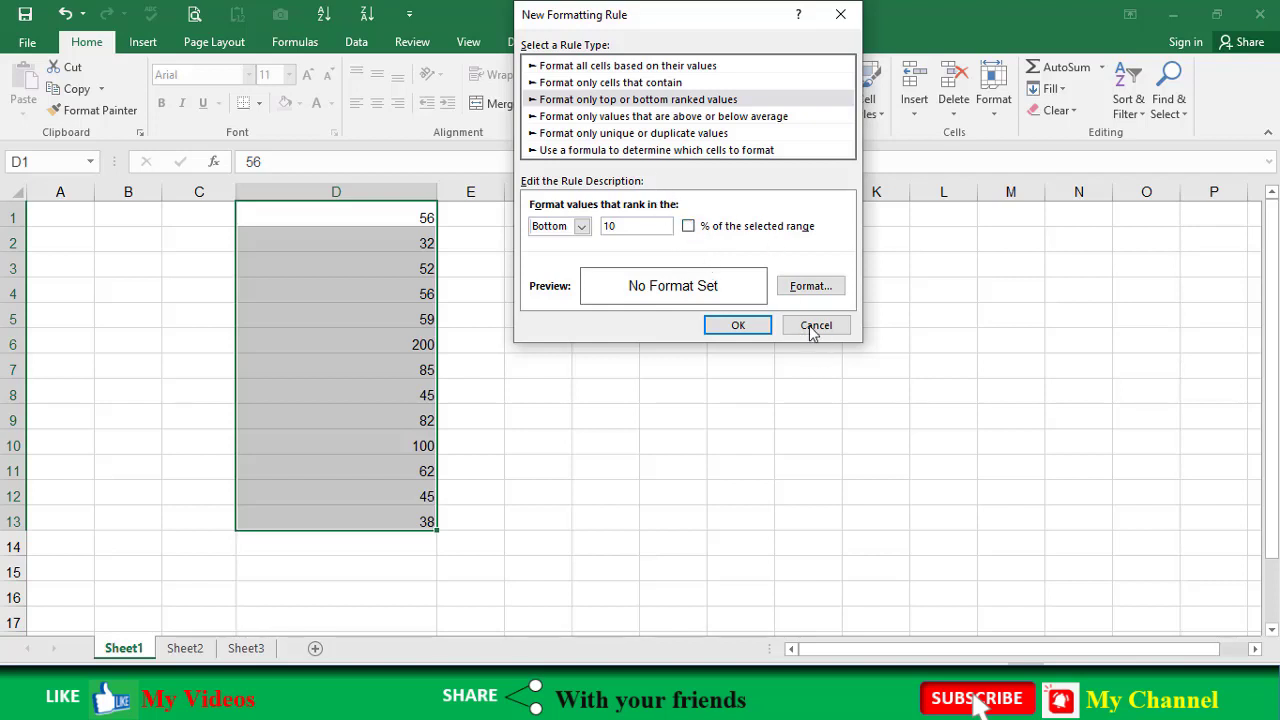
pyautogui.moveTo(812, 333); pyautogui.dragTo(778, 150)
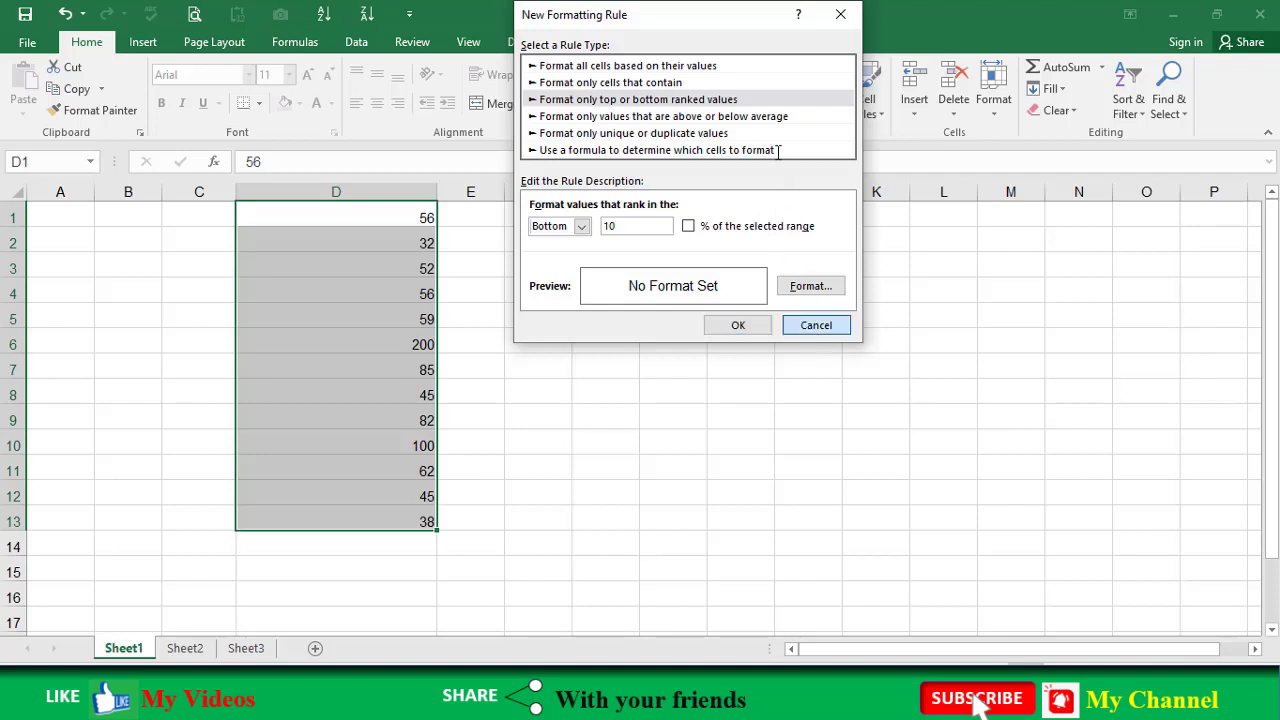
pyautogui.press('Escape')
pyautogui.click(758, 100)
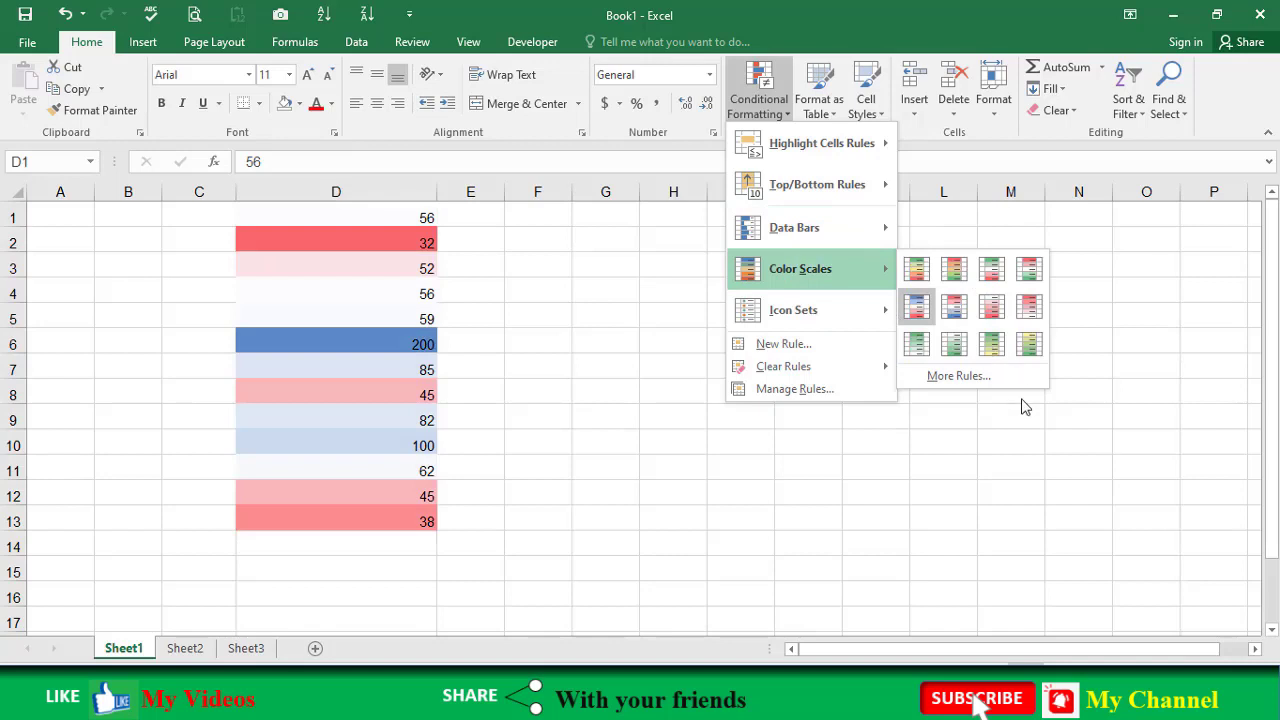
pyautogui.moveTo(793, 310)
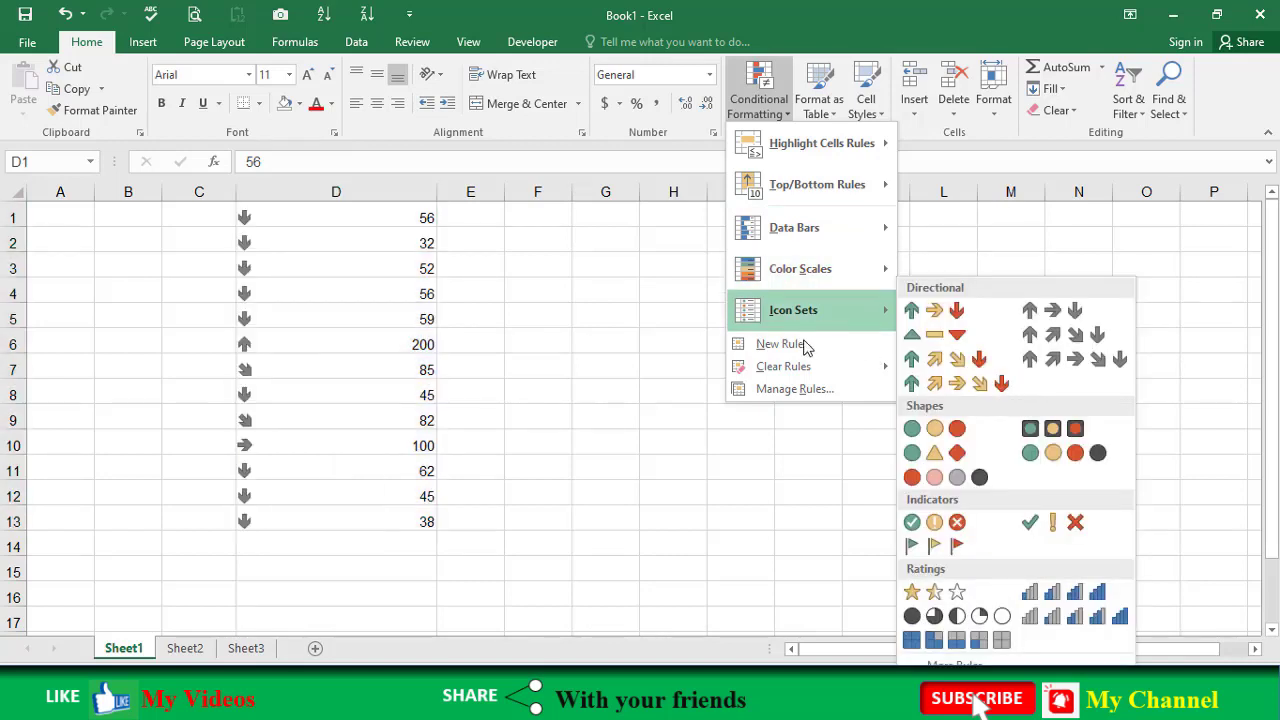
# - Start a new rule, try the average and unique-values types, then choose the formula type
pyautogui.click(803, 343)
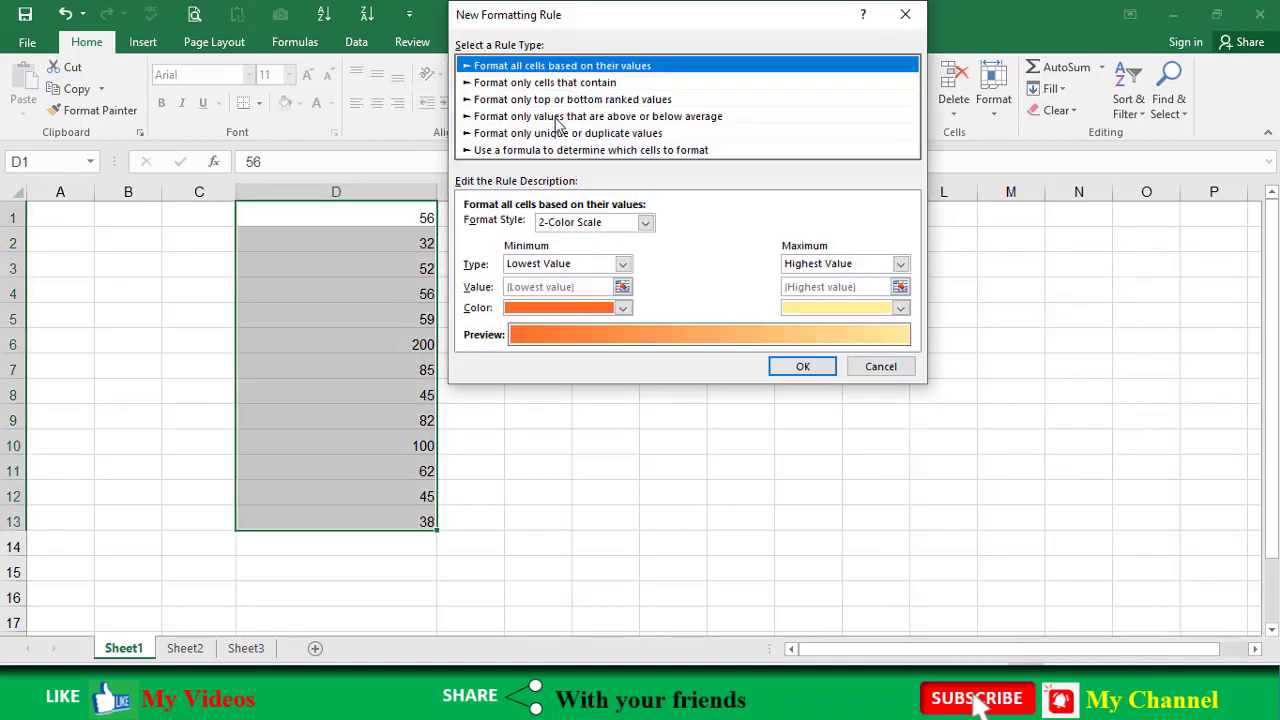
pyautogui.click(530, 120)
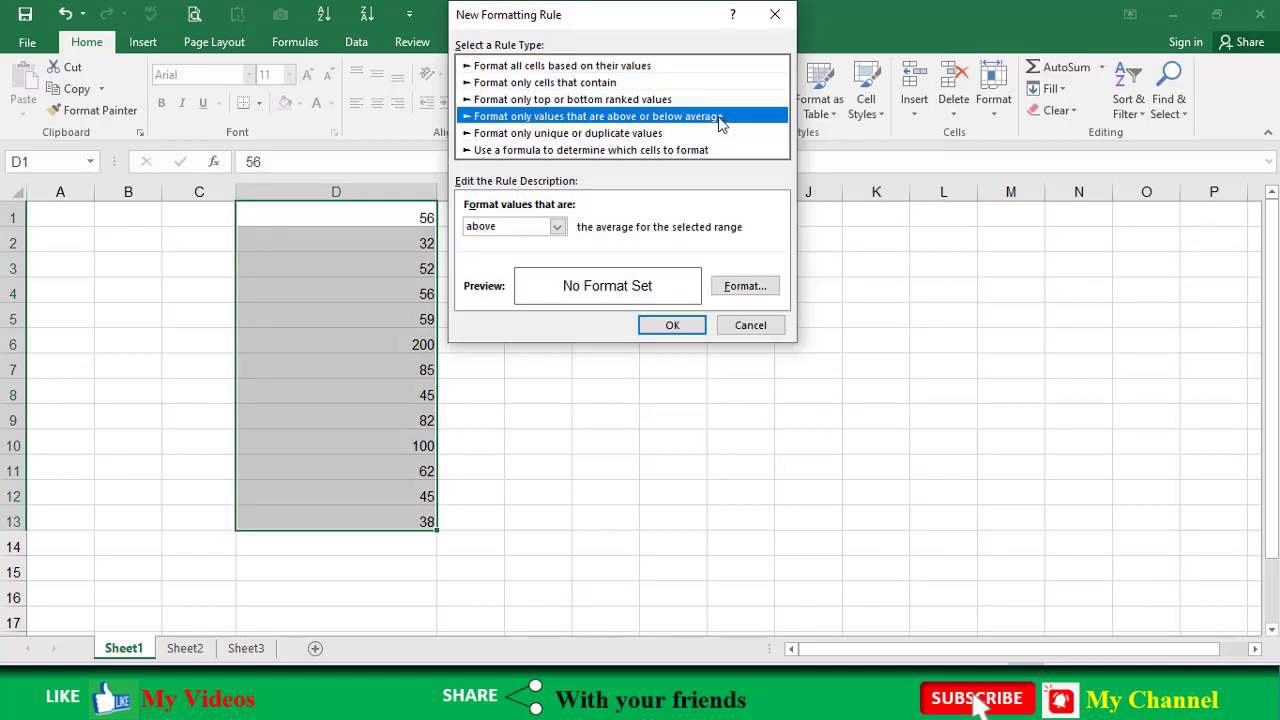
pyautogui.click(614, 140)
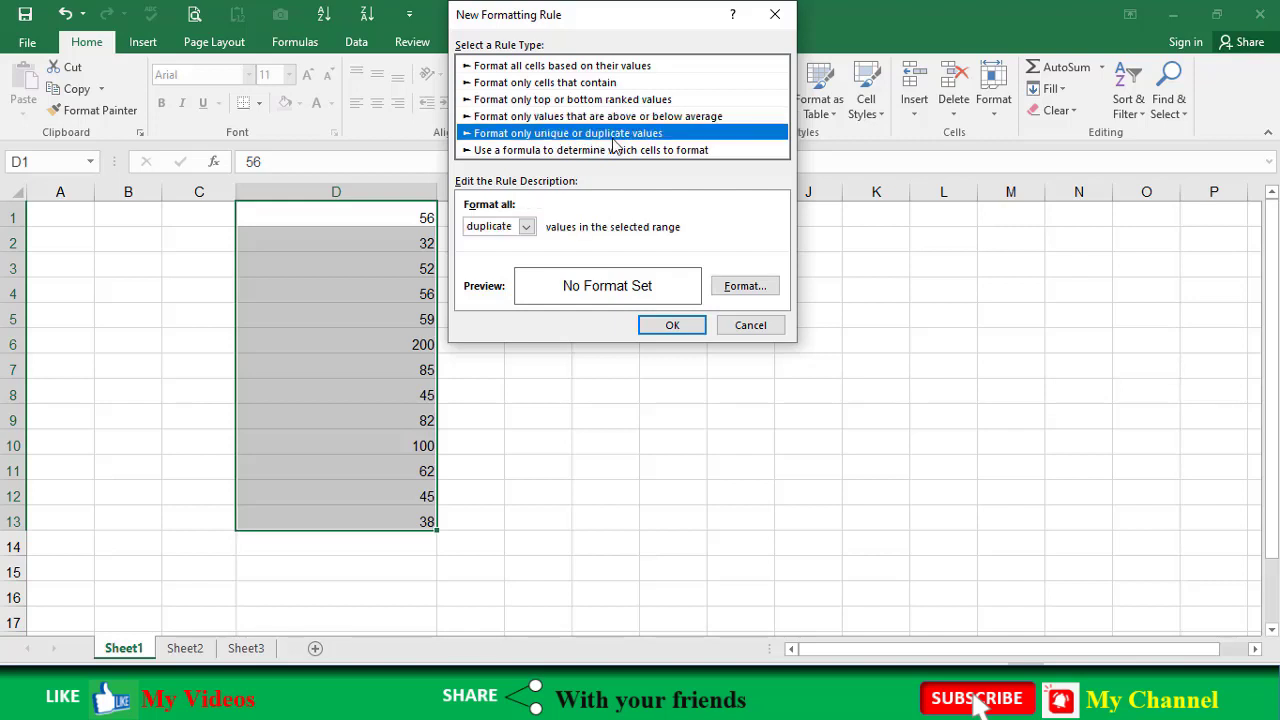
pyautogui.click(526, 228)
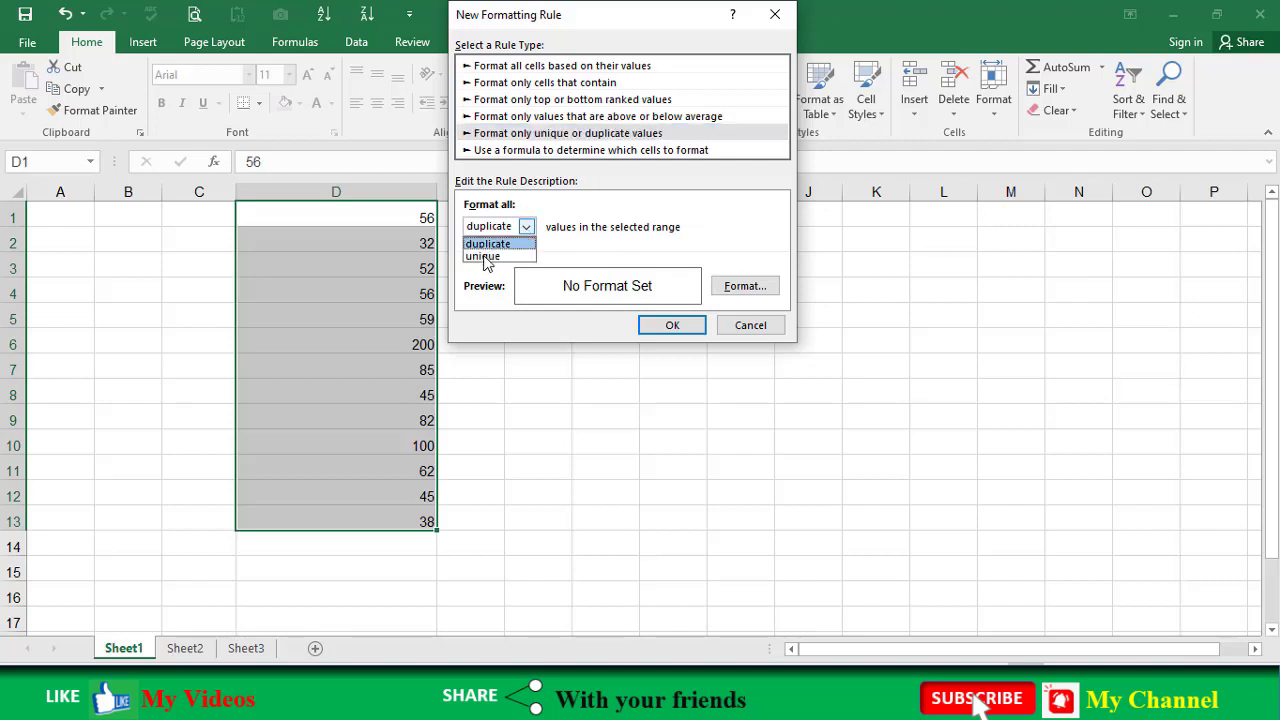
pyautogui.click(570, 155)
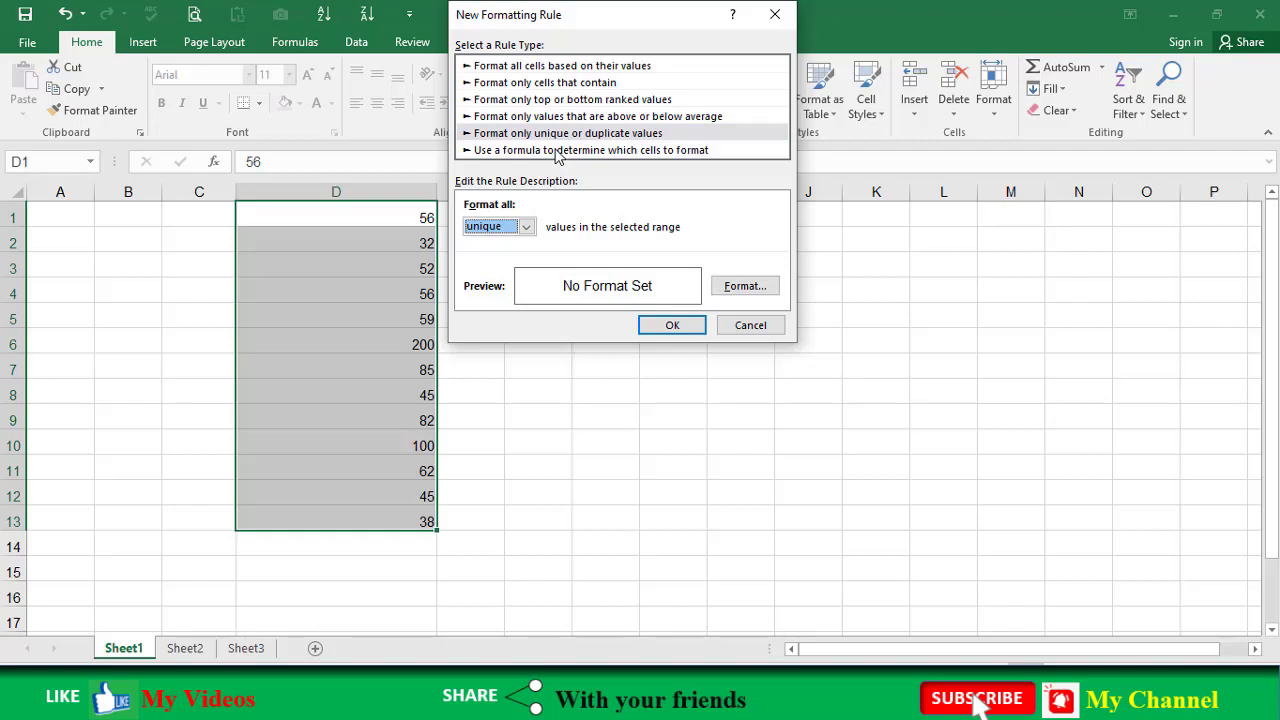
pyautogui.click(557, 151)
# - Enter the rule formula =$D$1>($B$1+$C$1) by picking cells D1, B1 and C1
pyautogui.click(519, 228)
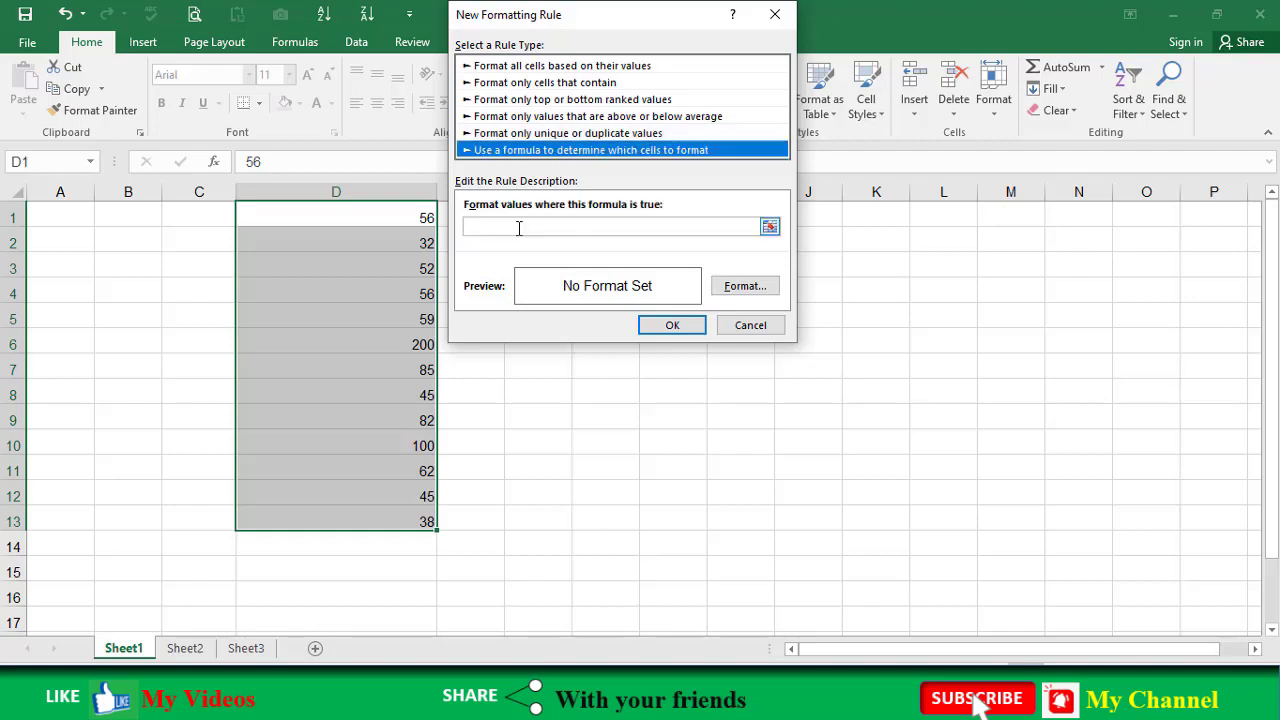
pyautogui.click(519, 228)
pyautogui.write('=')
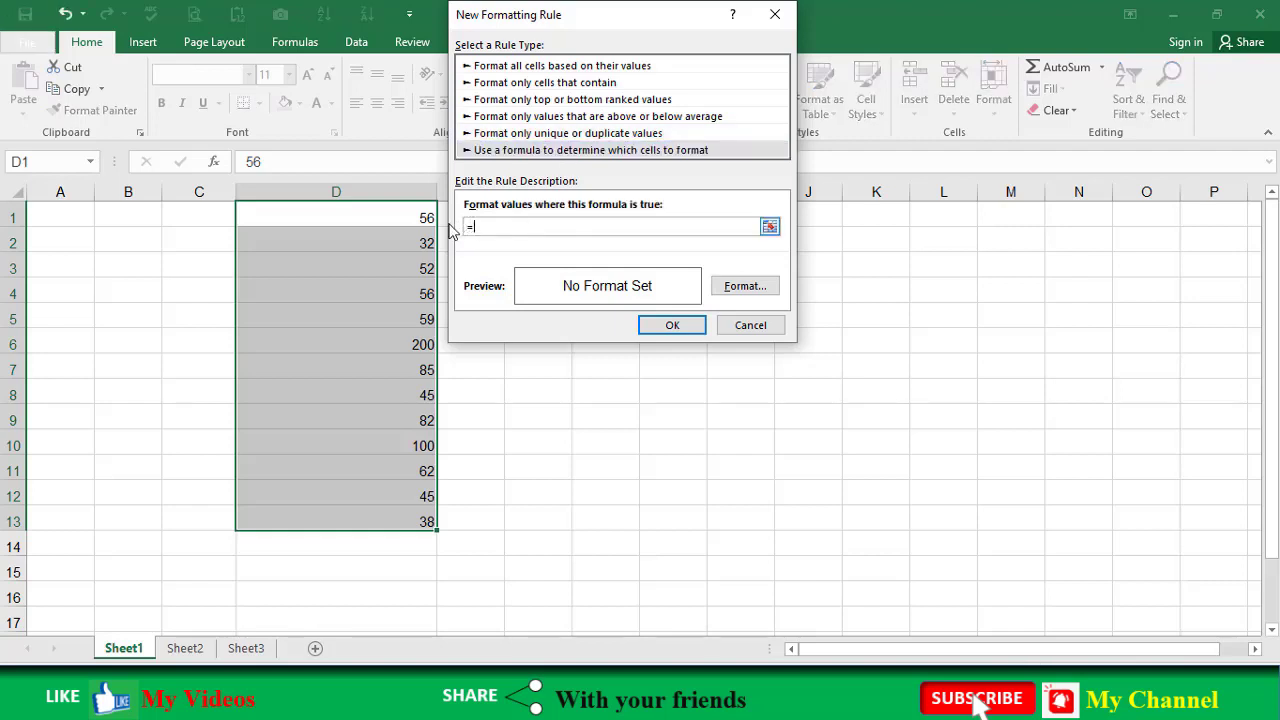
pyautogui.click(407, 212)
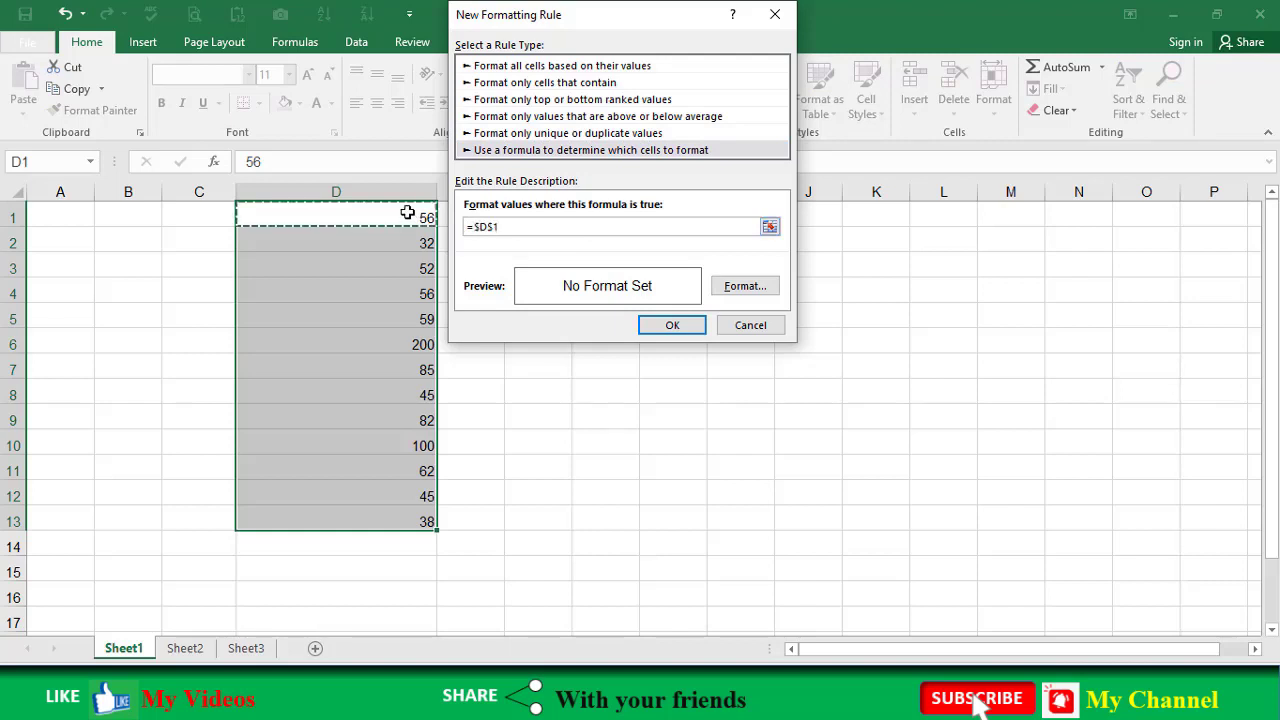
pyautogui.write('>(')
pyautogui.click(125, 212)
pyautogui.write('+')
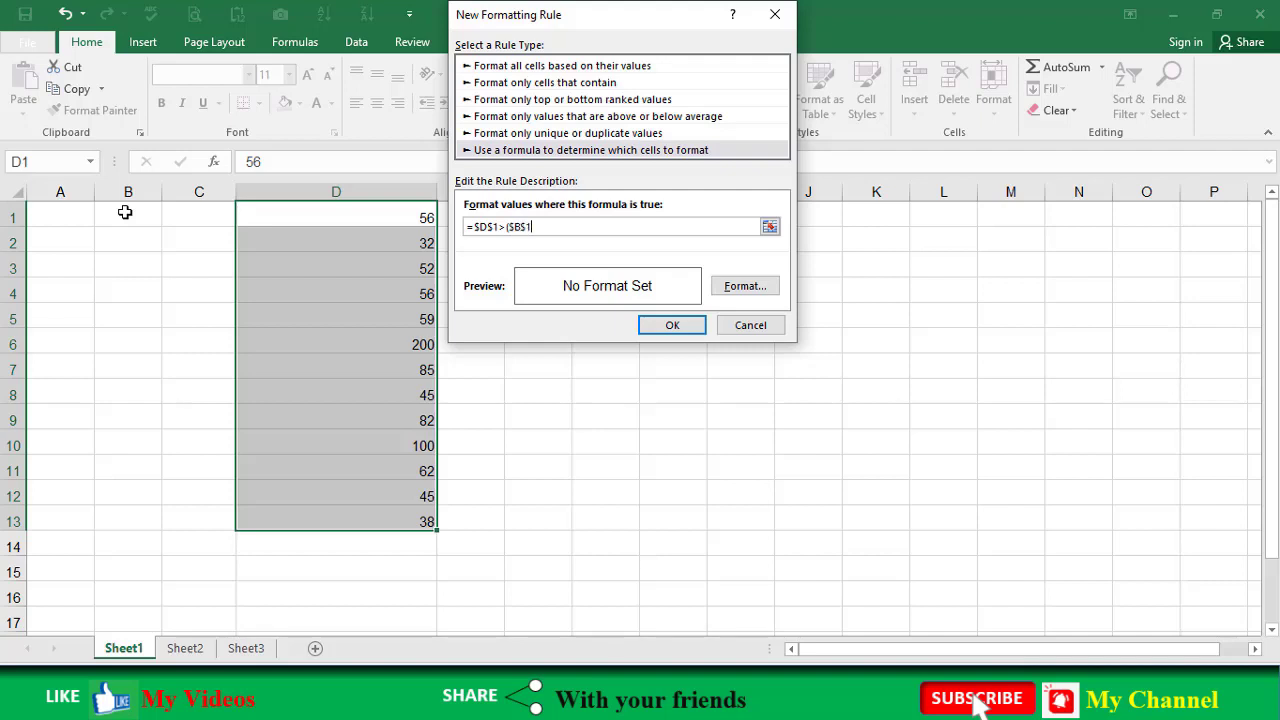
pyautogui.click(184, 217)
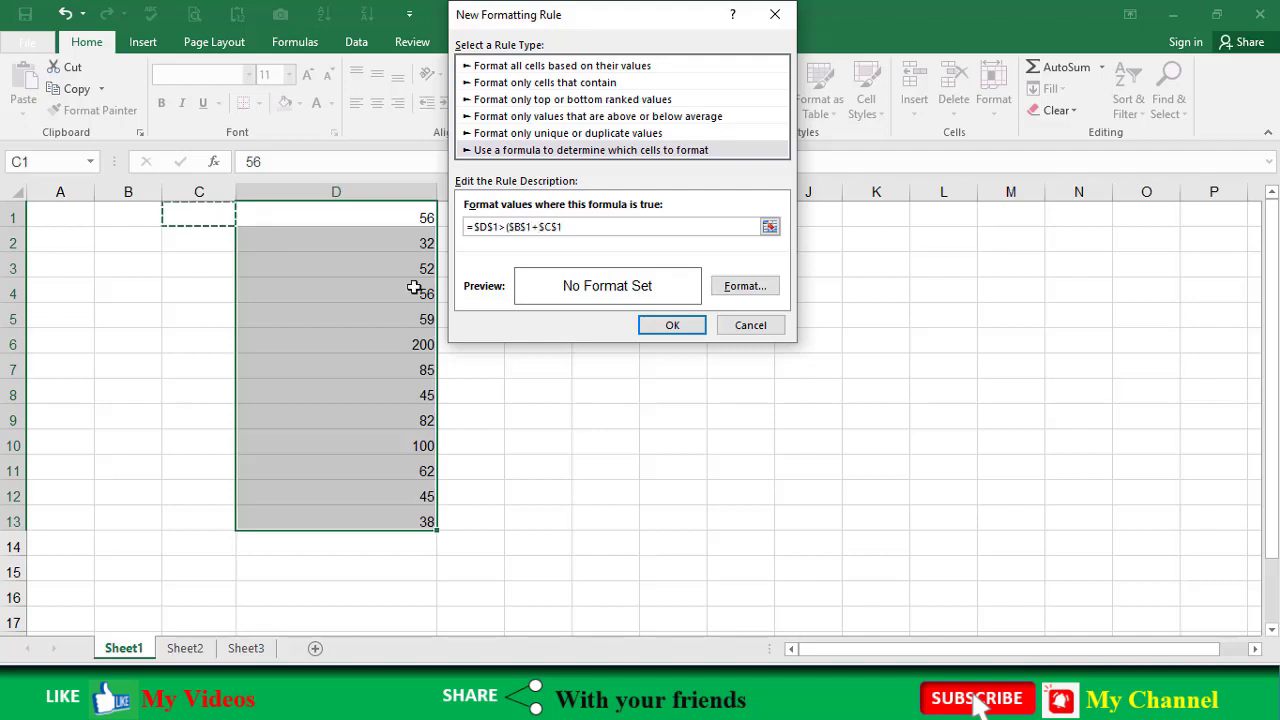
pyautogui.write(')')
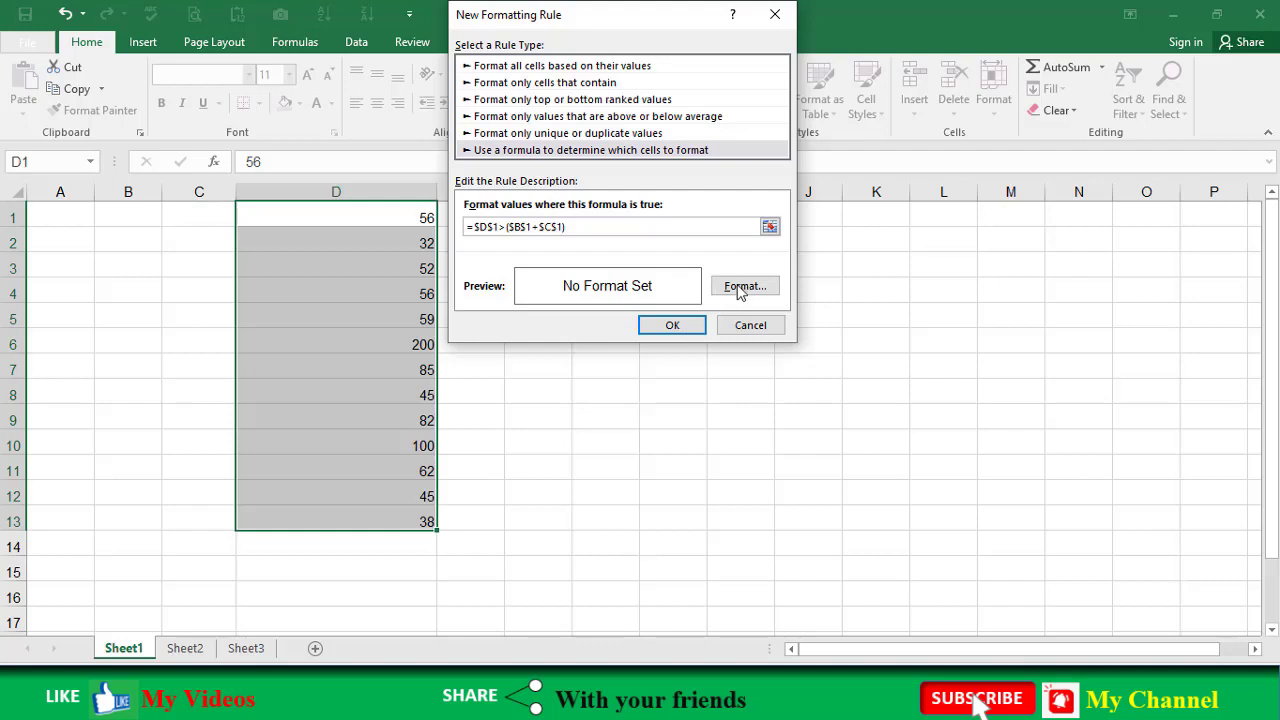
pyautogui.click(740, 291)
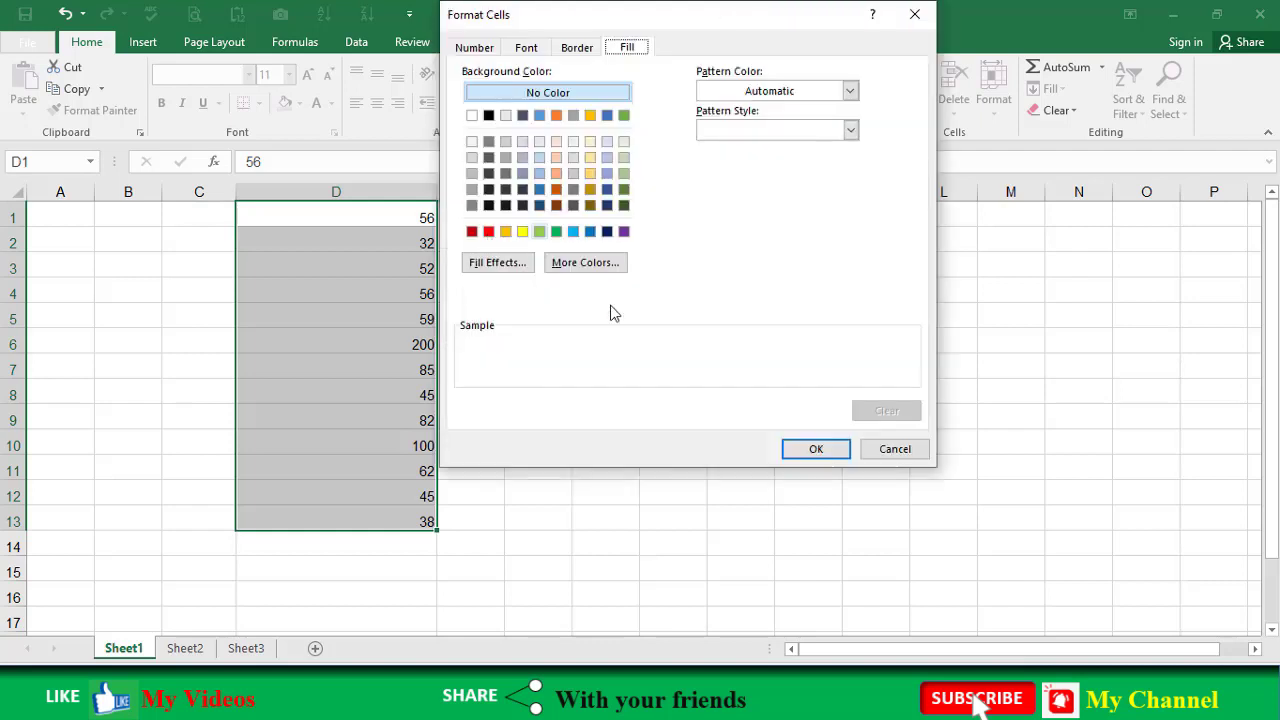
# - Choose a red fill as the formula rule's format
pyautogui.click(488, 231)
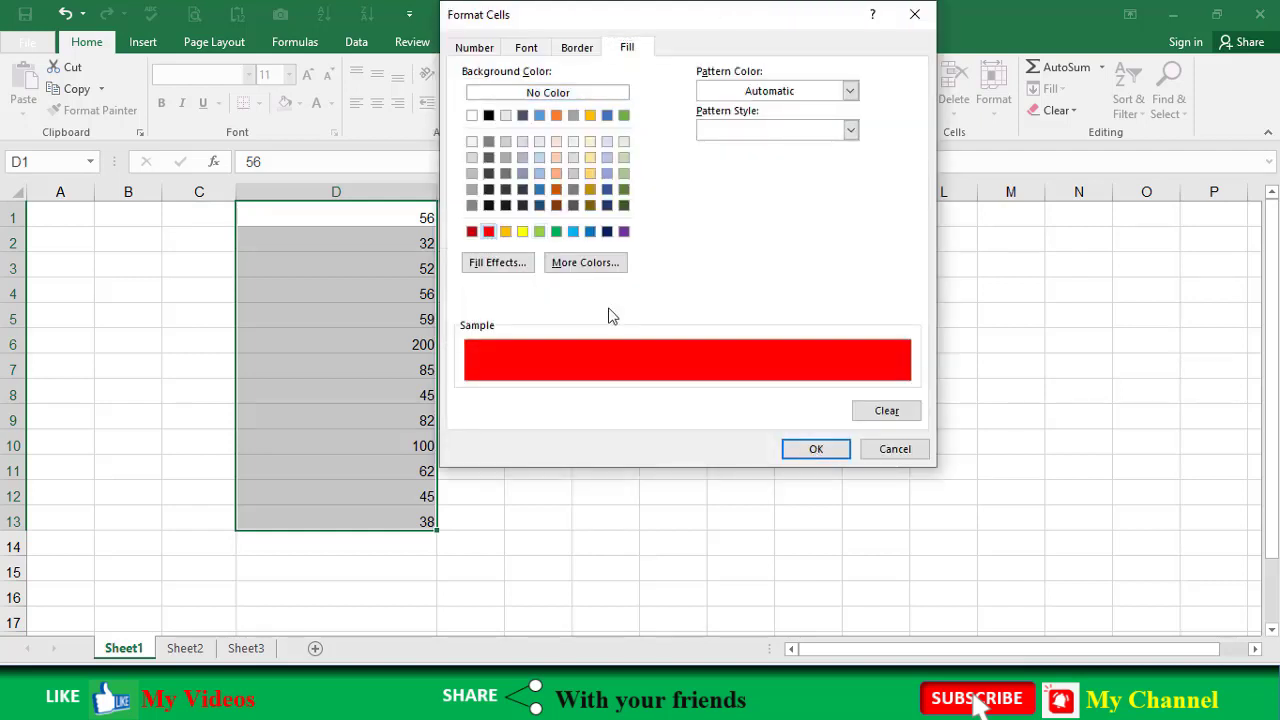
pyautogui.press('Return')
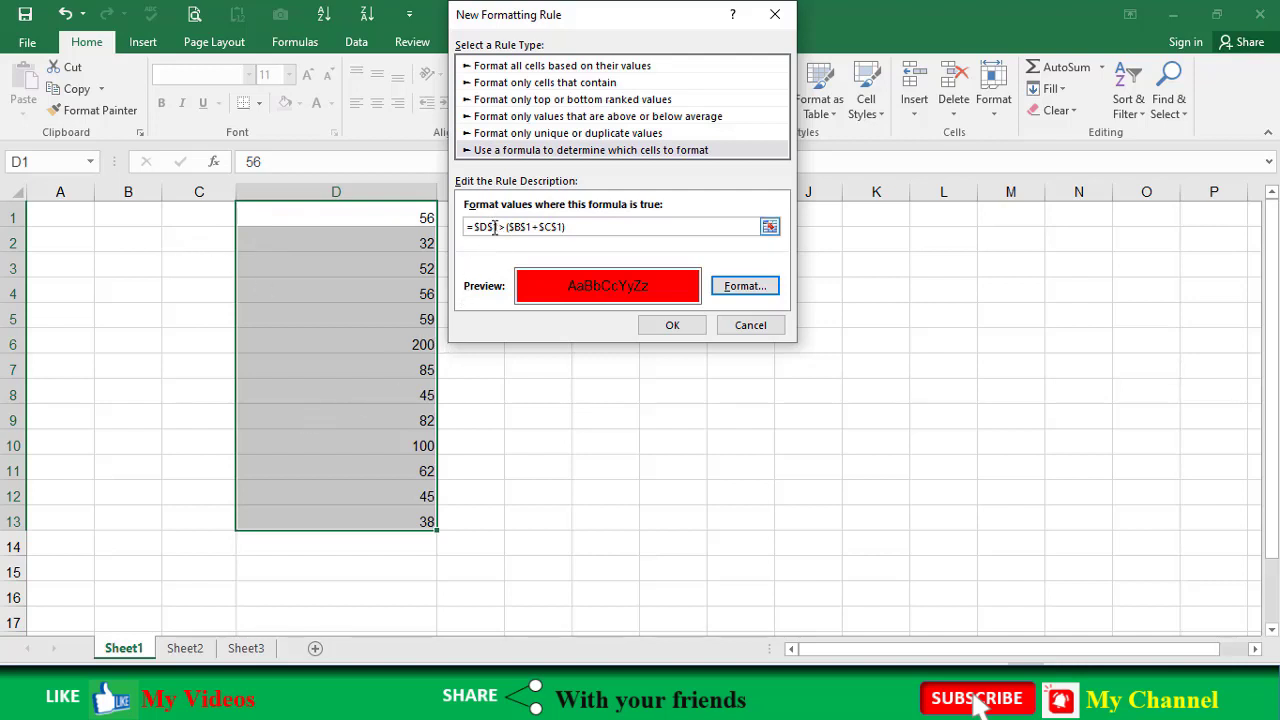
# - Change the formula to =$D1>($B1+$C1) with relative rows and apply the rule
pyautogui.click(494, 228)
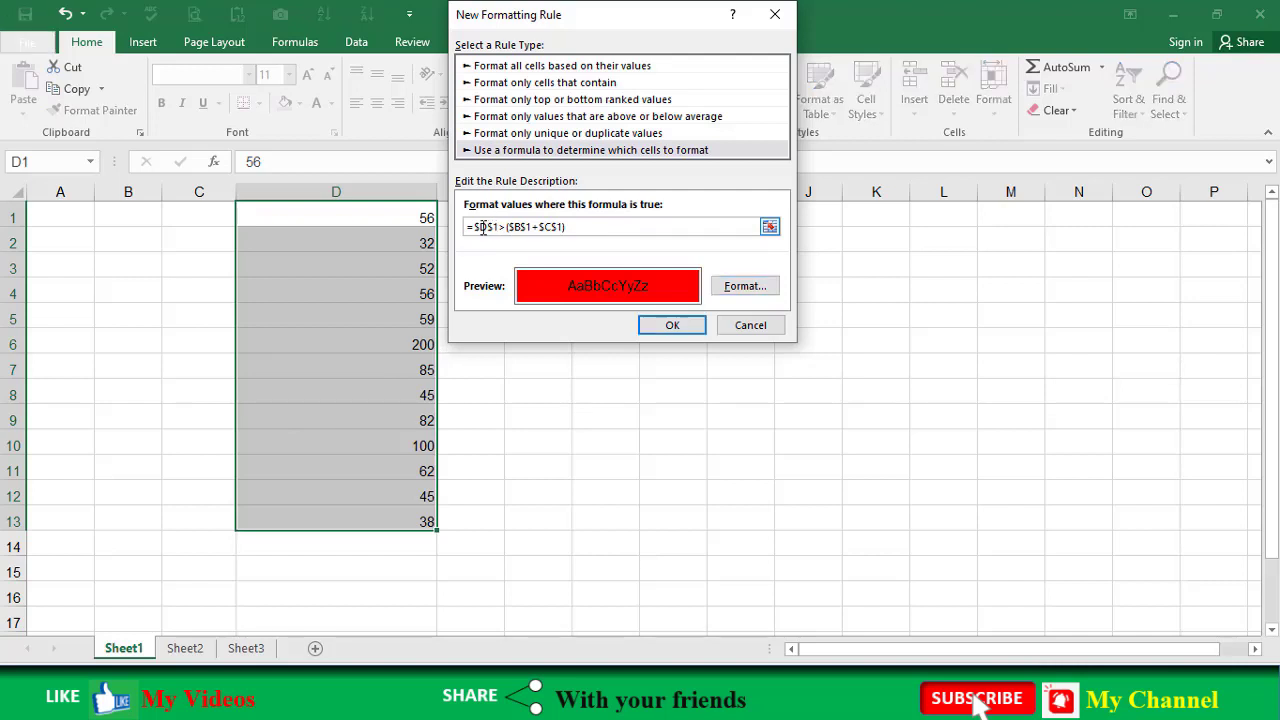
pyautogui.press('BackSpace')
pyautogui.click(519, 227)
pyautogui.press('BackSpace')
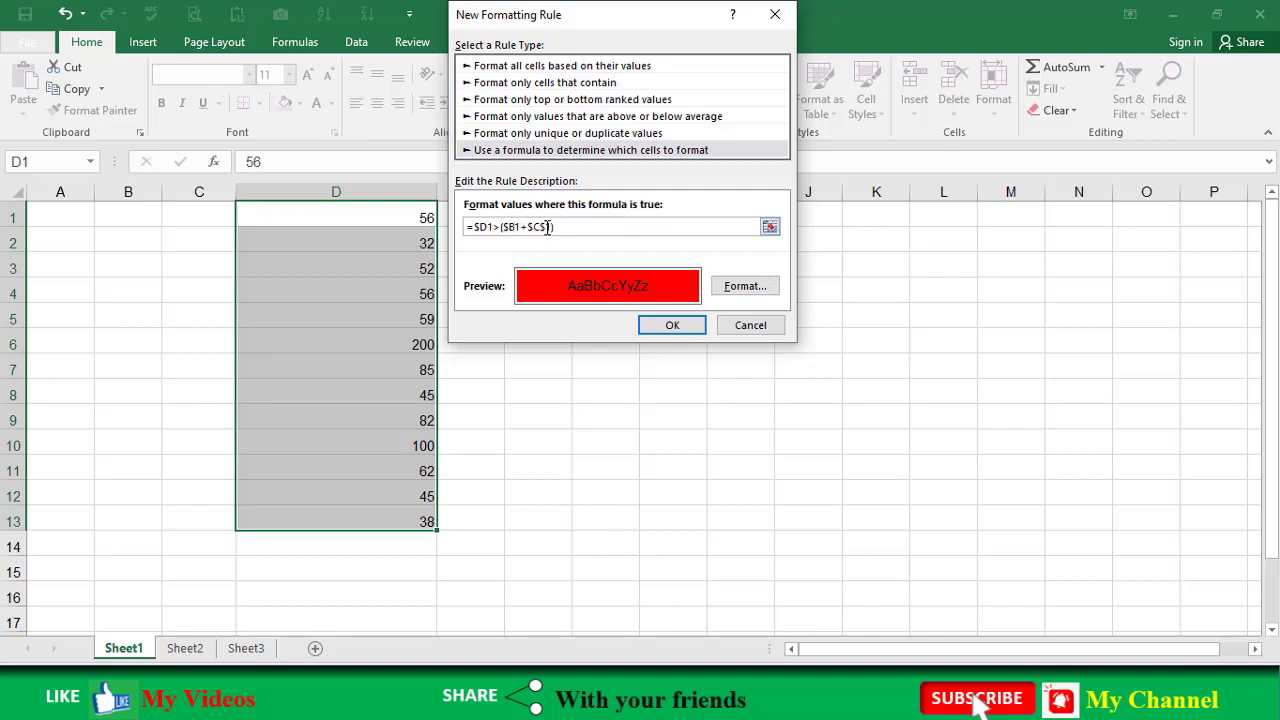
pyautogui.click(547, 227)
pyautogui.press('BackSpace')
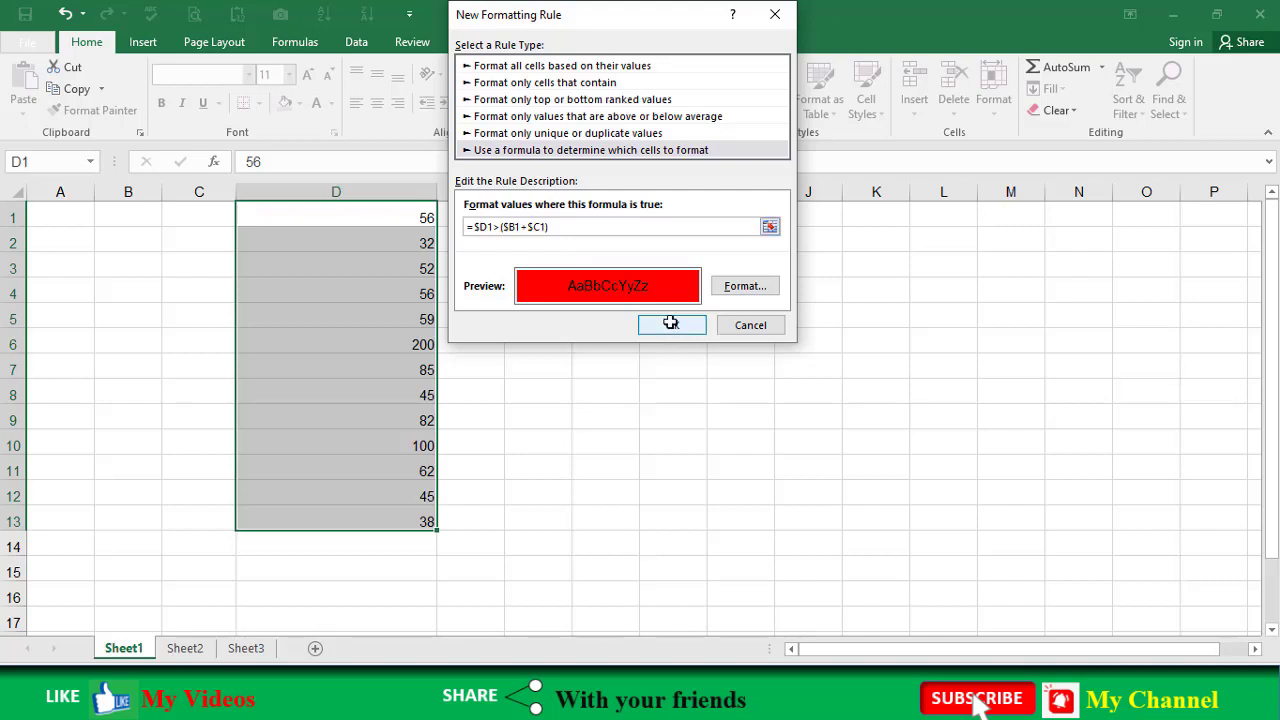
pyautogui.press('Return')
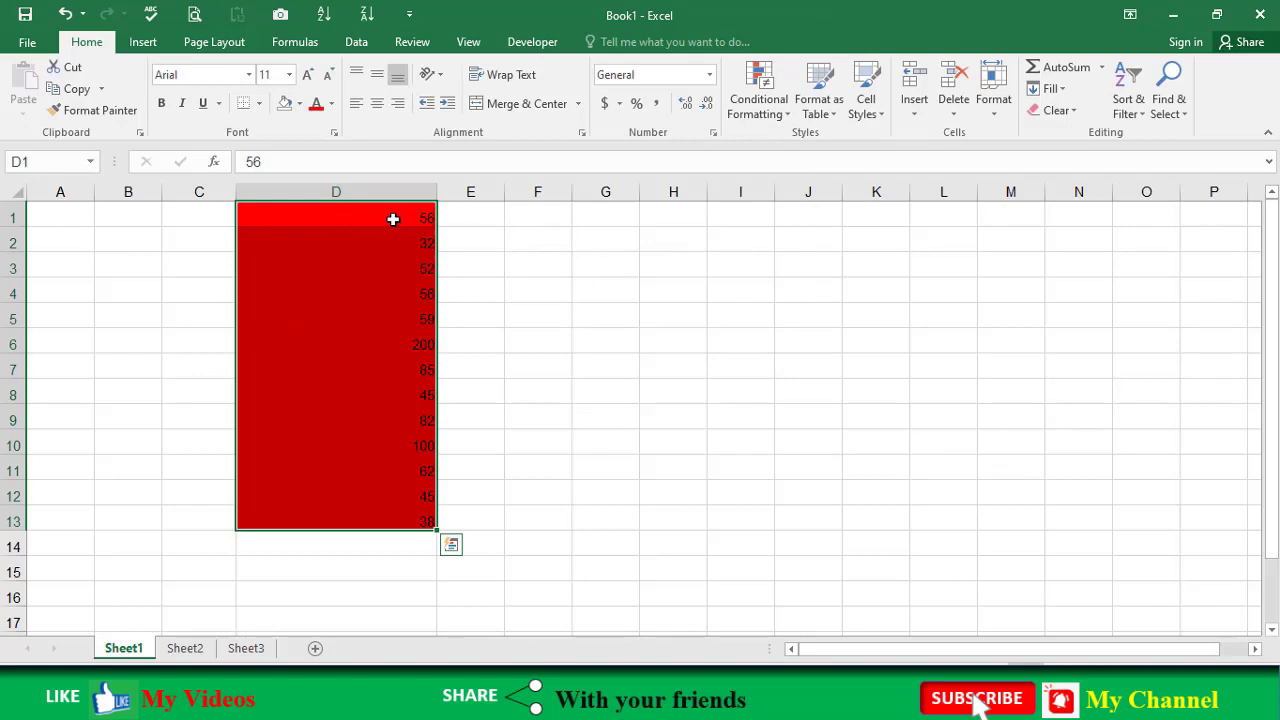
# - Fill numbers into B1:C13, ending with 12 in C13, leaving only D3, D5, D6, D8, D9 red
pyautogui.click(206, 210)
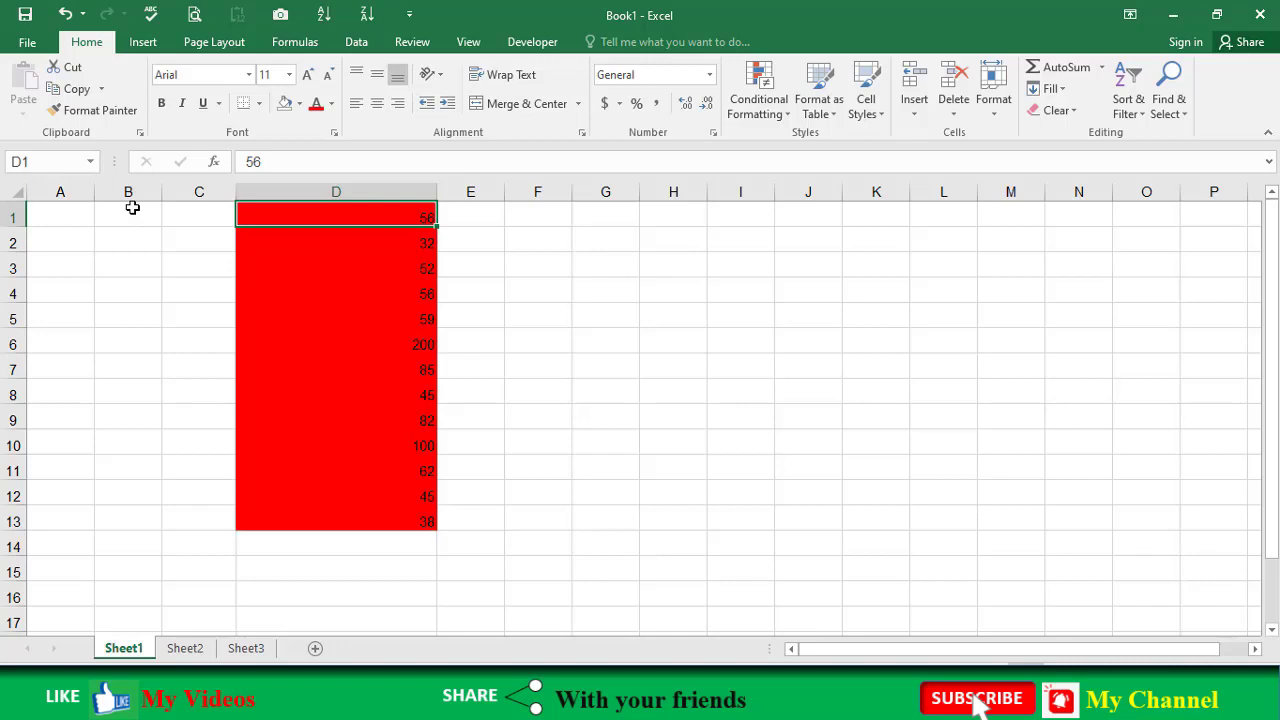
pyautogui.click(132, 207)
pyautogui.write('12')
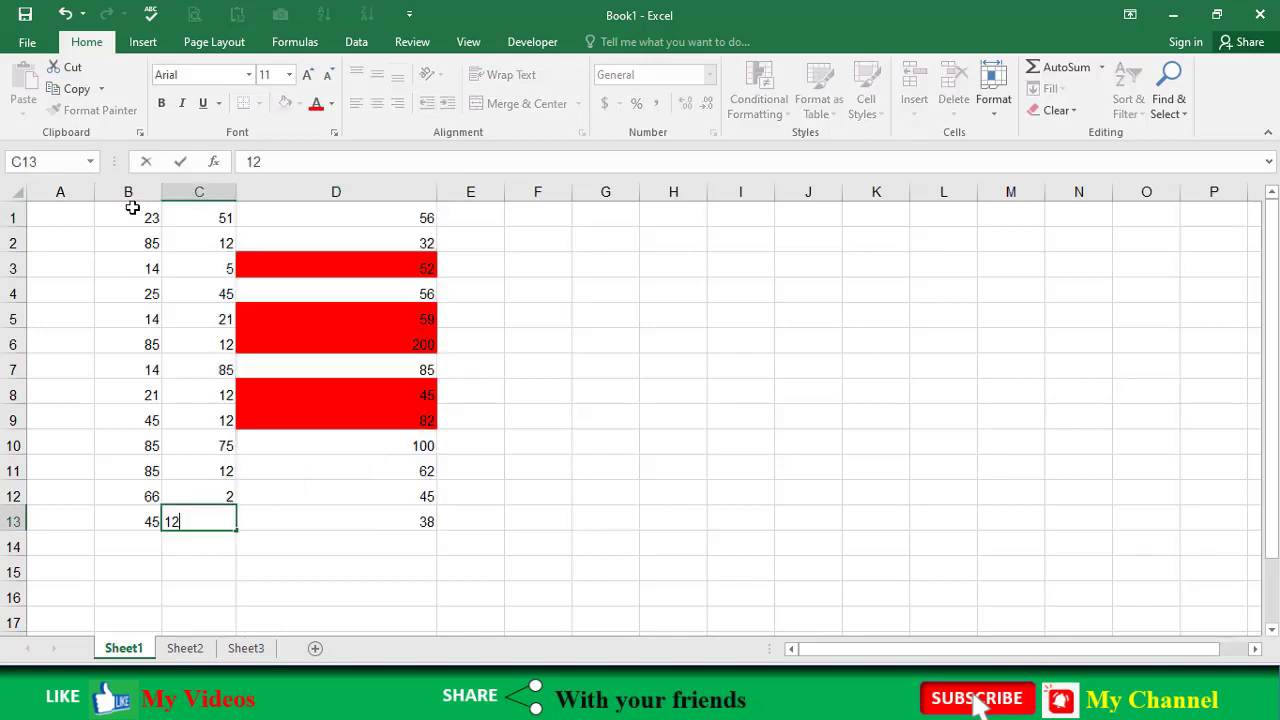
pyautogui.press('Return')
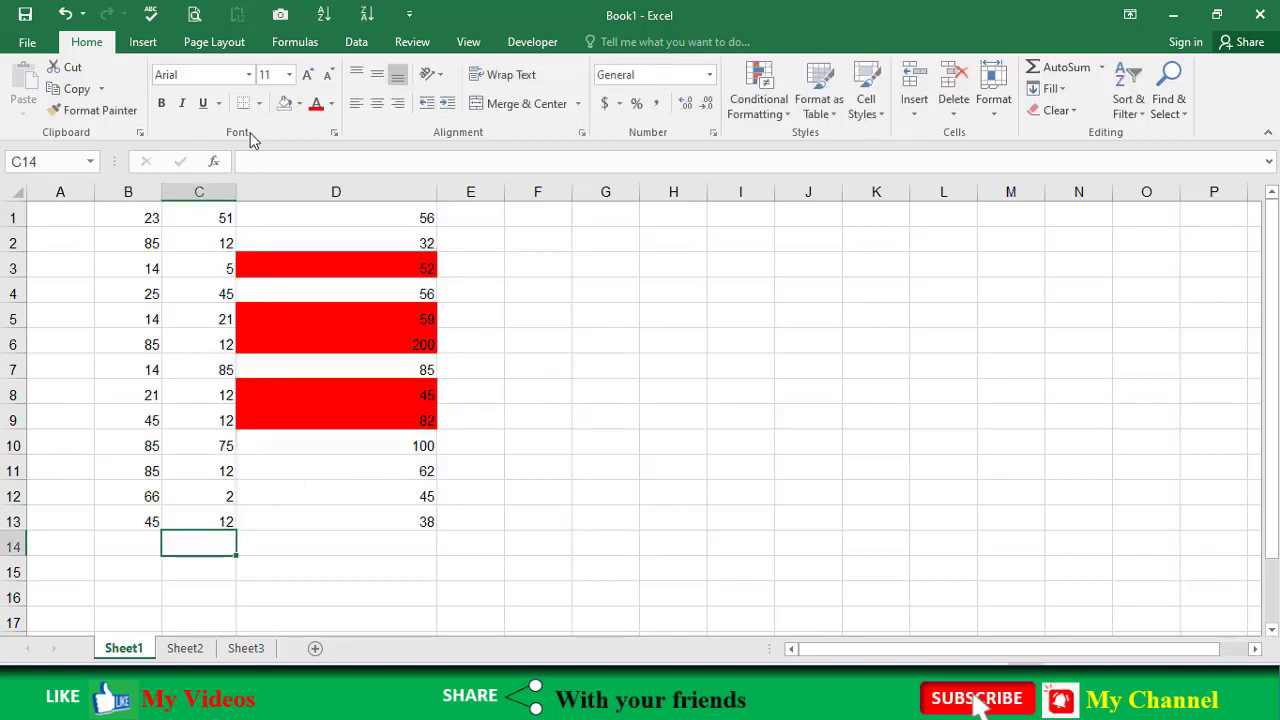
pyautogui.click(145, 218)
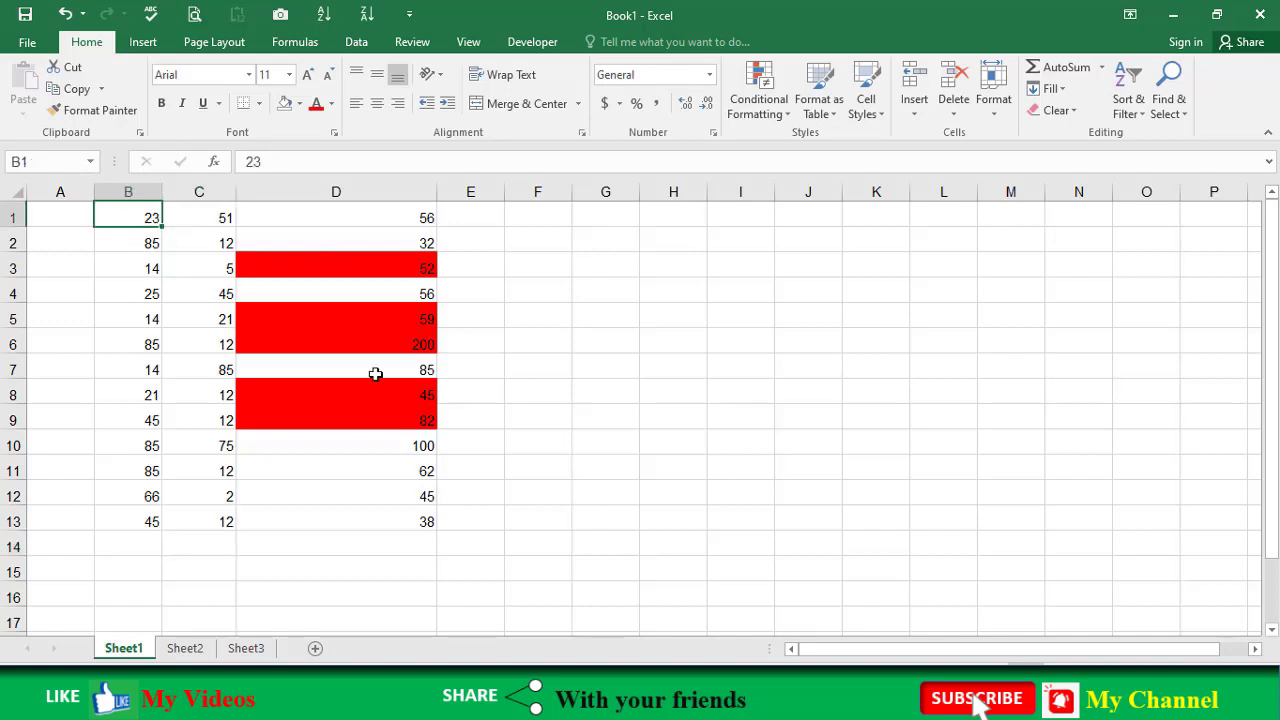
pyautogui.hotkey('shift', 'Right')
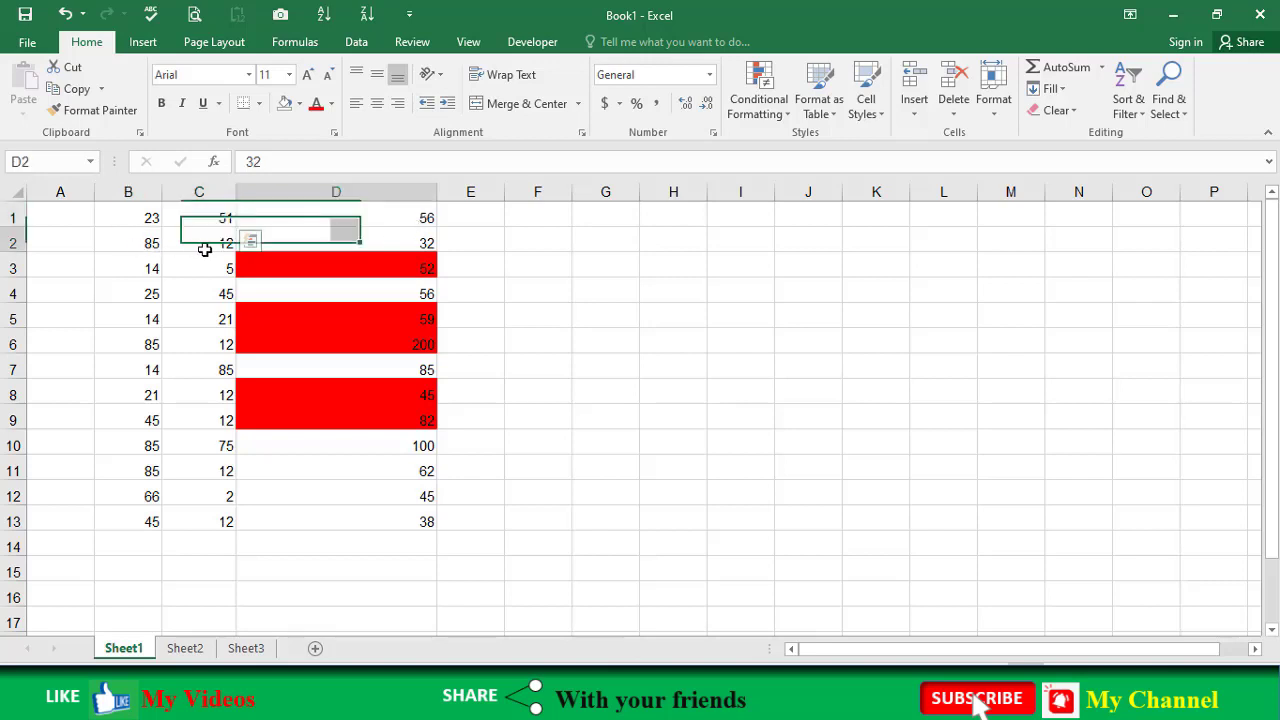
pyautogui.click(376, 250)
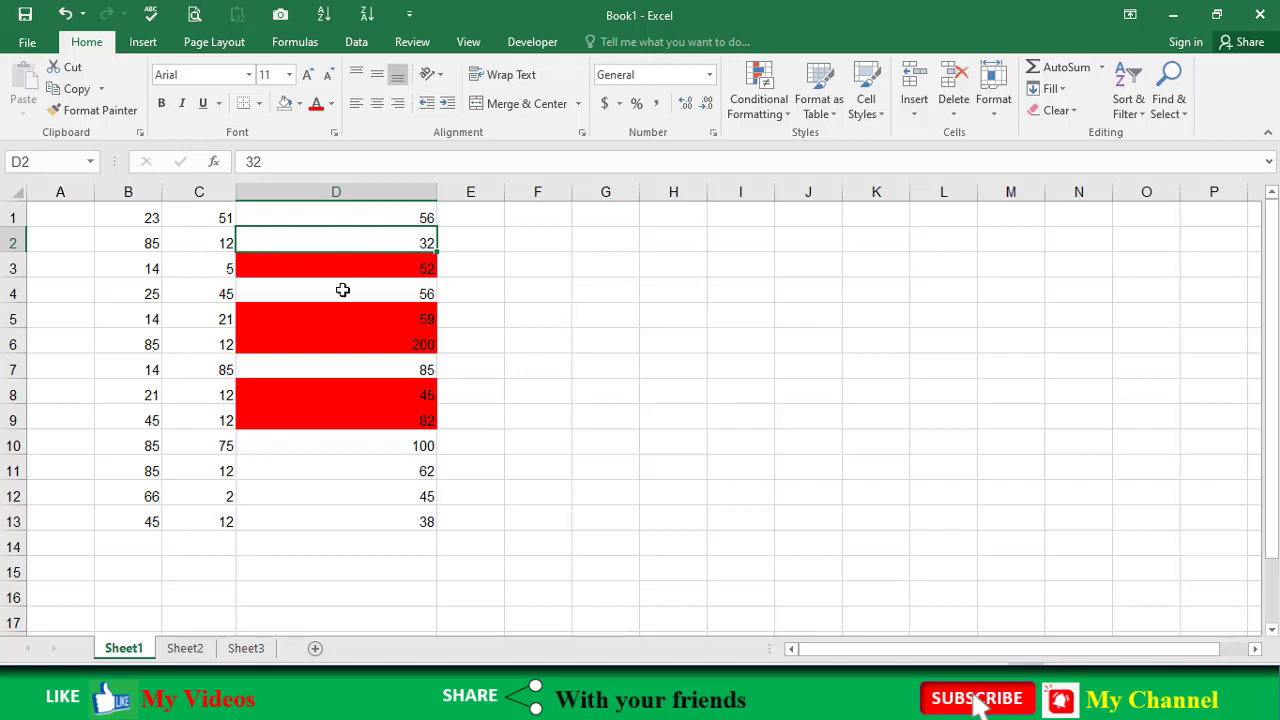
pyautogui.press('Down')
pyautogui.press('Down')
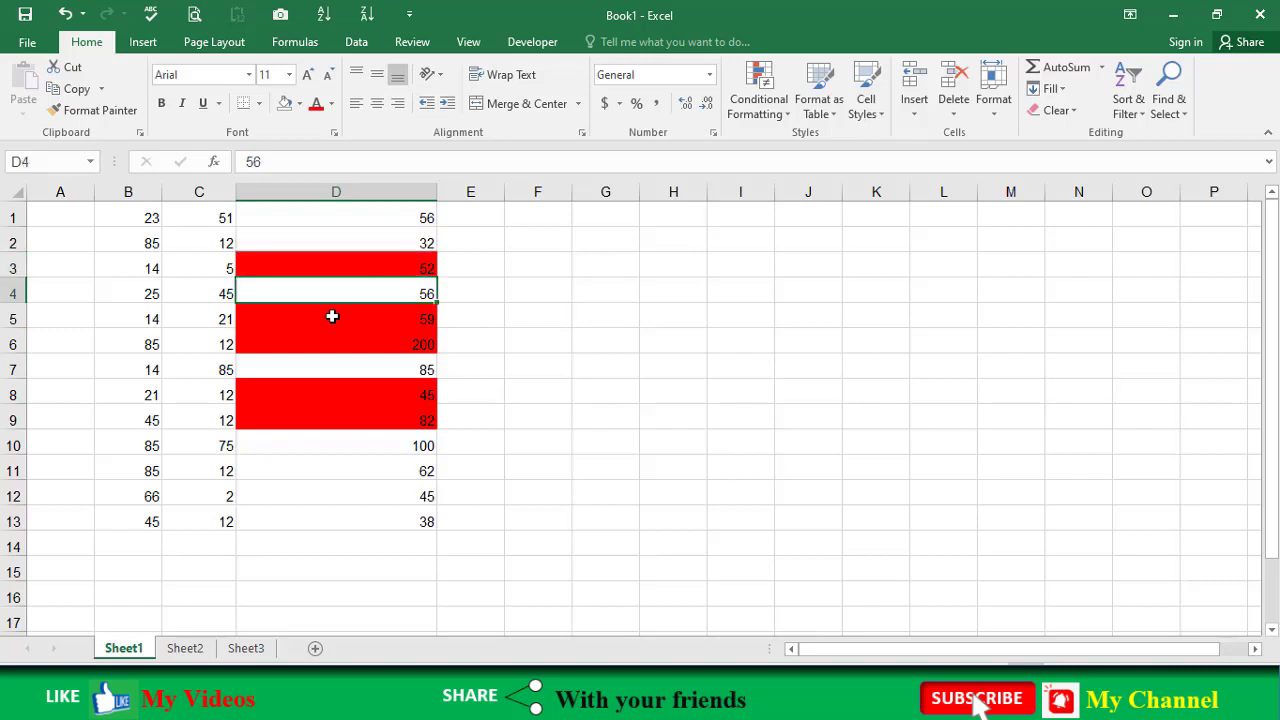
pyautogui.press('Down')
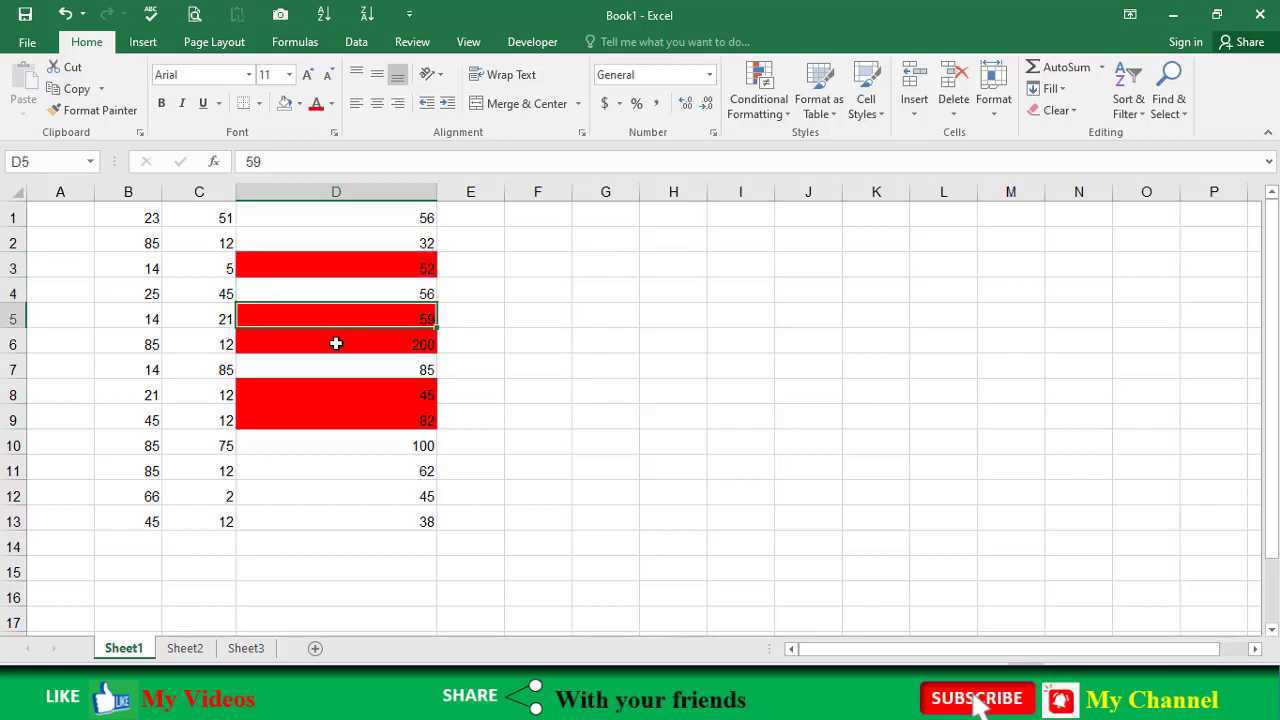
pyautogui.click(336, 343)
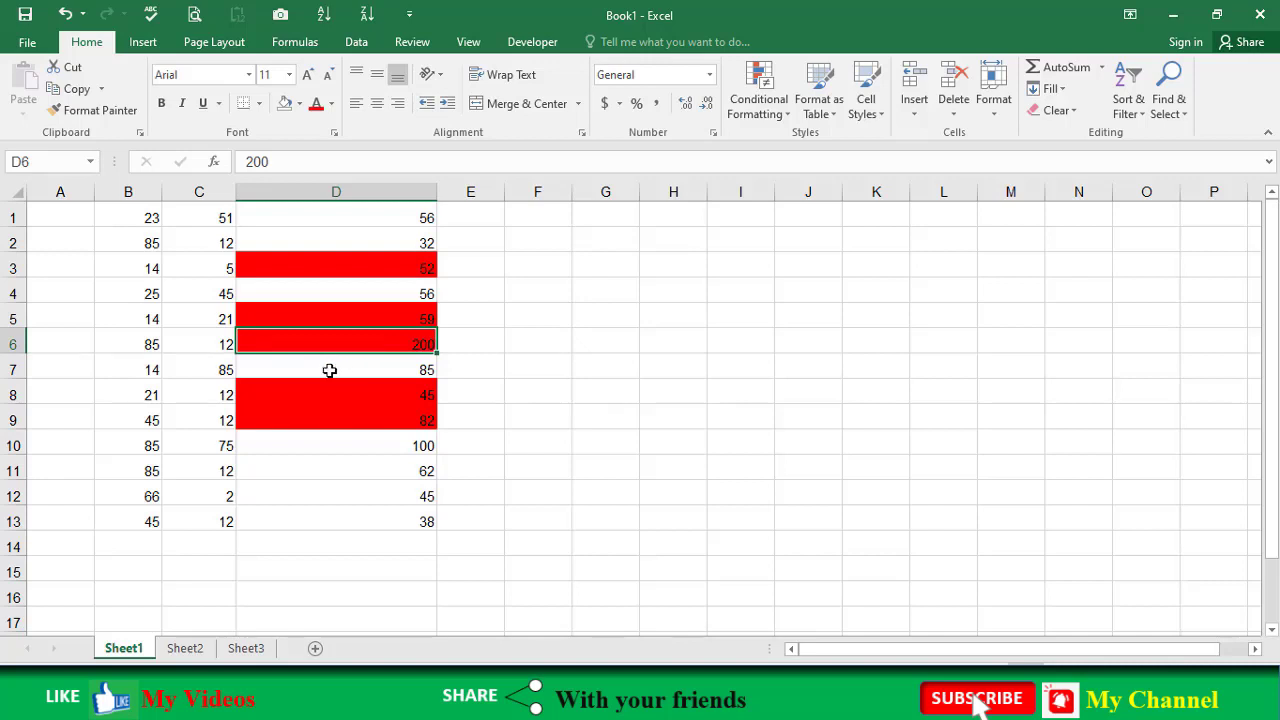
pyautogui.press('Down')
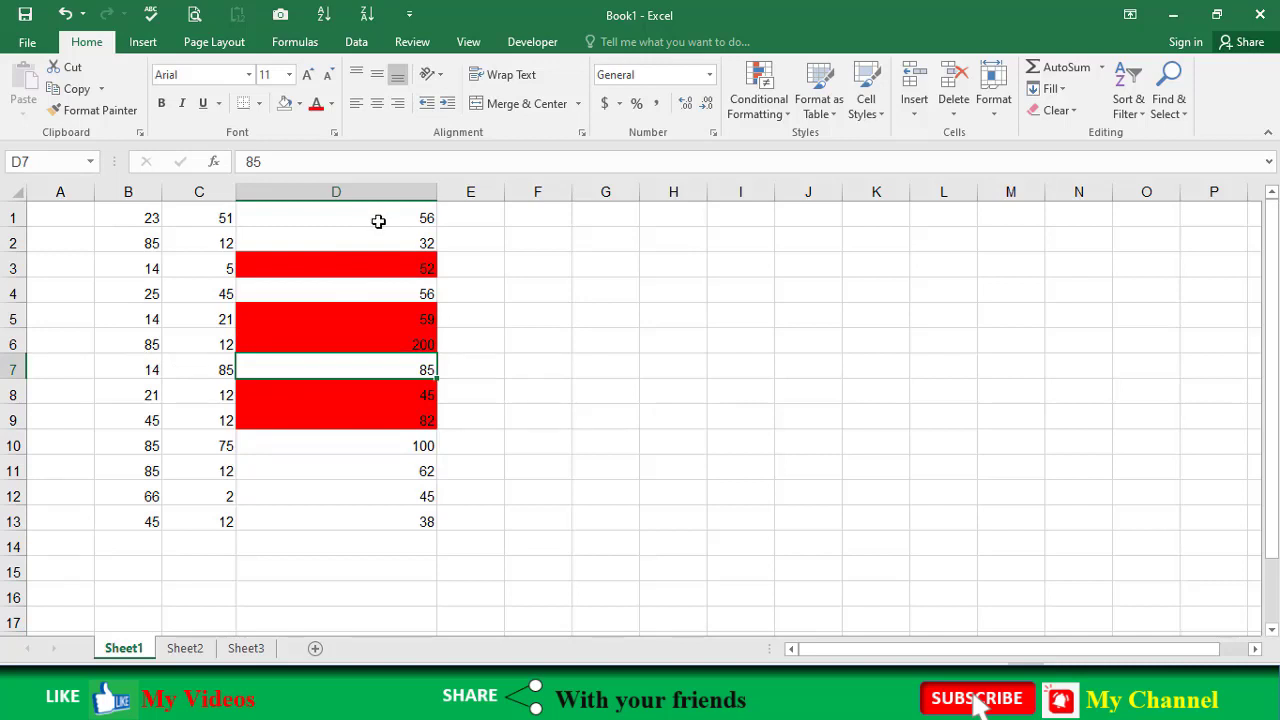
pyautogui.click(417, 214)
# - Select D1:D13 and clear all conditional formatting rules from the entire sheet
pyautogui.hotkey('ctrl', 'shift', 'Down')
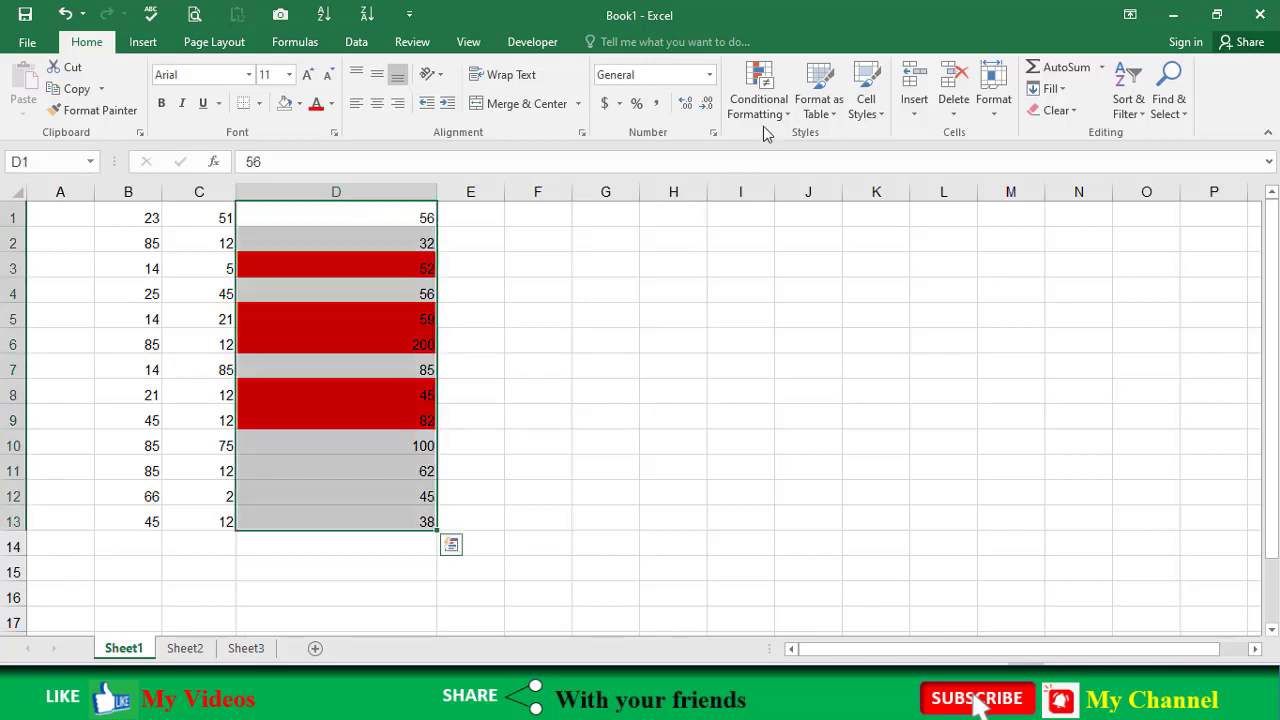
pyautogui.click(763, 116)
pyautogui.moveTo(783, 366)
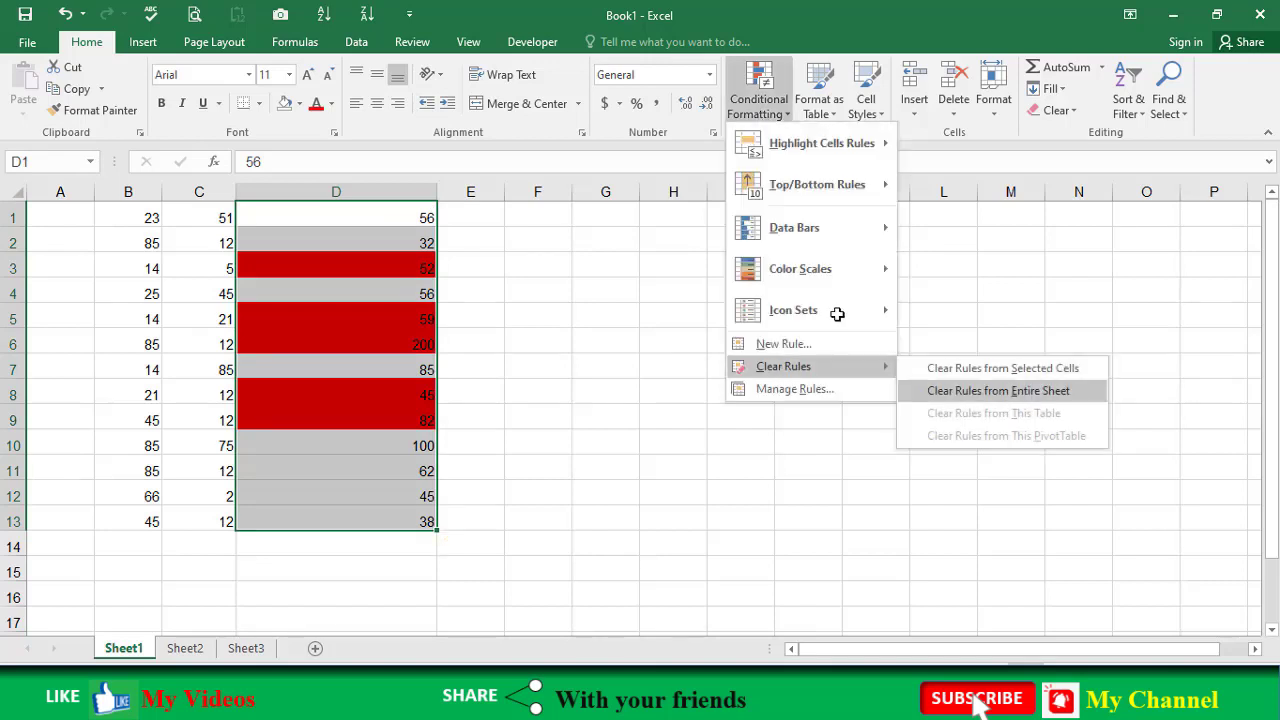
pyautogui.click(973, 392)
# - Start a new formula-based conditional formatting rule, then cancel it without adding anything
pyautogui.click(762, 116)
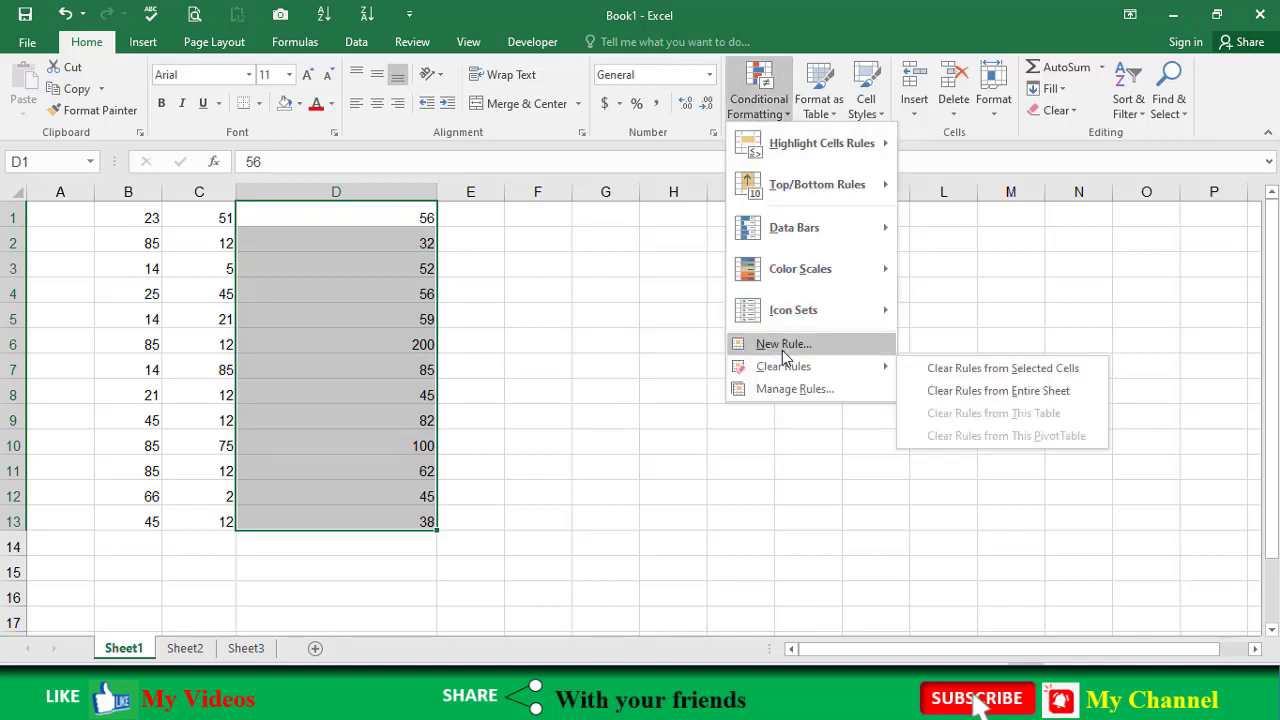
pyautogui.press('Return')
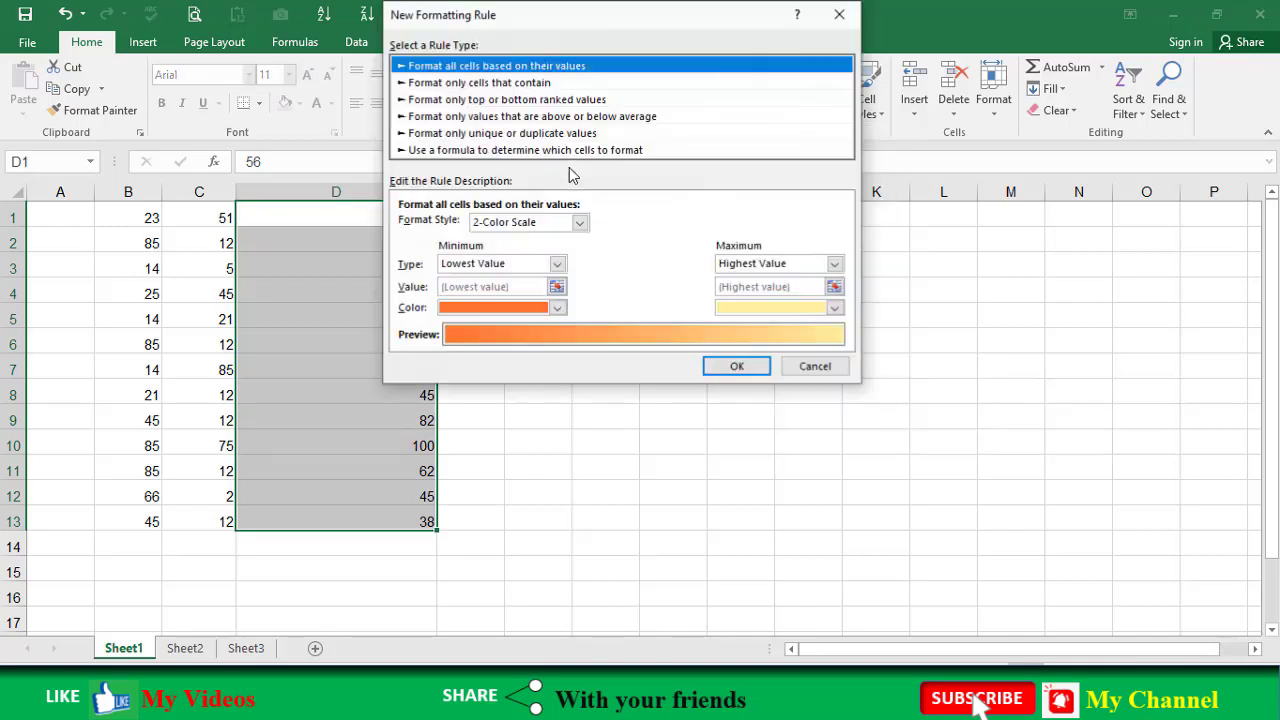
pyautogui.press('End')
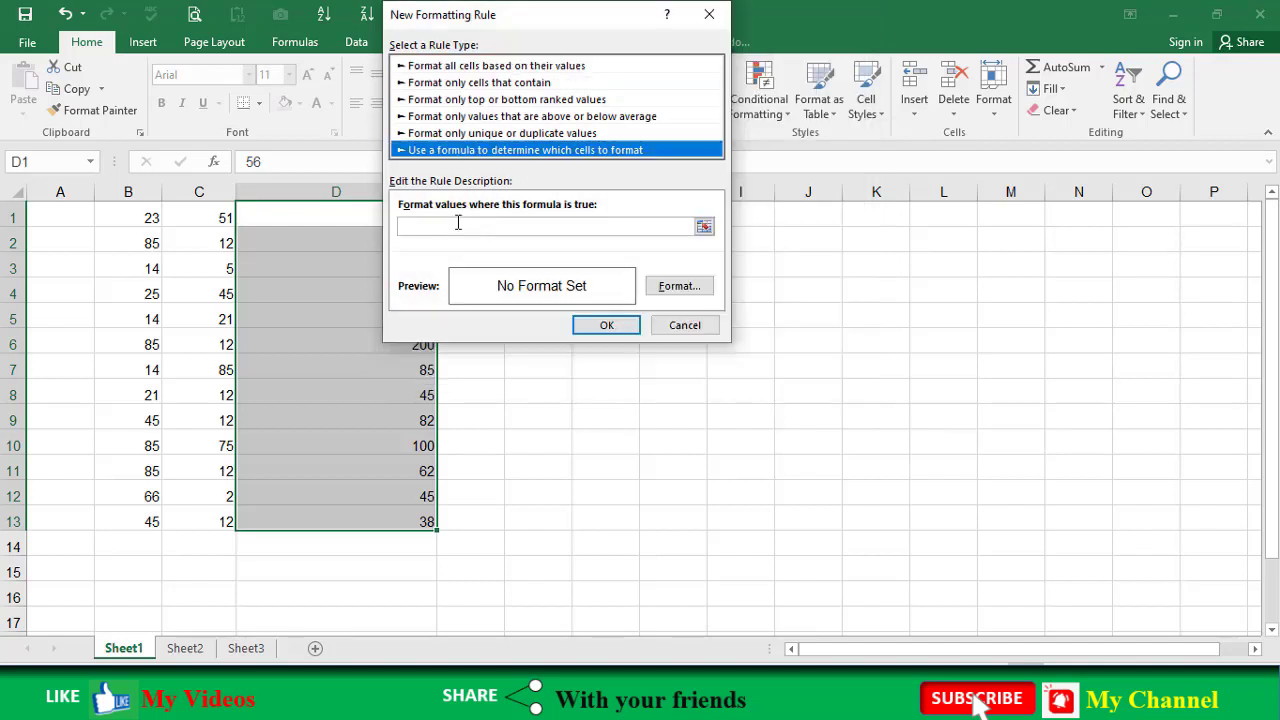
pyautogui.click(441, 228)
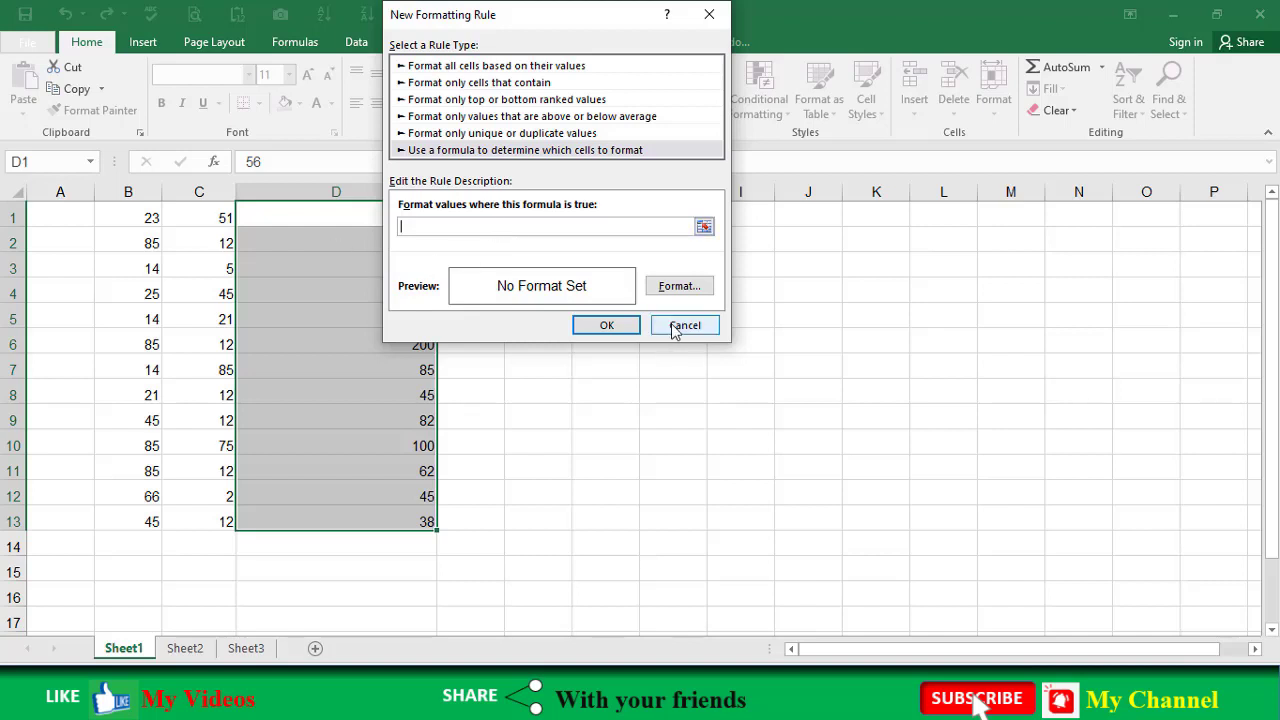
pyautogui.press('Escape')
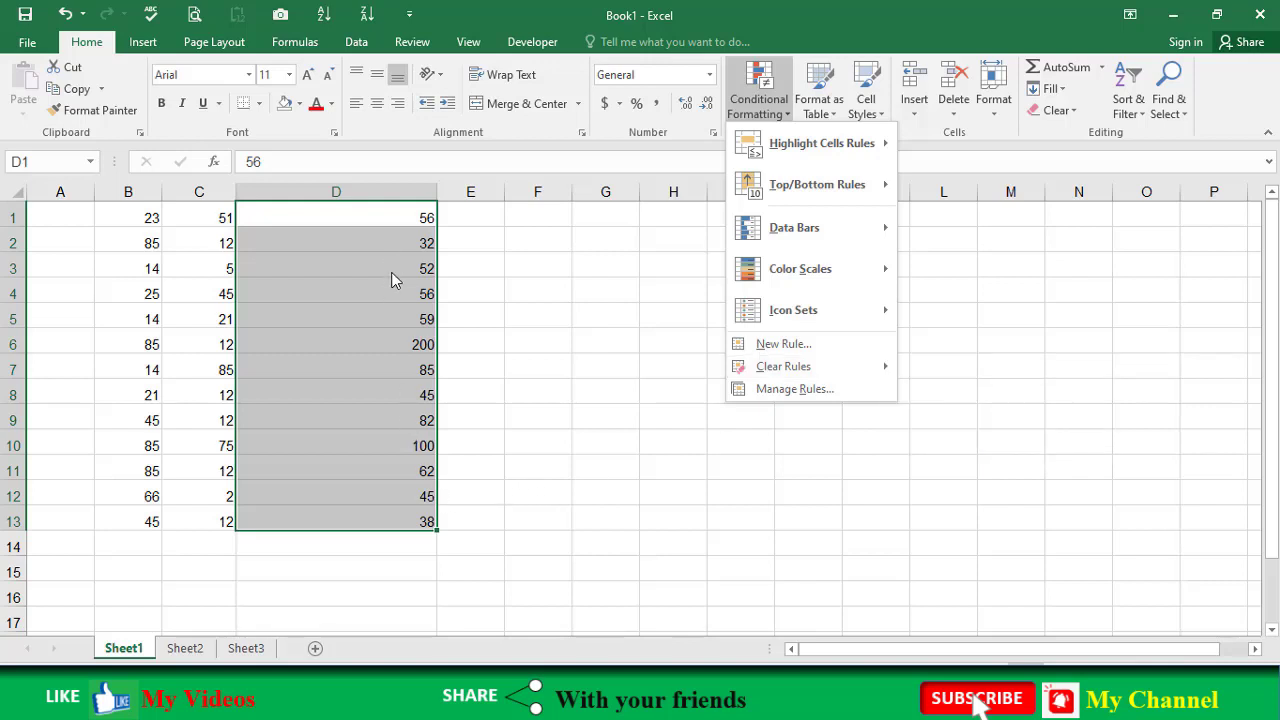
# - Select D1:D6 and view its conditional formatting rules in the Rules Manager, which lists none
pyautogui.moveTo(363, 223); pyautogui.dragTo(400, 344)
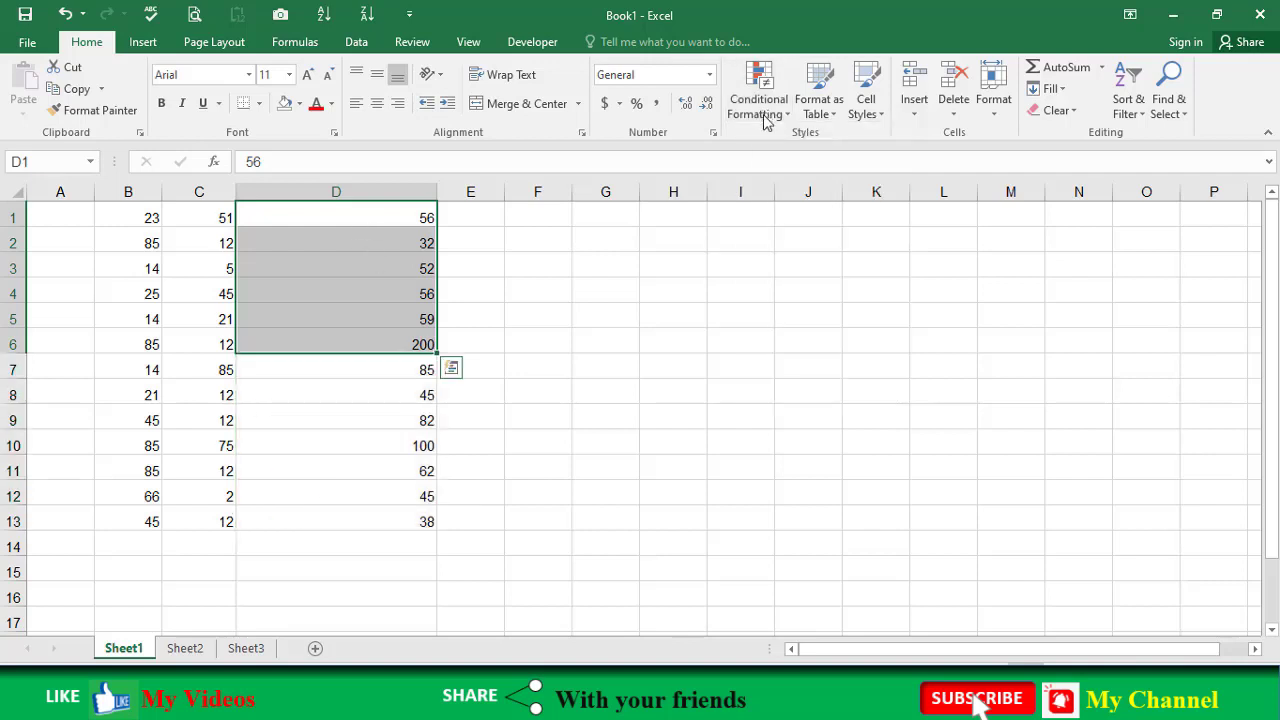
pyautogui.click(766, 118)
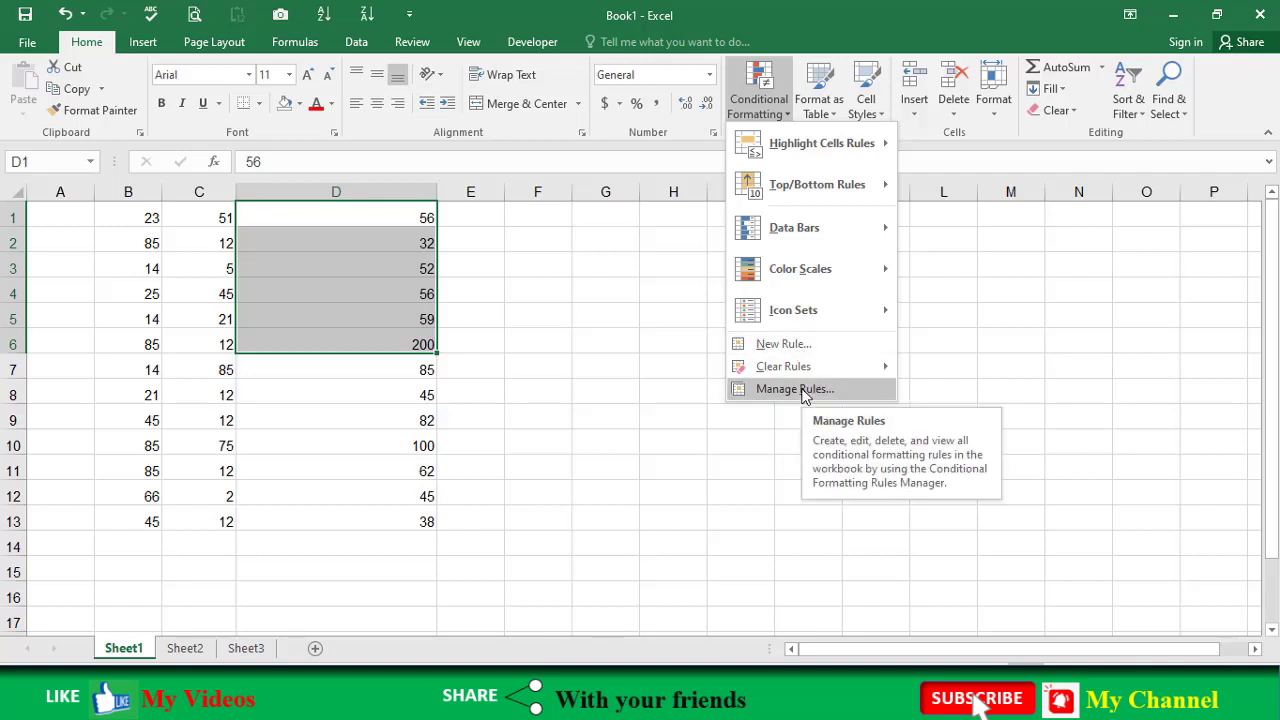
pyautogui.click(805, 390)
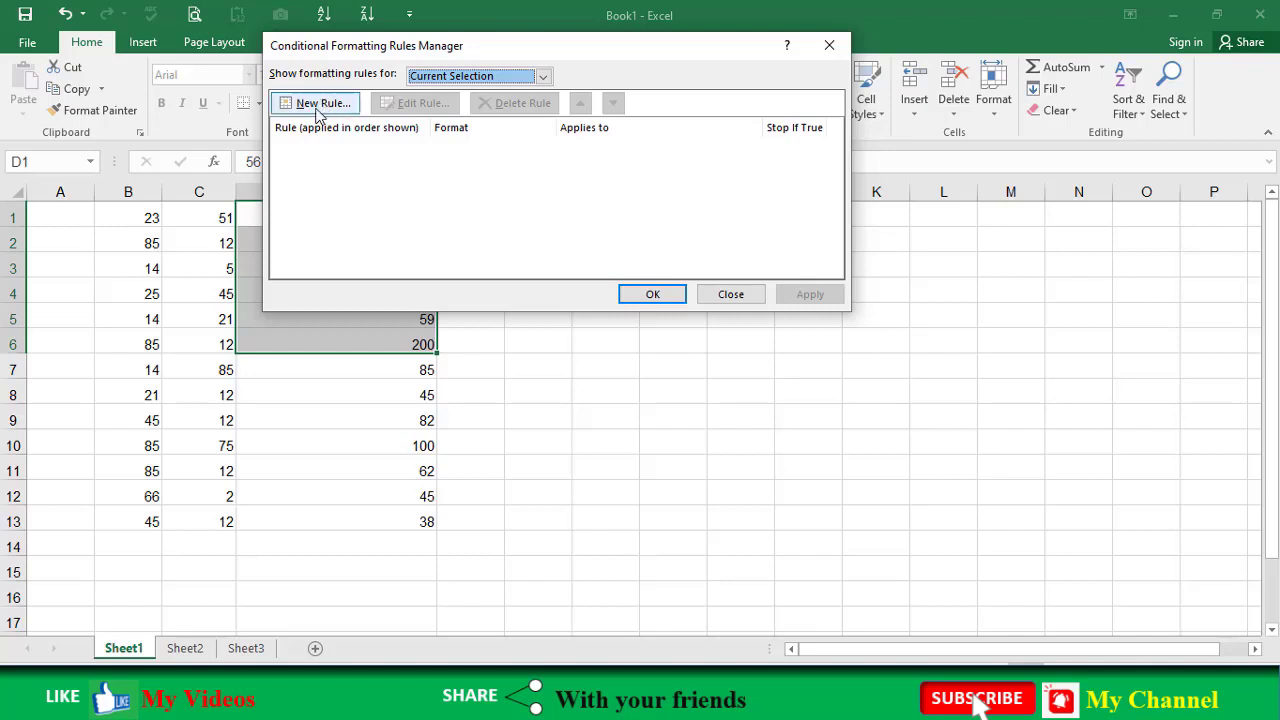
# - Begin a new rule from the Rules Manager, then cancel it and close the manager without changes
pyautogui.click(318, 104)
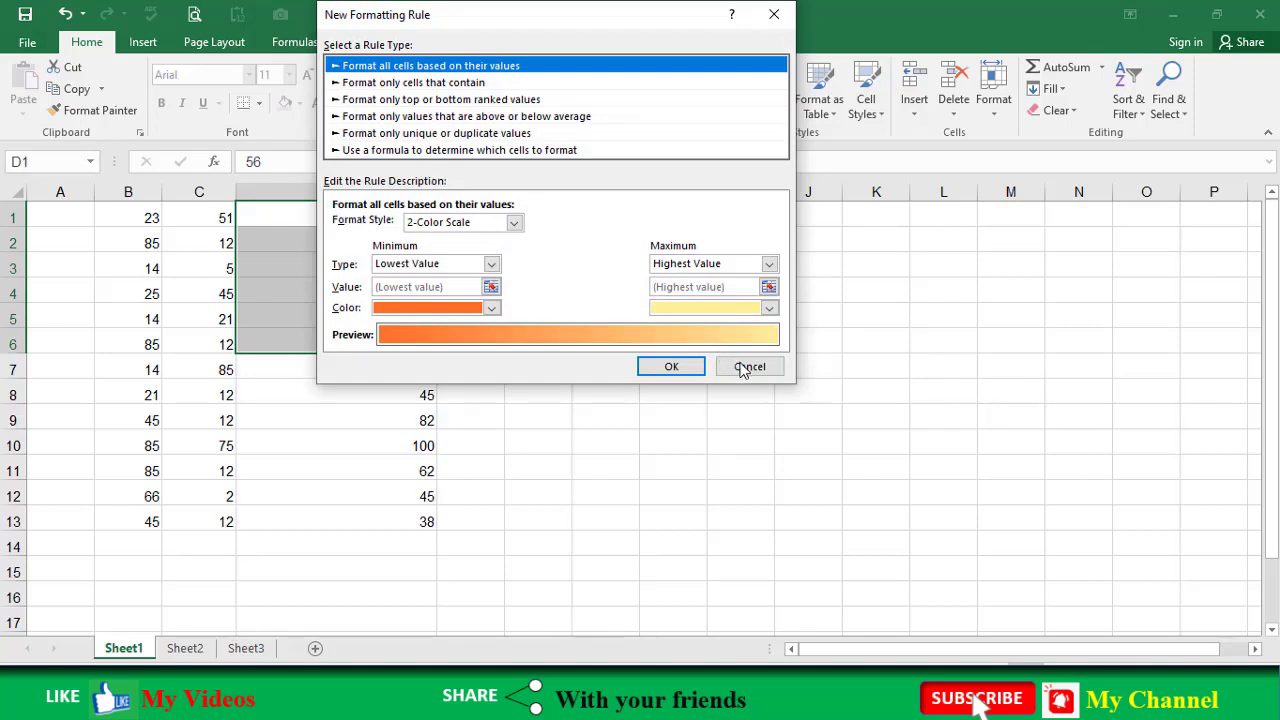
pyautogui.hotkey('shift', 'Tab')
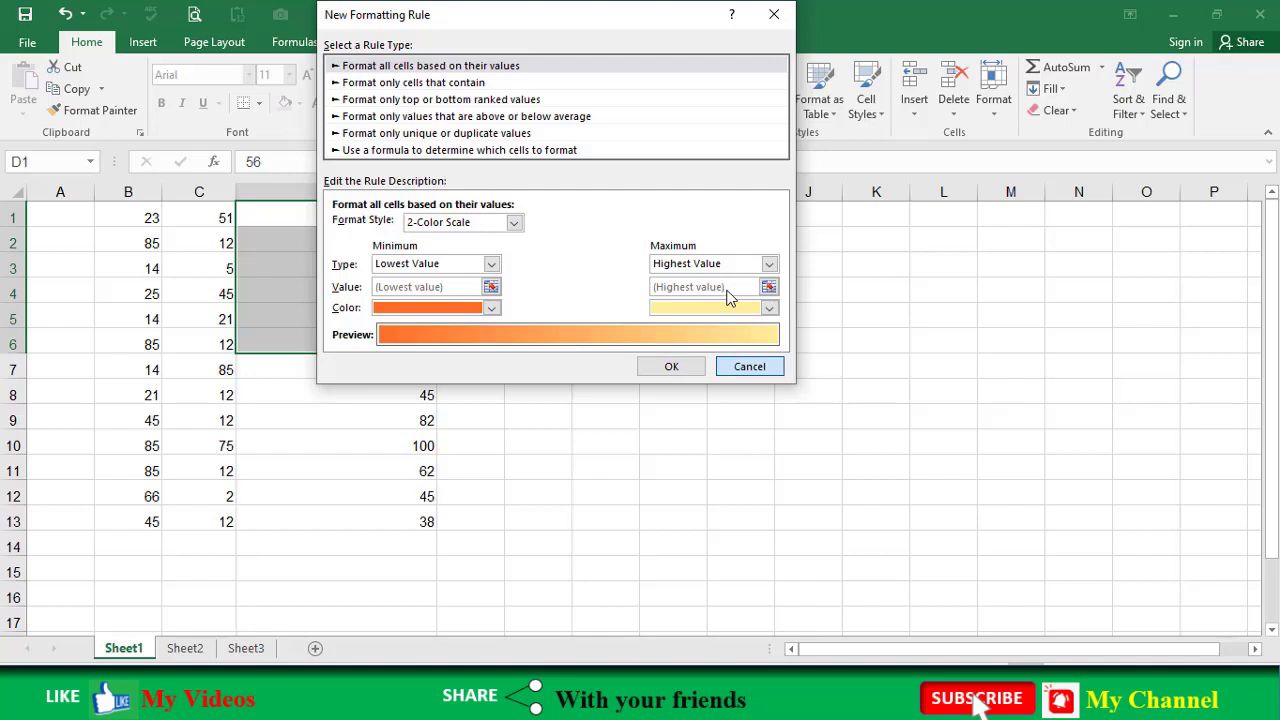
pyautogui.press('Escape')
pyautogui.press('Escape')
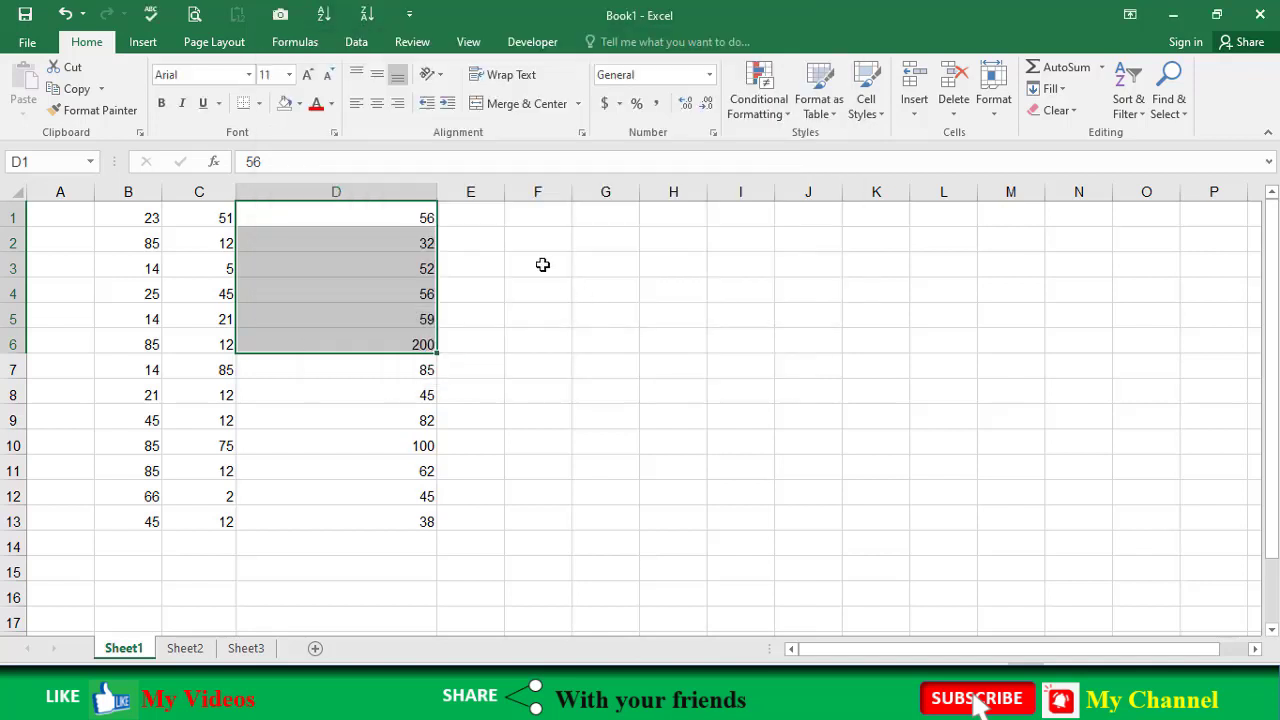